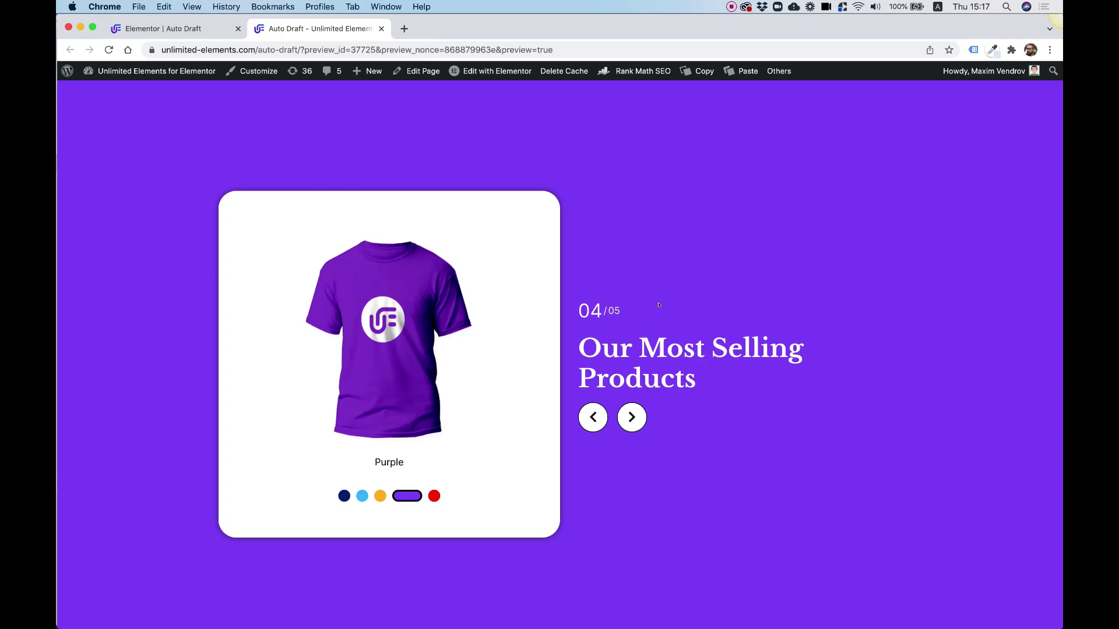
Step: Cycle through the finished carousel's Dark Blue, Light Blue, Orange, Purple and Red slides with arrows and dots
left_click(343, 496)
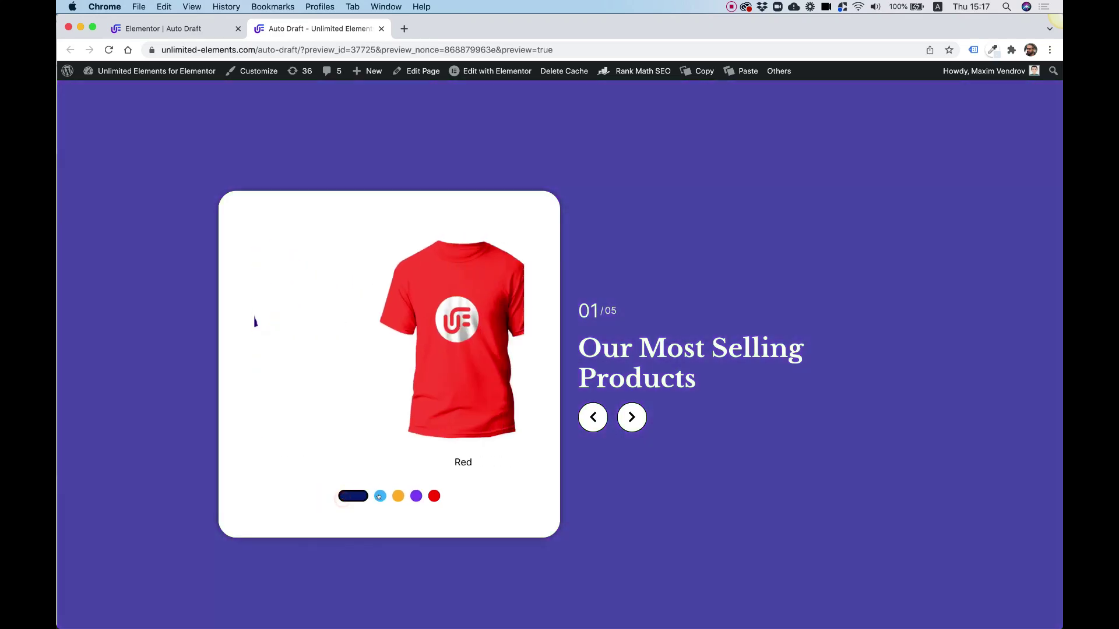
left_click(371, 496)
left_click(398, 496)
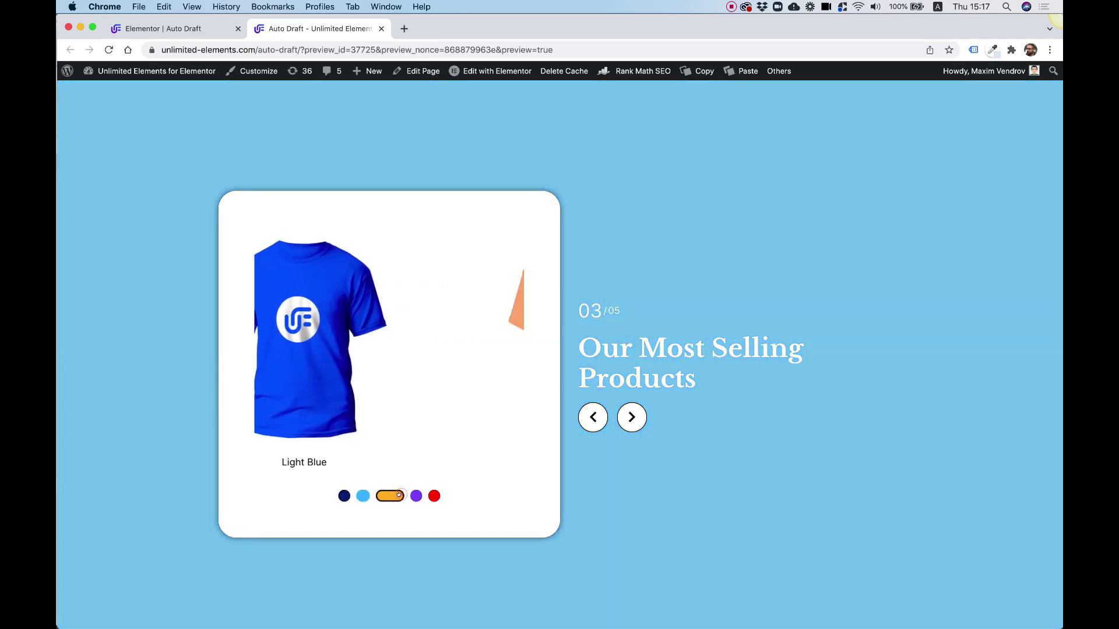
left_click(411, 496)
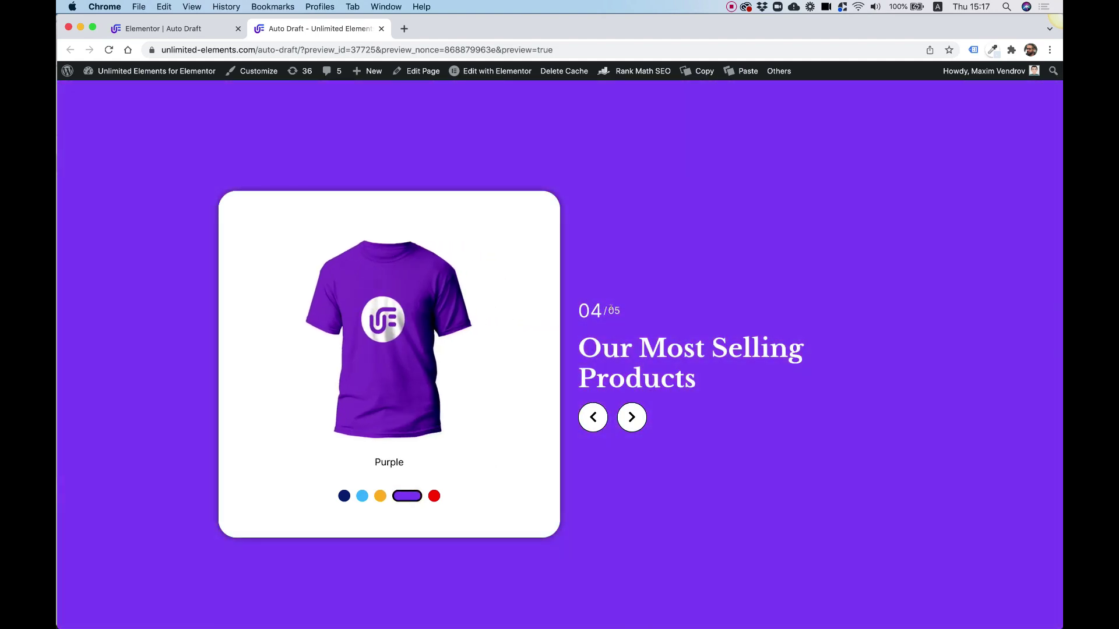
left_click(638, 419)
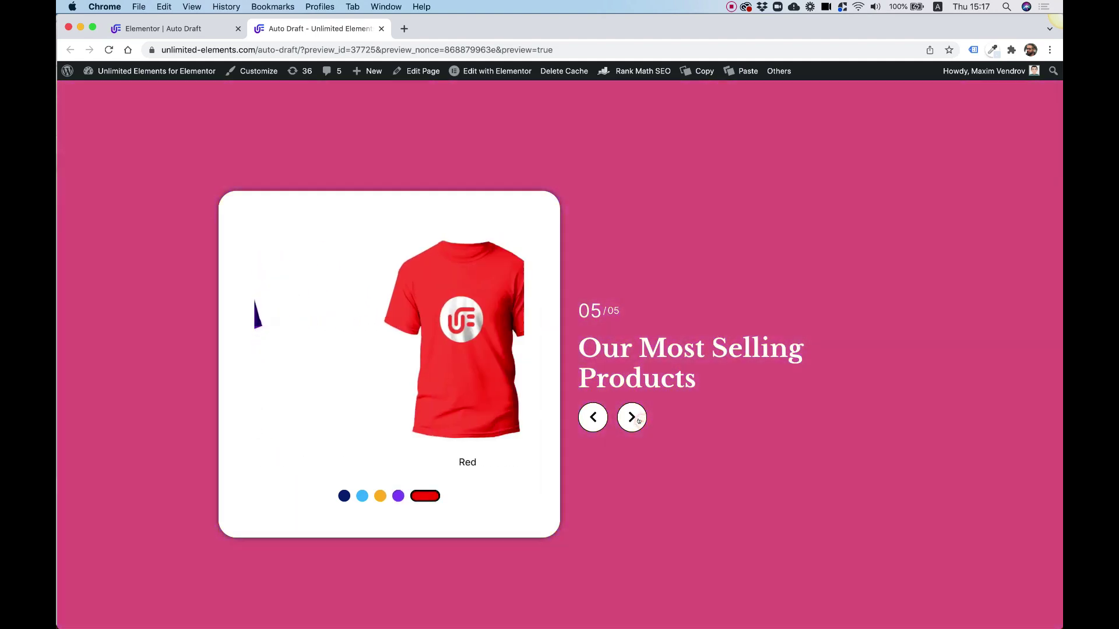
left_click(637, 419)
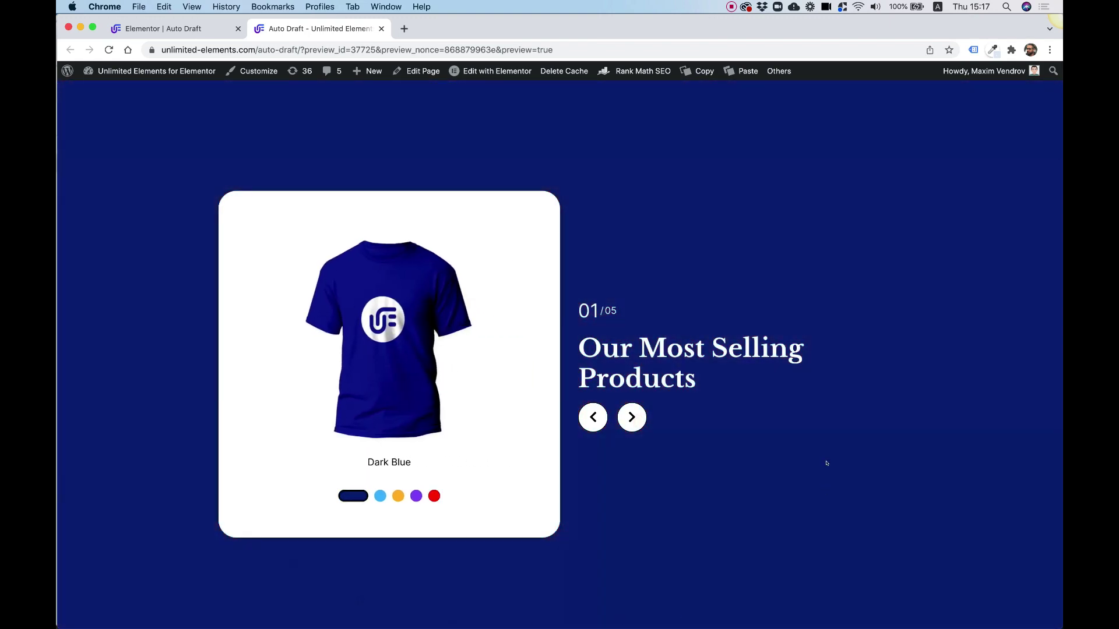
left_click(632, 425)
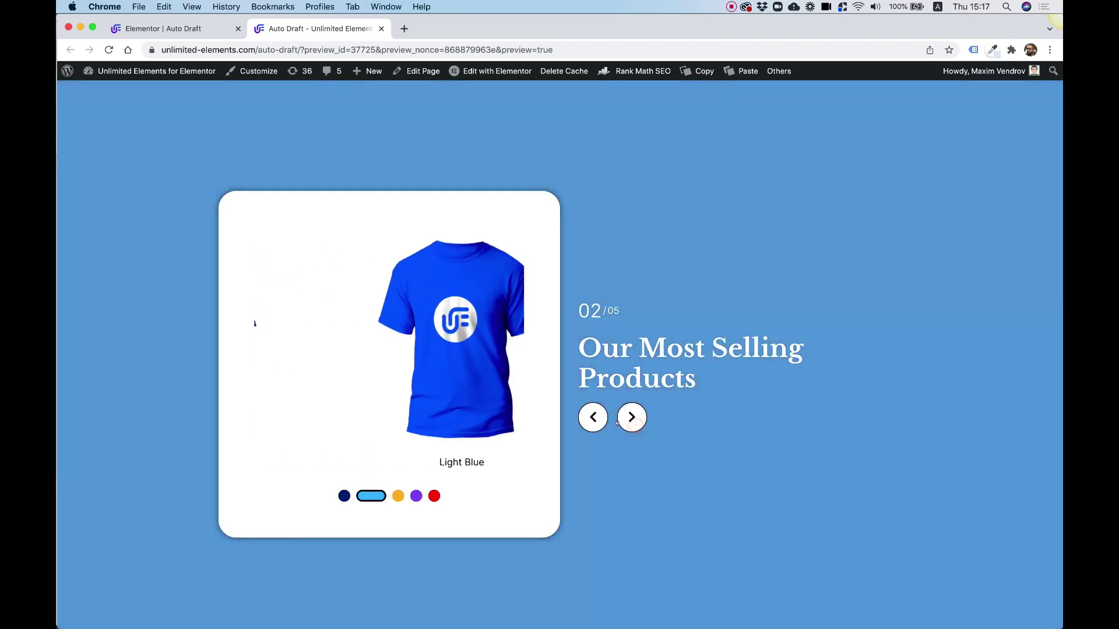
left_click(353, 496)
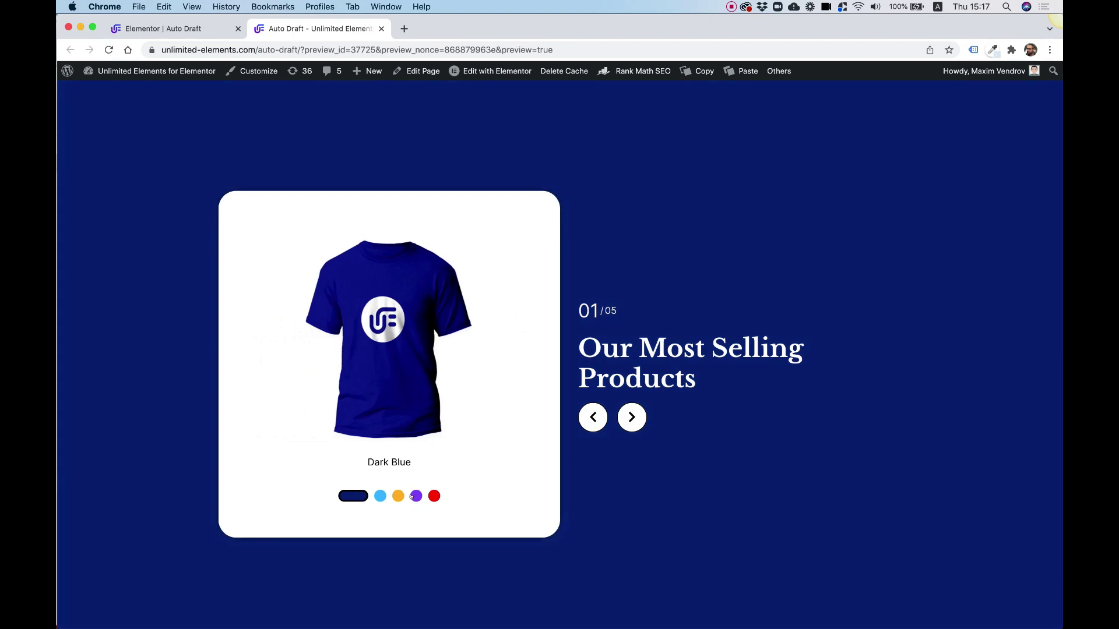
left_click(416, 496)
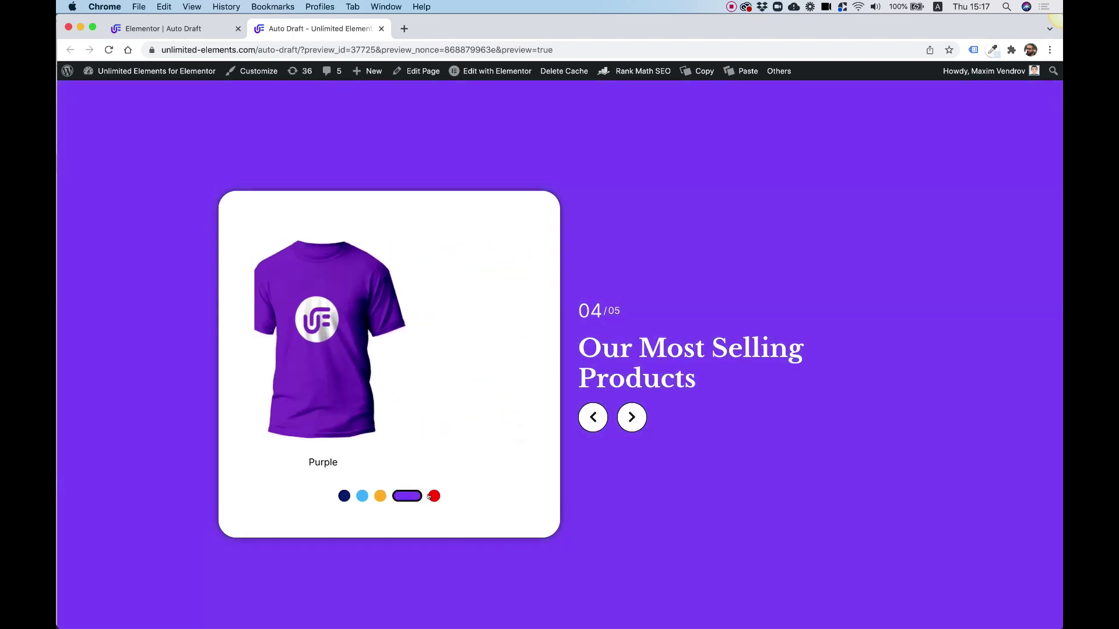
left_click(430, 496)
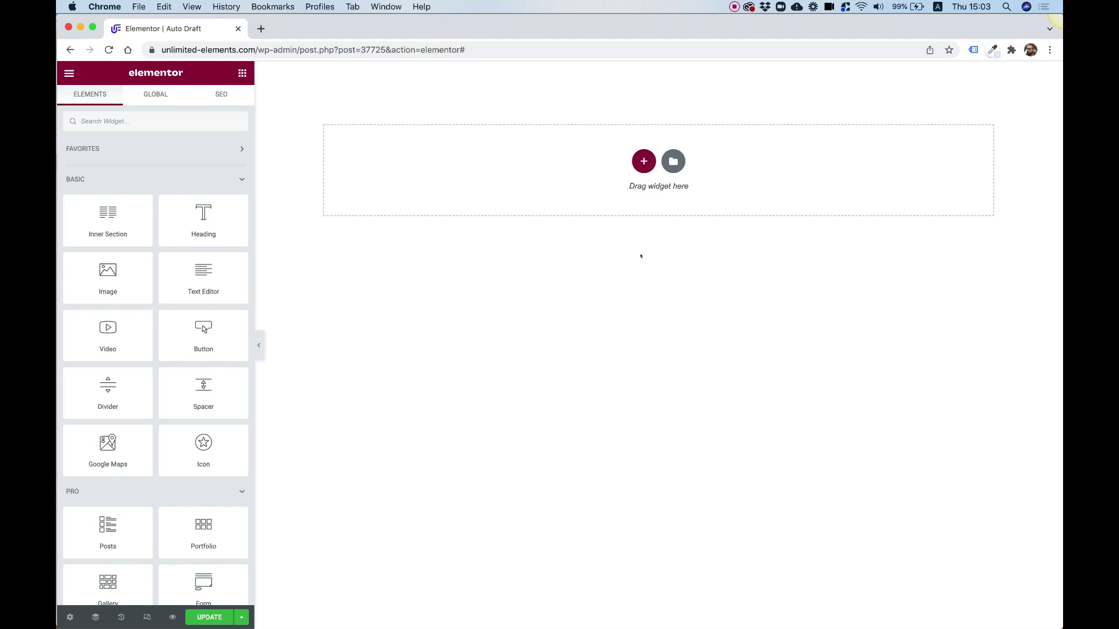
Step: Add a two-column section, drop a Card Carousel into the left column and set Number of items to 1
left_click(644, 161)
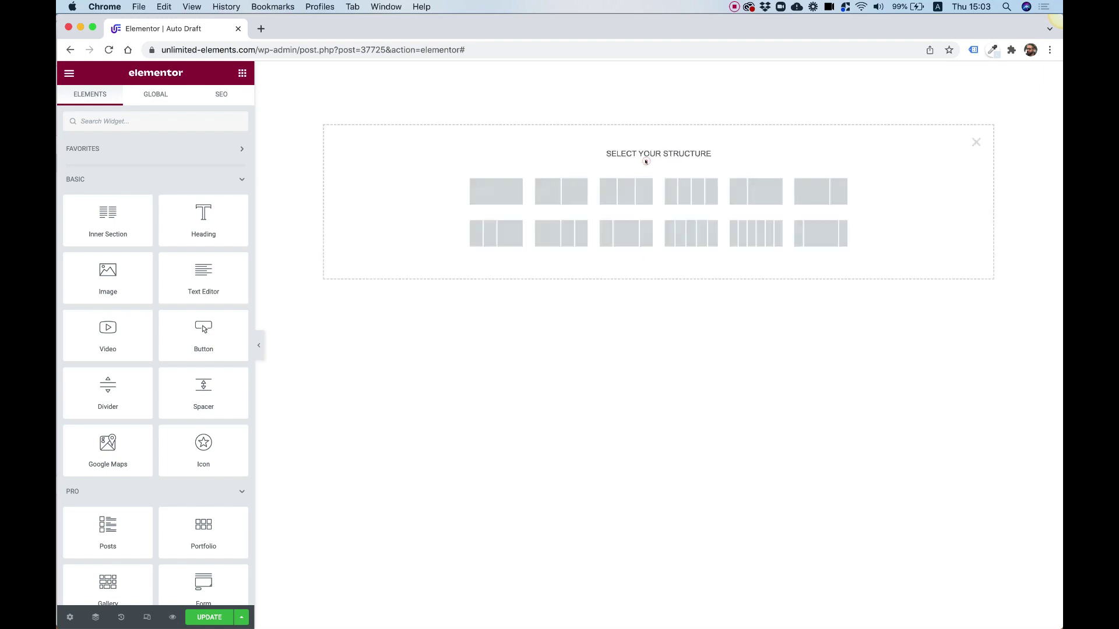
left_click(556, 186)
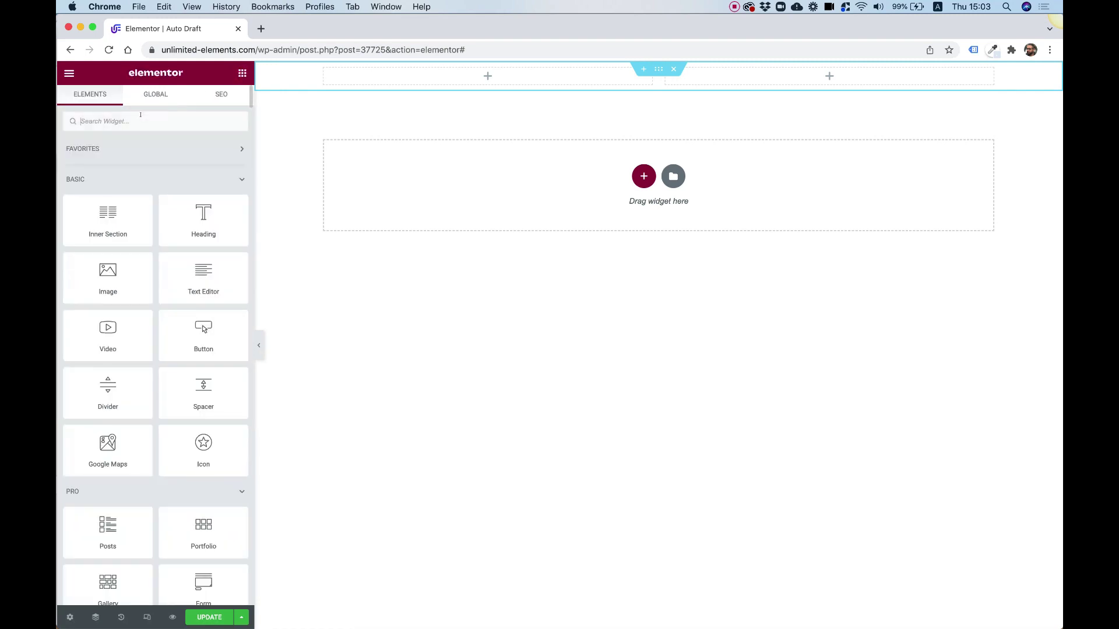
type("card ca")
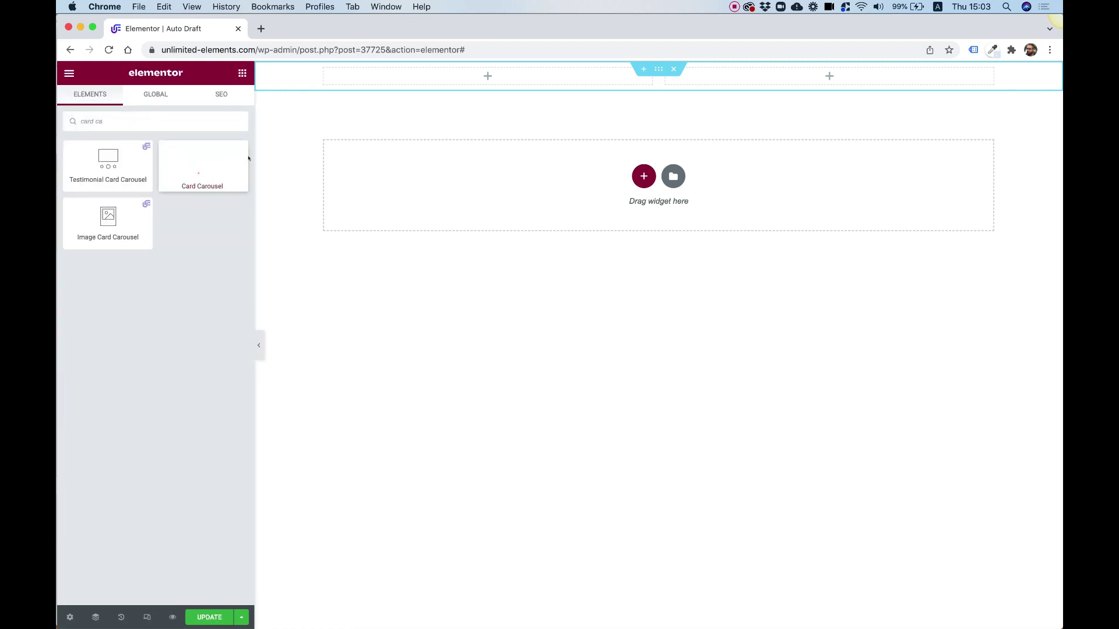
left_click_drag(248, 159, 442, 82)
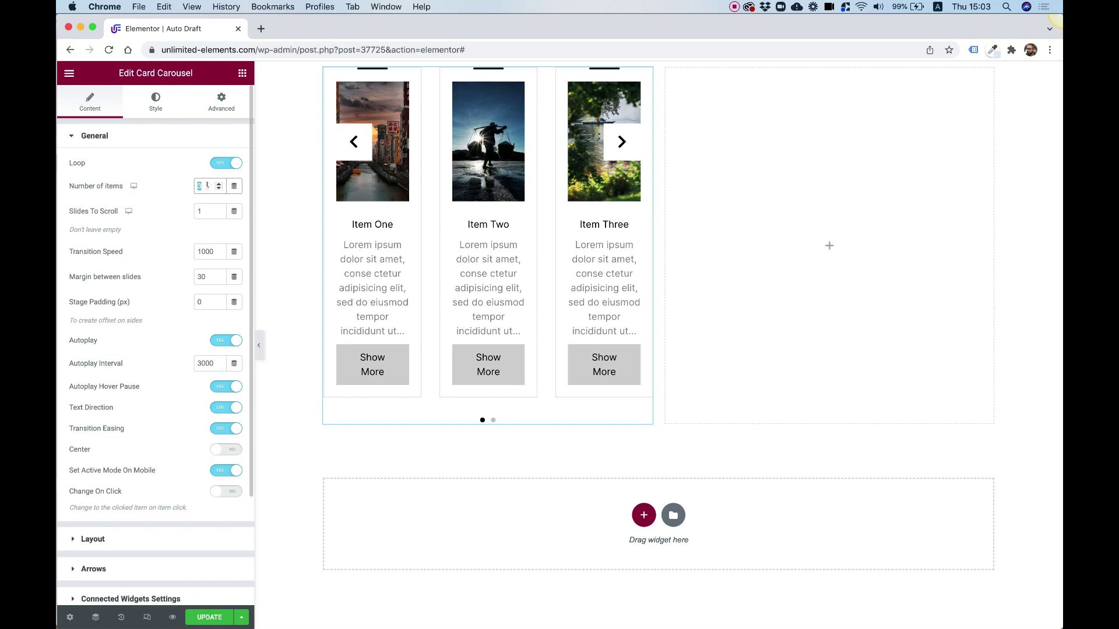
type("1")
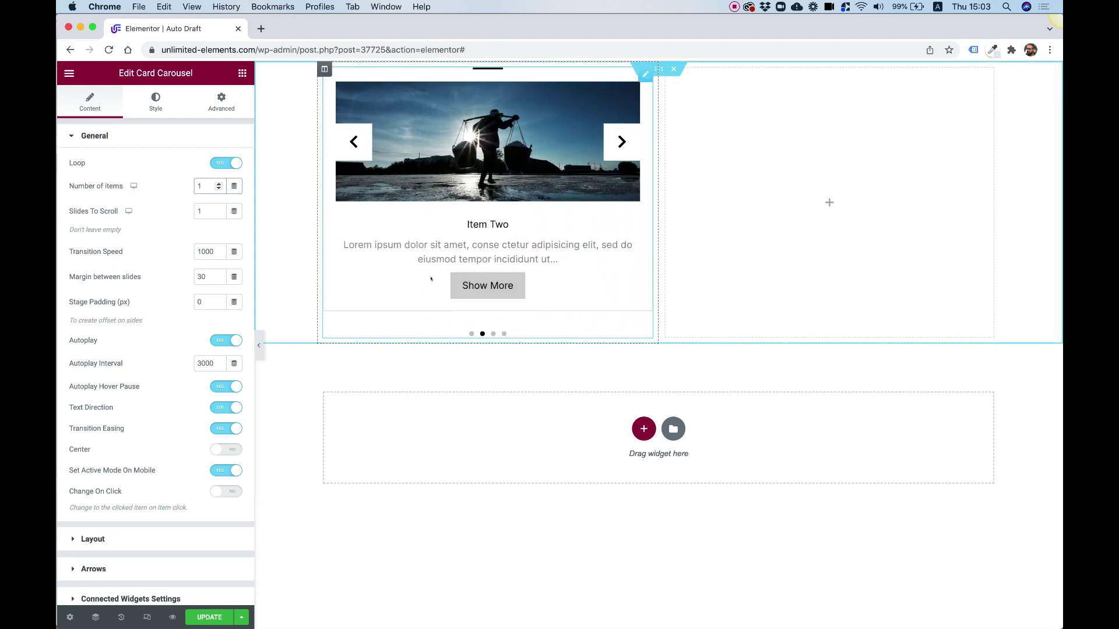
Step: In Layout, switch off the carousel's arrows, text, button and top decoration
left_click(111, 538)
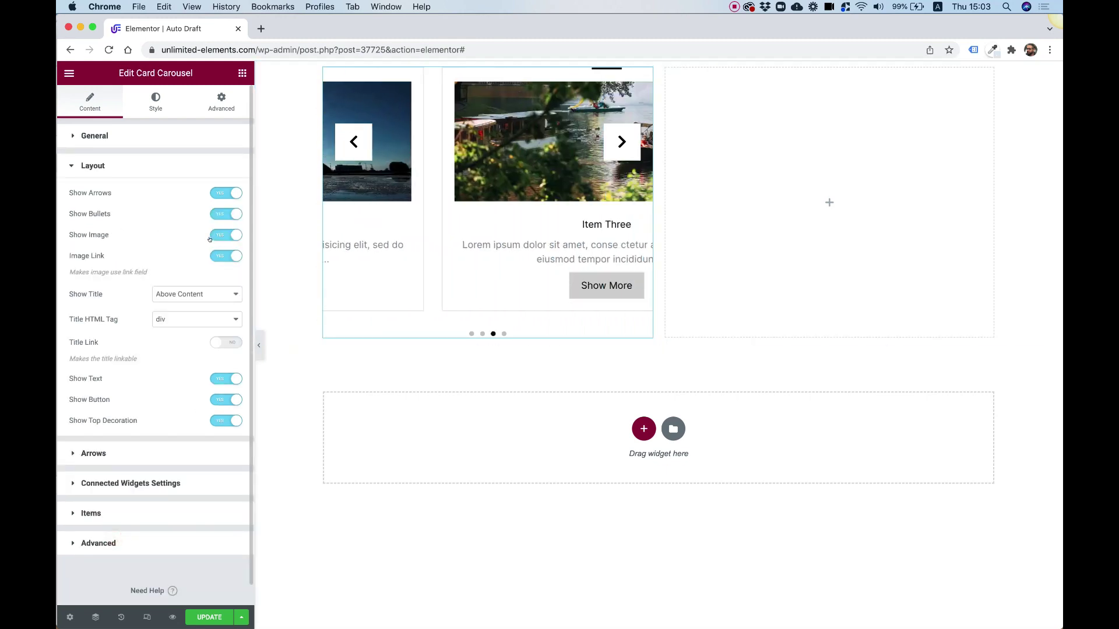
left_click(227, 194)
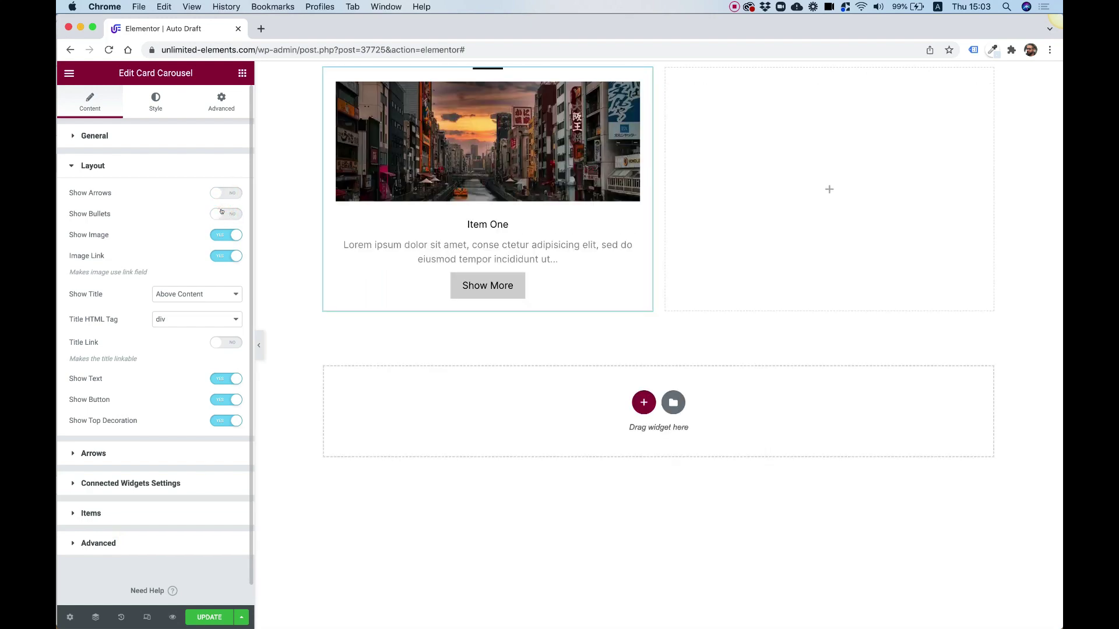
left_click(227, 379)
left_click(227, 401)
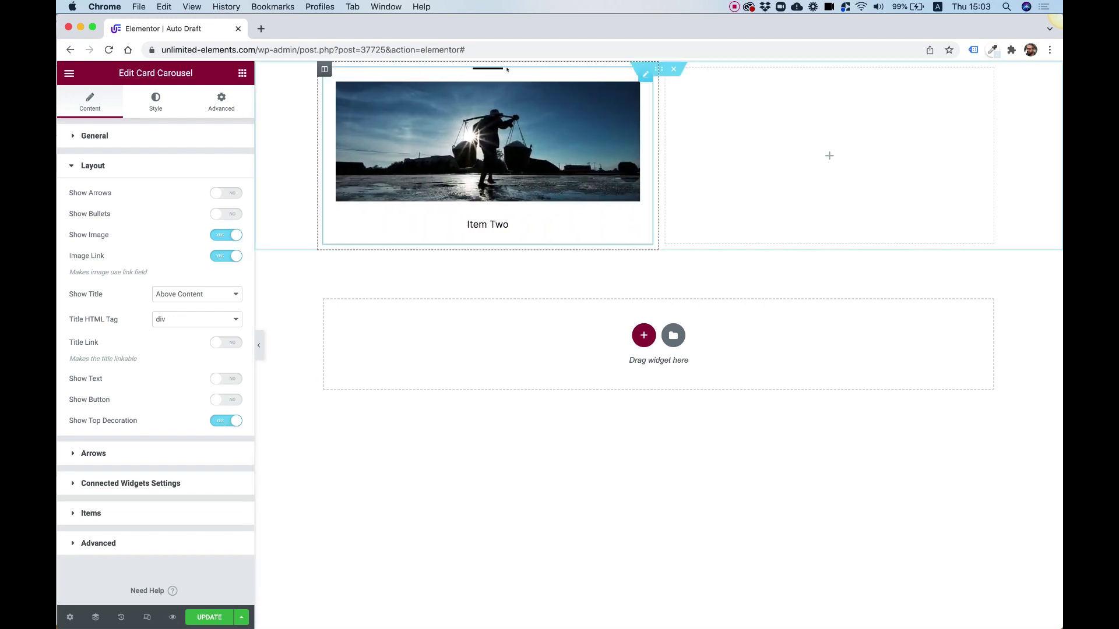
left_click(226, 416)
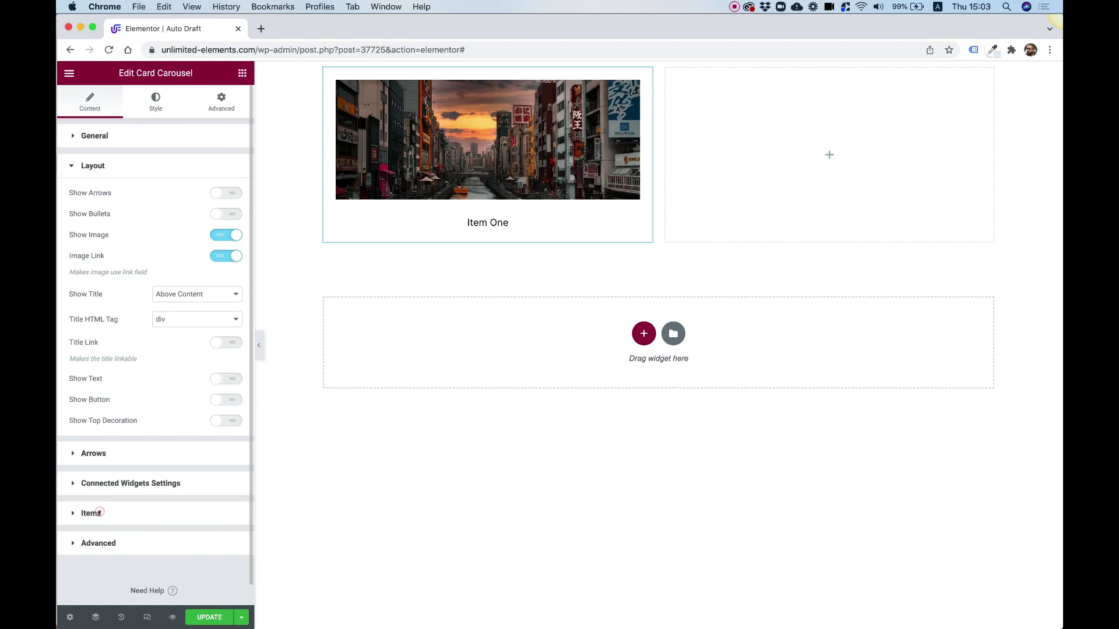
left_click(99, 512)
Step: Give Item One the dark blue T-shirt image from the Media Library and title it 'Dark Blue'
left_click(129, 304)
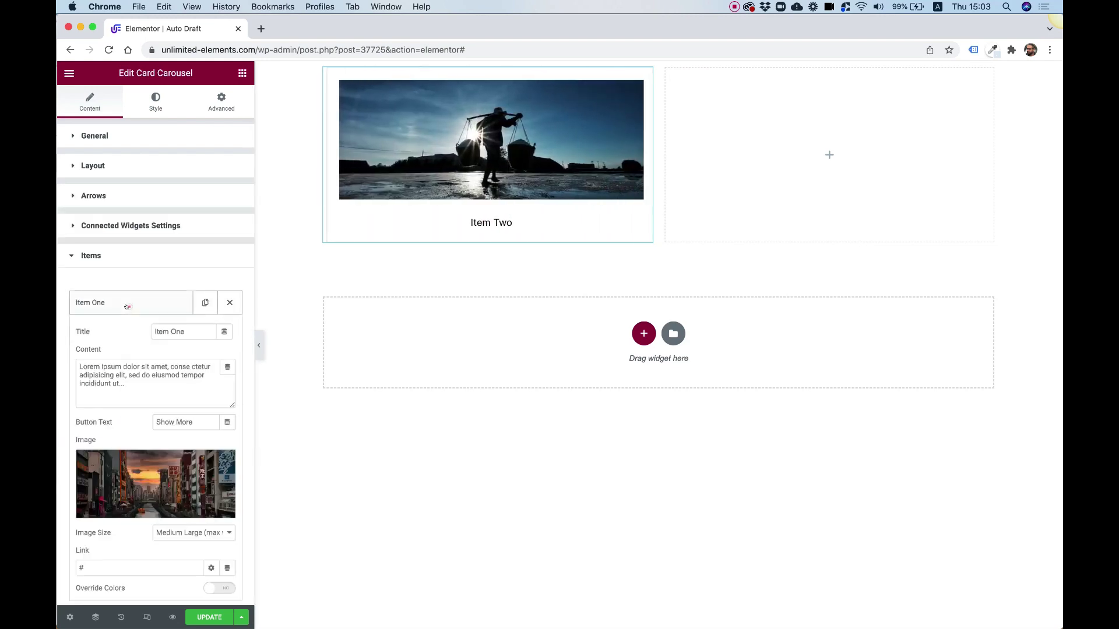
left_click(168, 470)
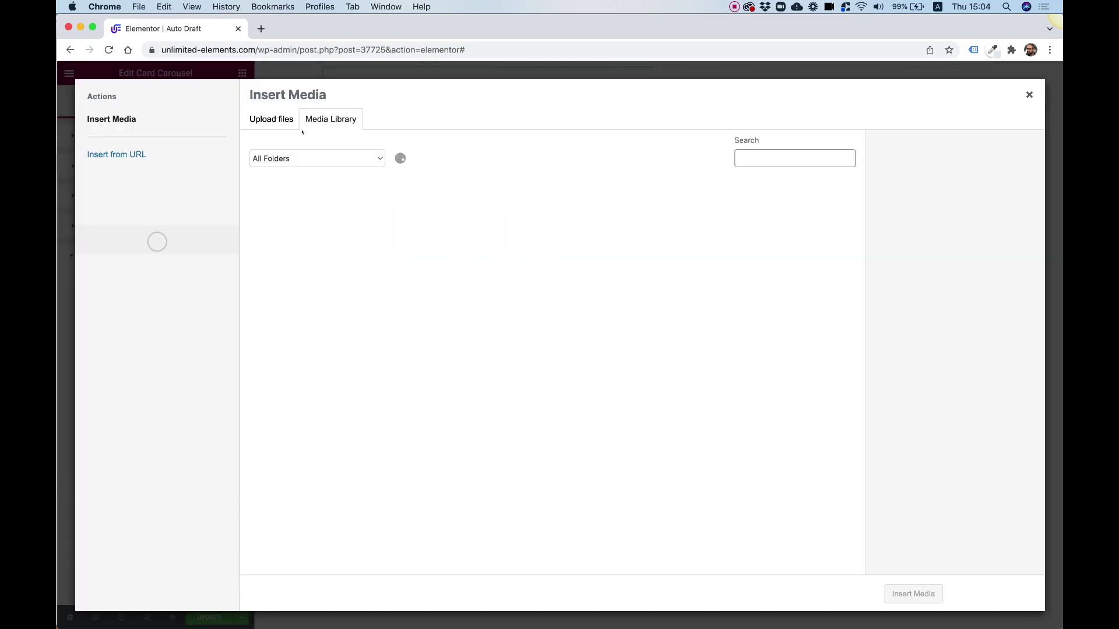
left_click(793, 158)
type("shirt")
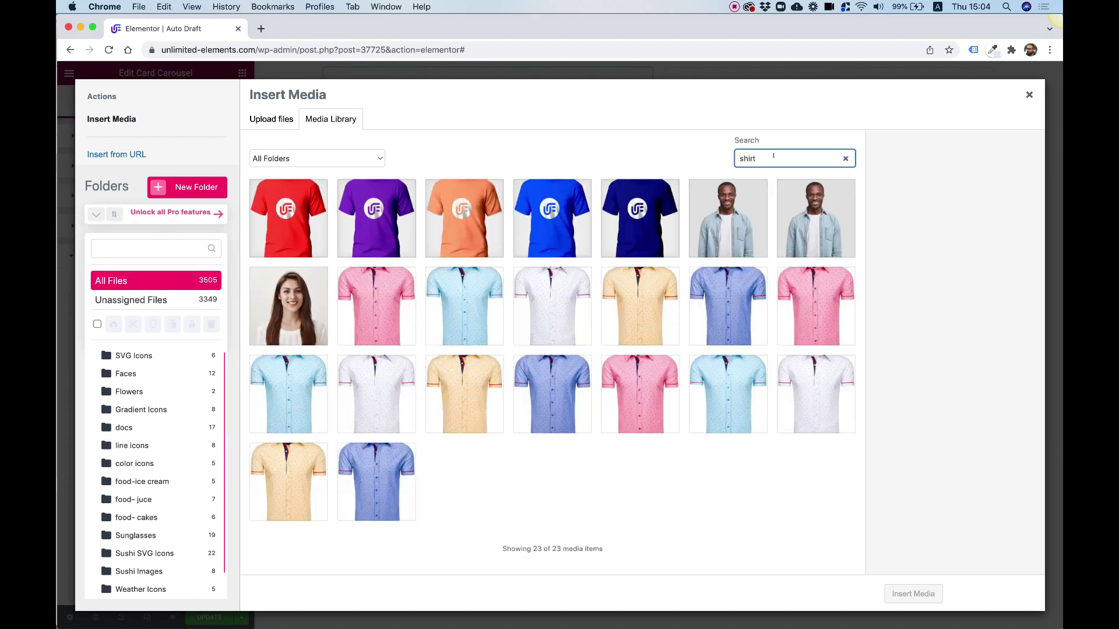
left_click(618, 220)
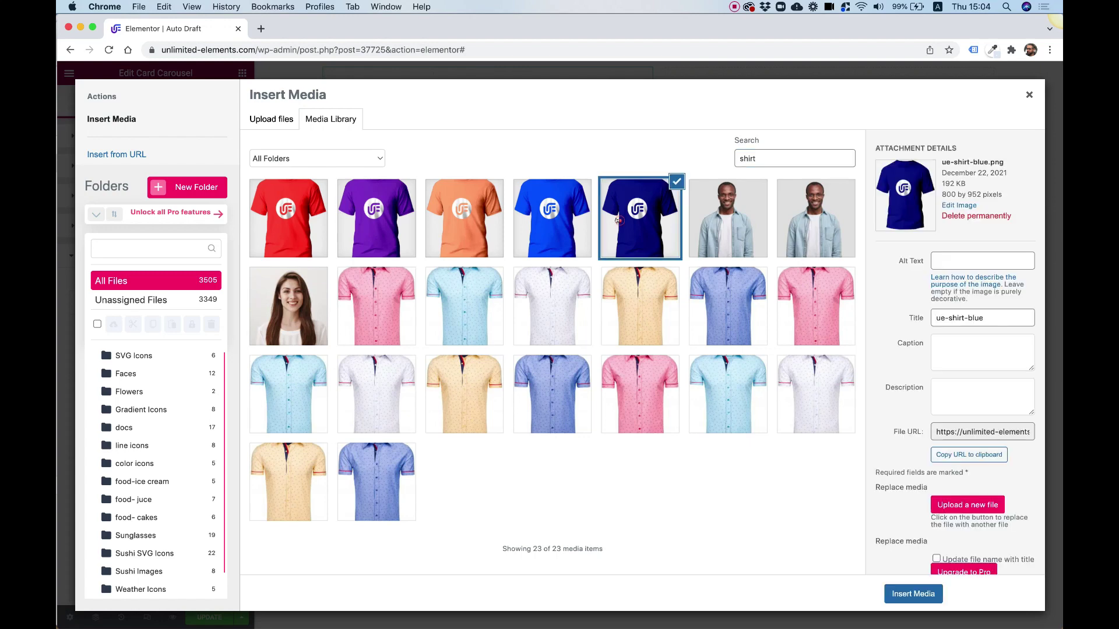
left_click(913, 594)
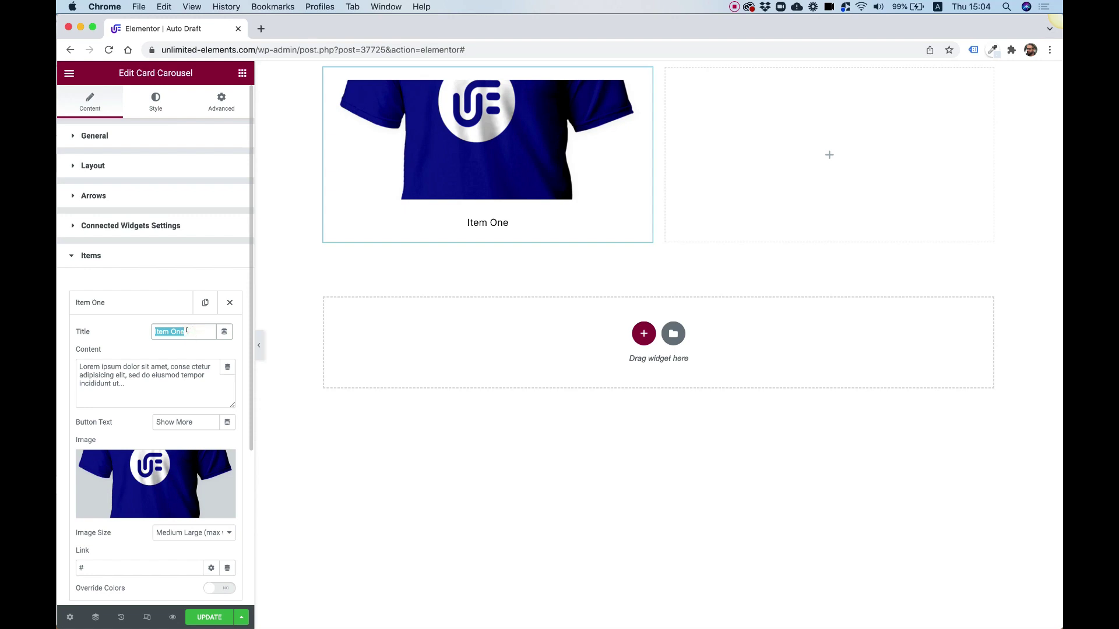
type("Dark Blue")
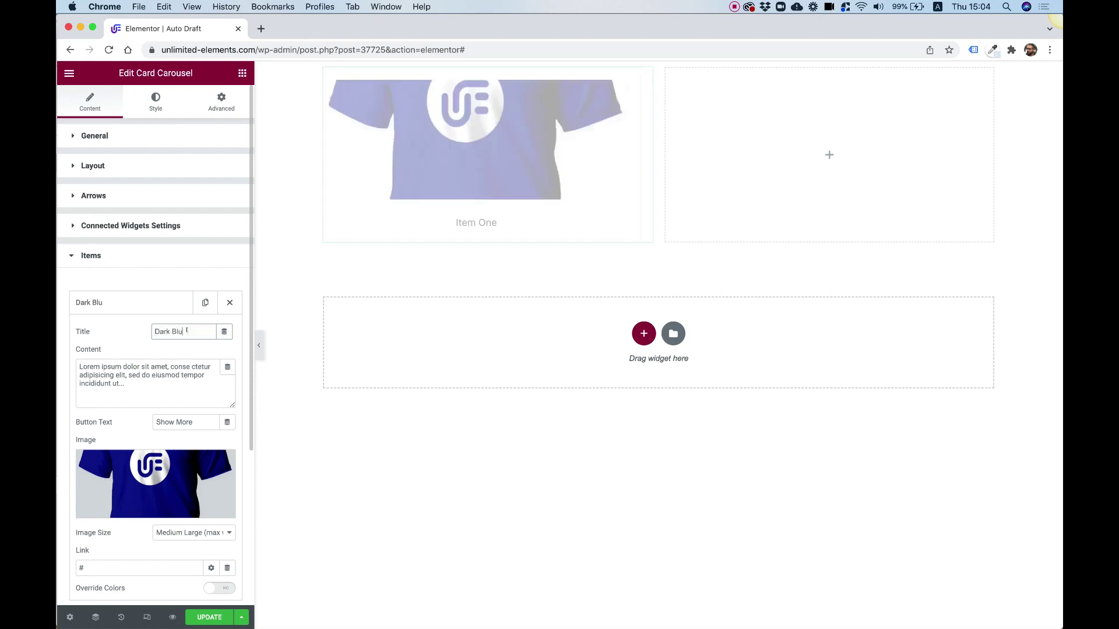
left_click(120, 304)
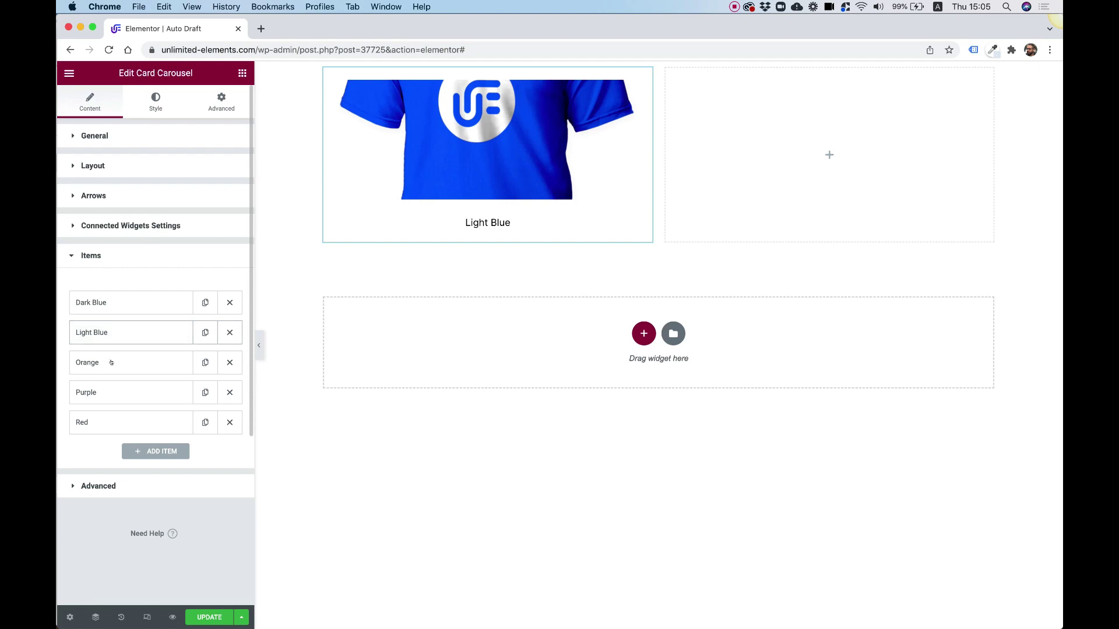
left_click(102, 333)
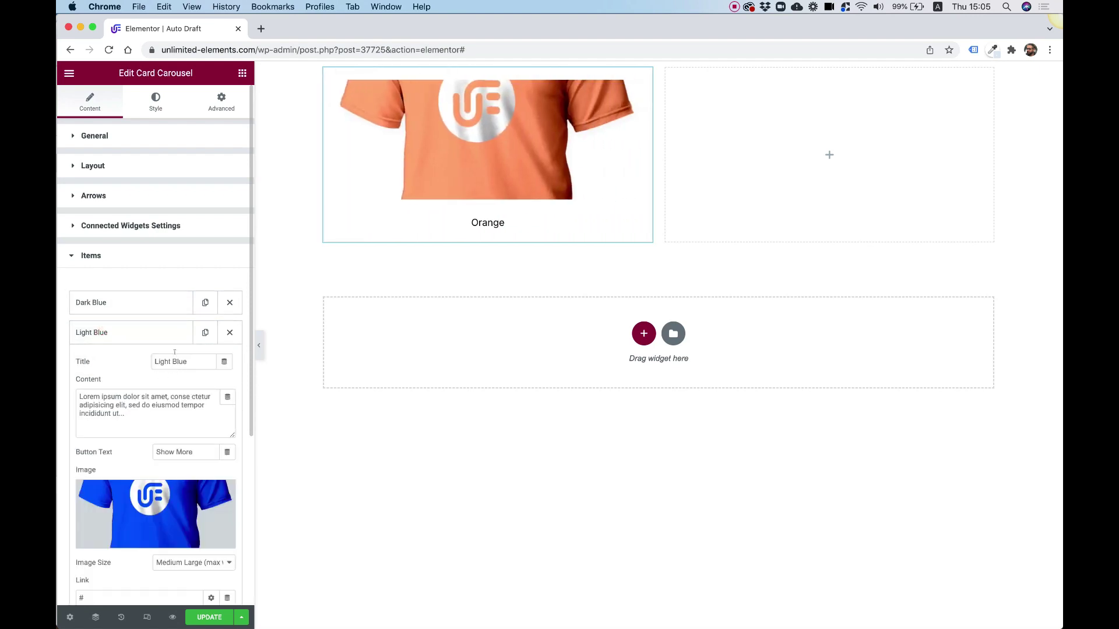
left_click(149, 335)
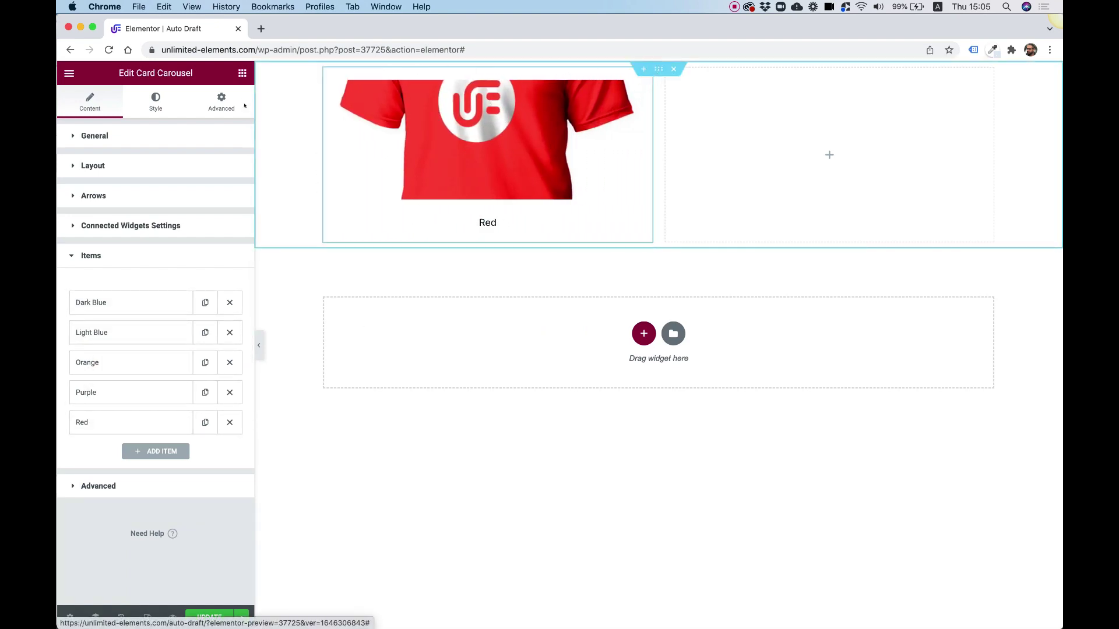
Step: In the carousel's Style image settings, make the images taller and set Image Fit to Contain
left_click(151, 106)
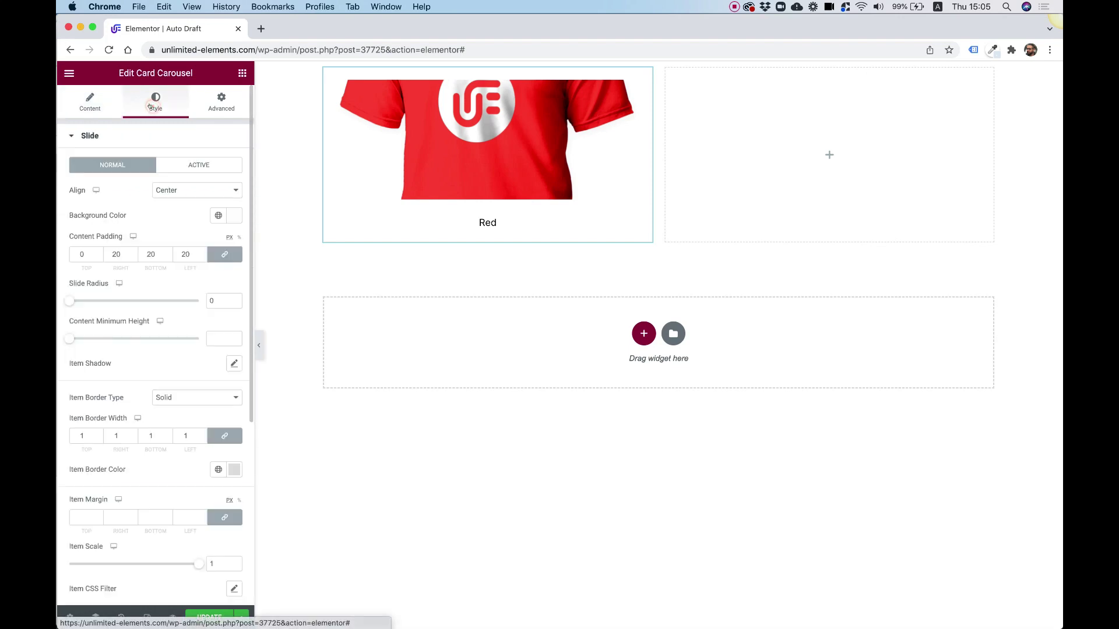
scroll(159, 309, "down", 5)
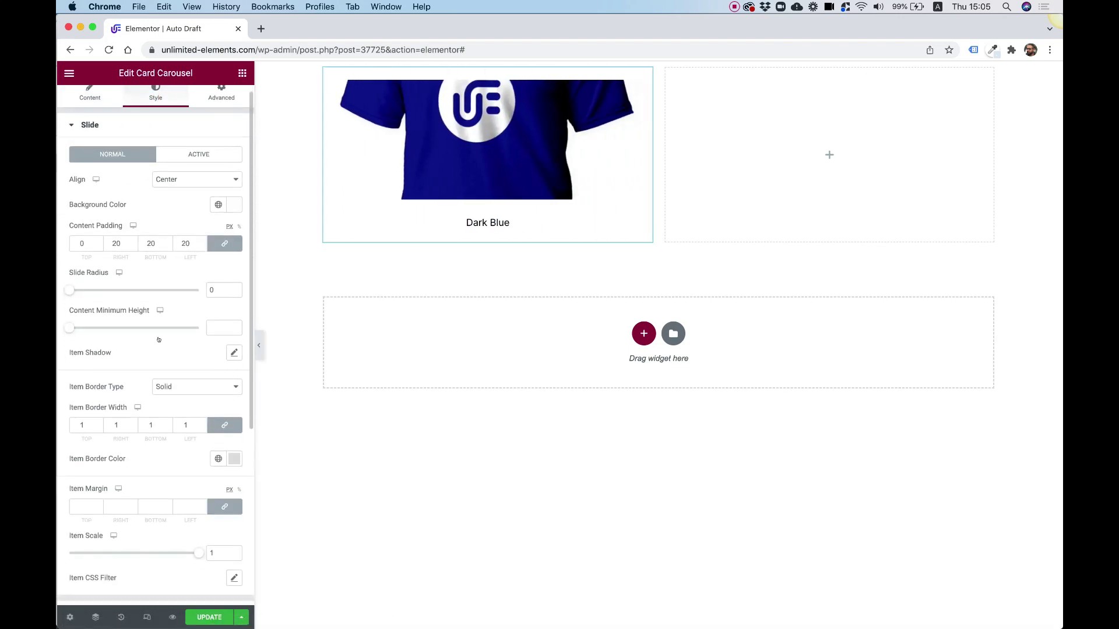
left_click(111, 390)
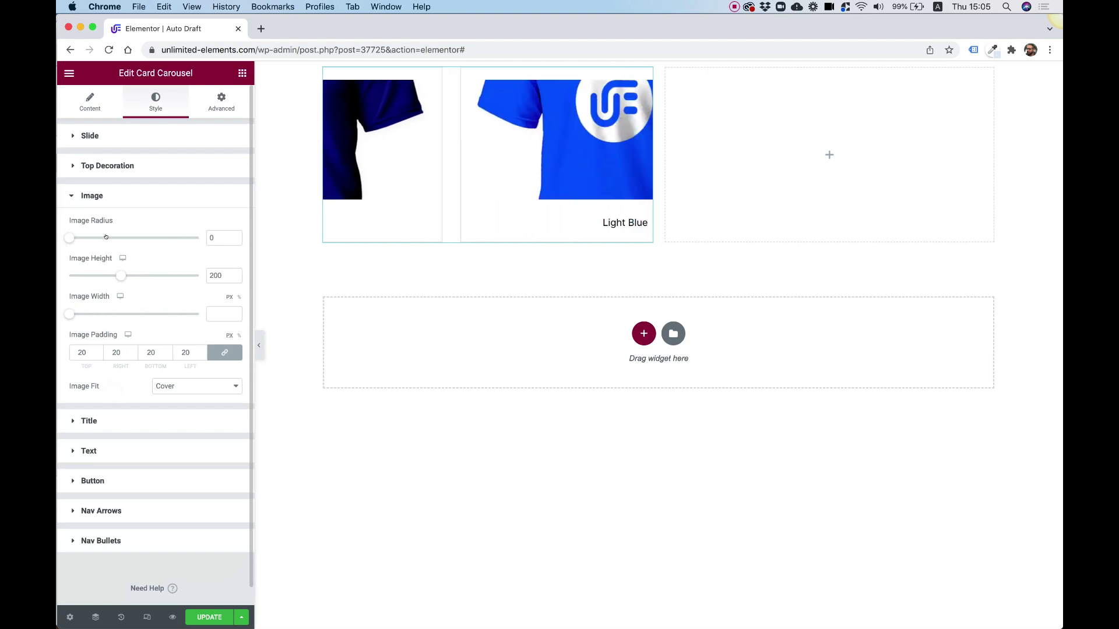
left_click_drag(118, 275, 154, 275)
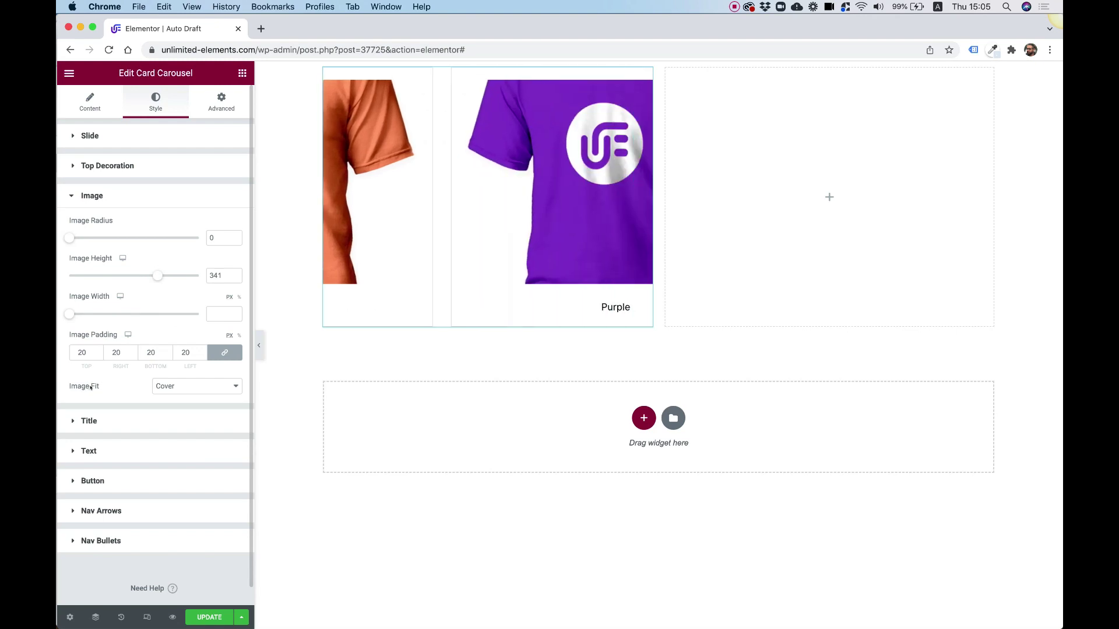
left_click(190, 388)
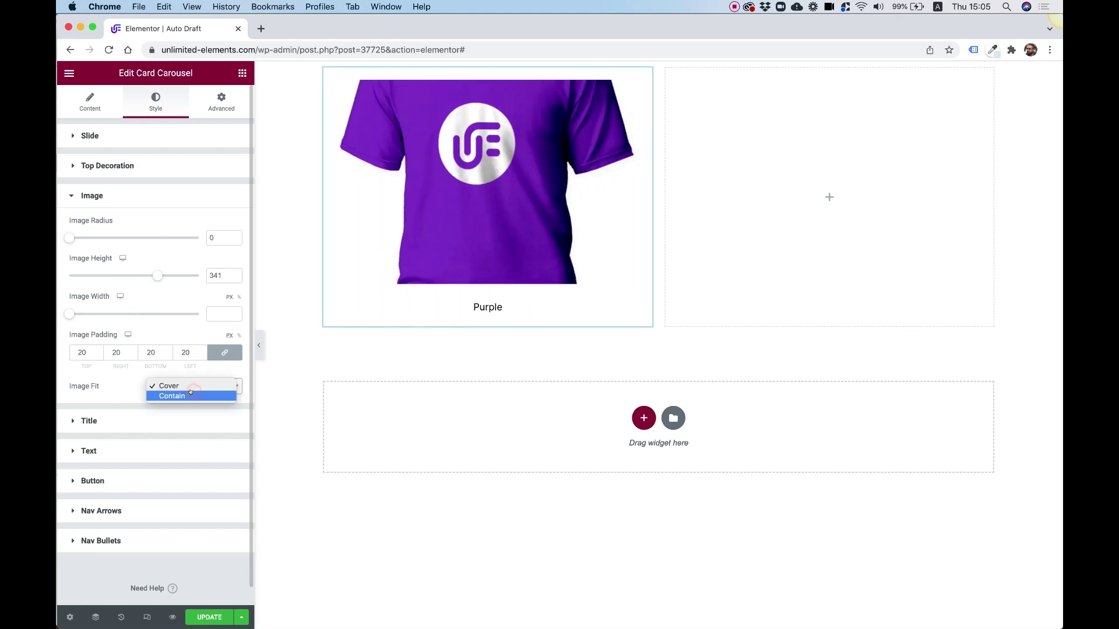
left_click(190, 393)
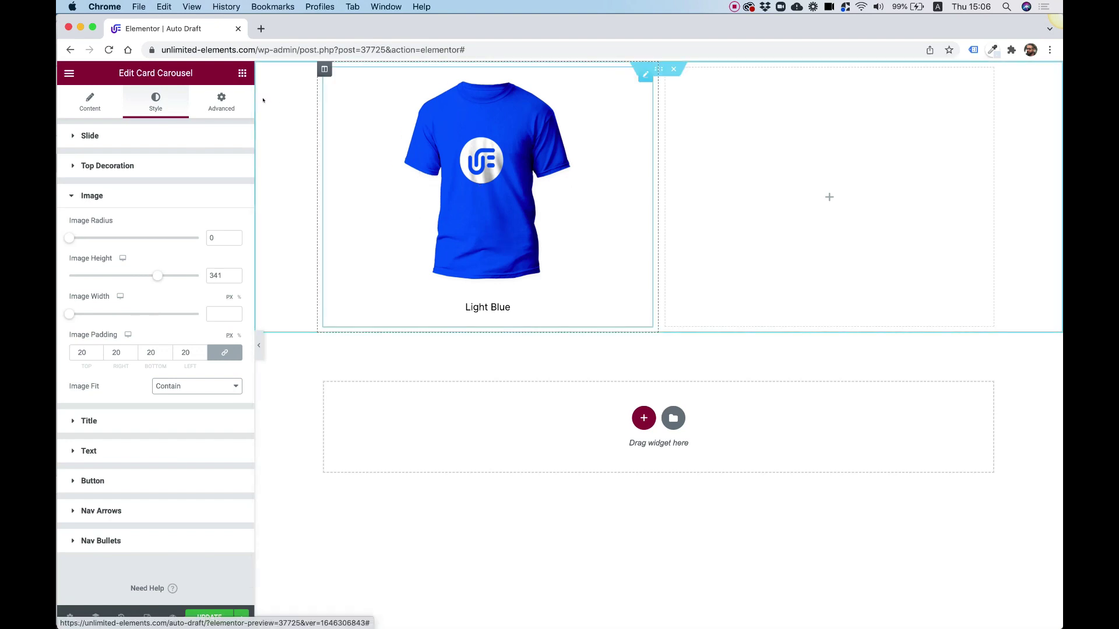
Step: Add a Remote Item Navigation widget below the carousel
left_click(240, 74)
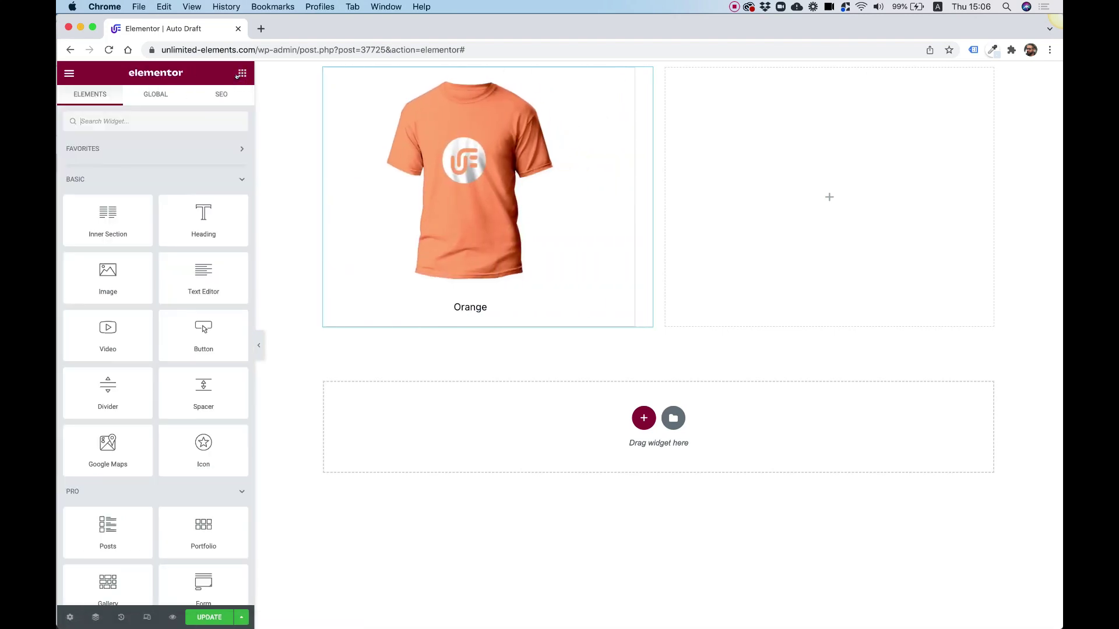
left_click(145, 126)
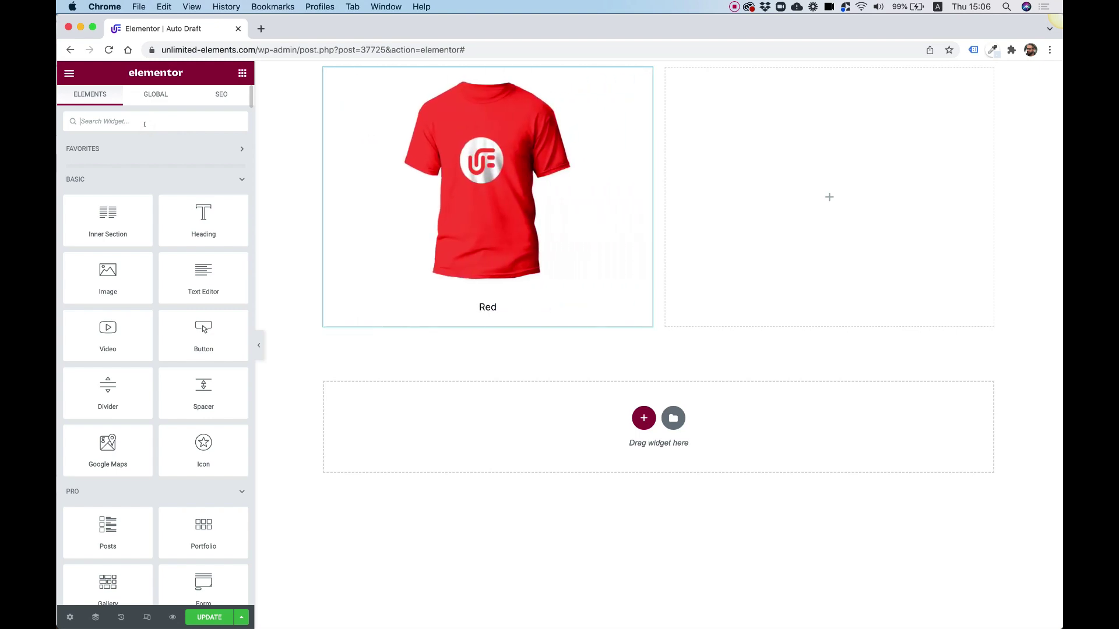
type("remote")
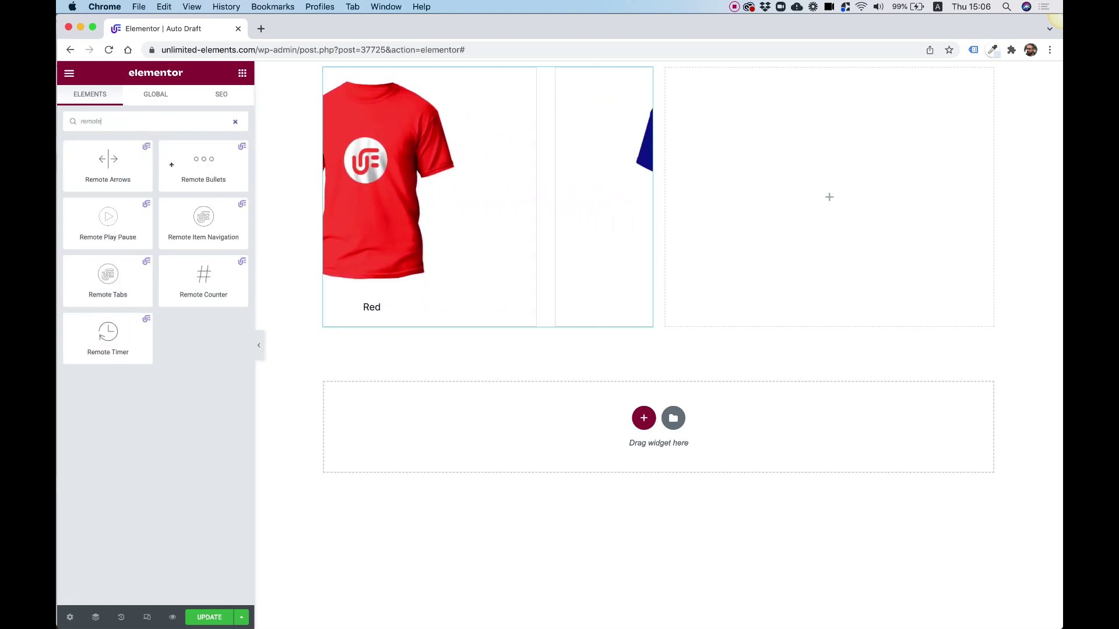
left_click_drag(204, 221, 470, 289)
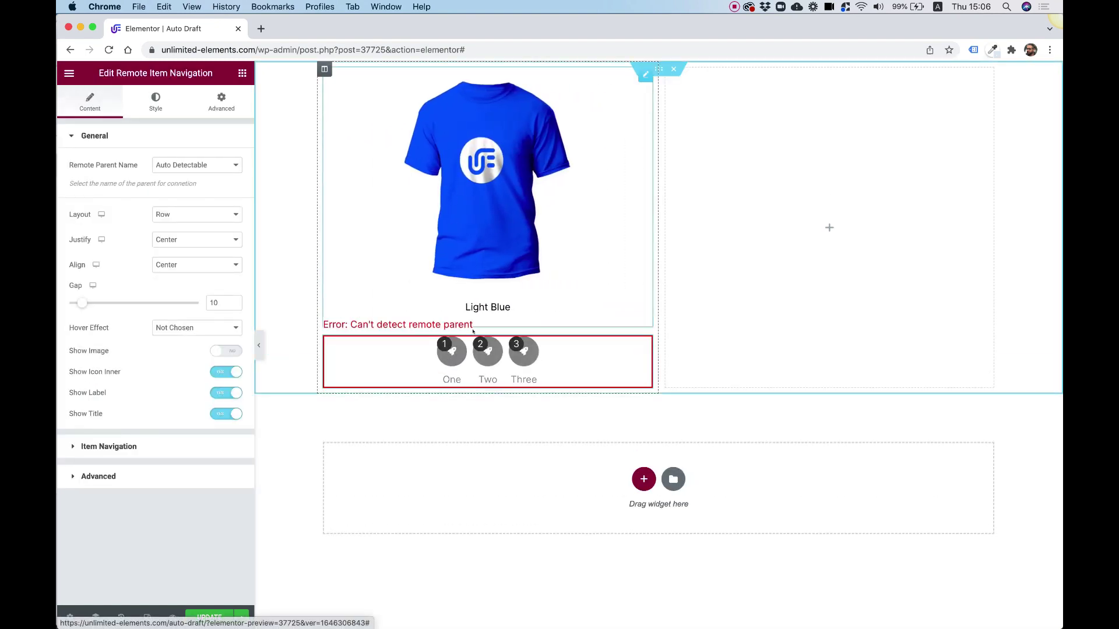
Step: Enable Remote Connection in the carousel's Connected Widgets Settings and test the navigation buttons
left_click(456, 168)
left_click(90, 102)
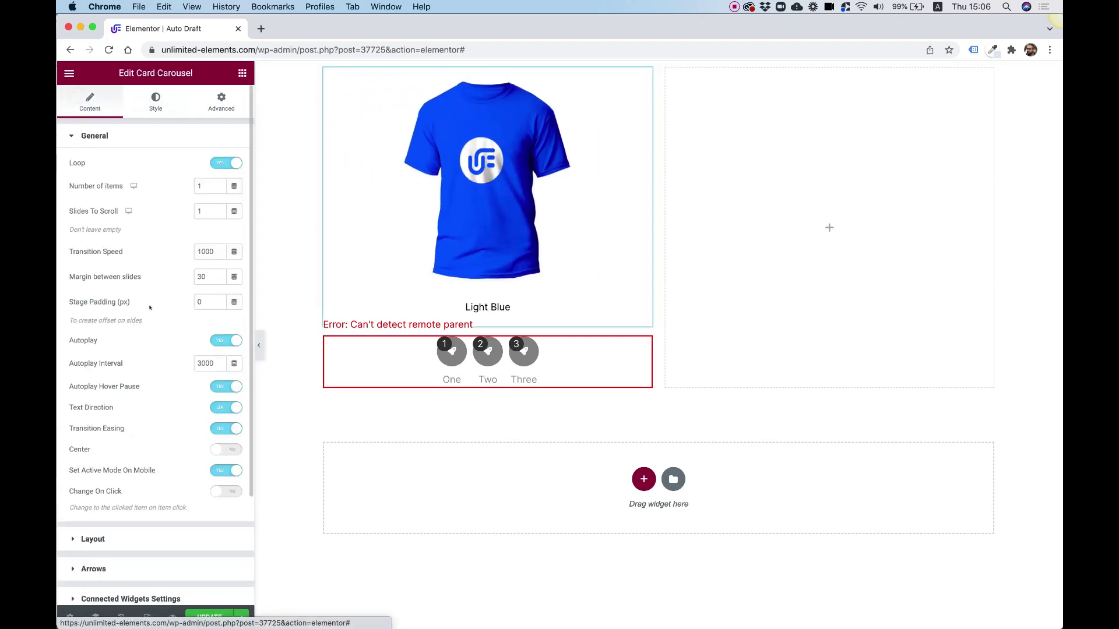
scroll(145, 540, "down", 2)
left_click(143, 545)
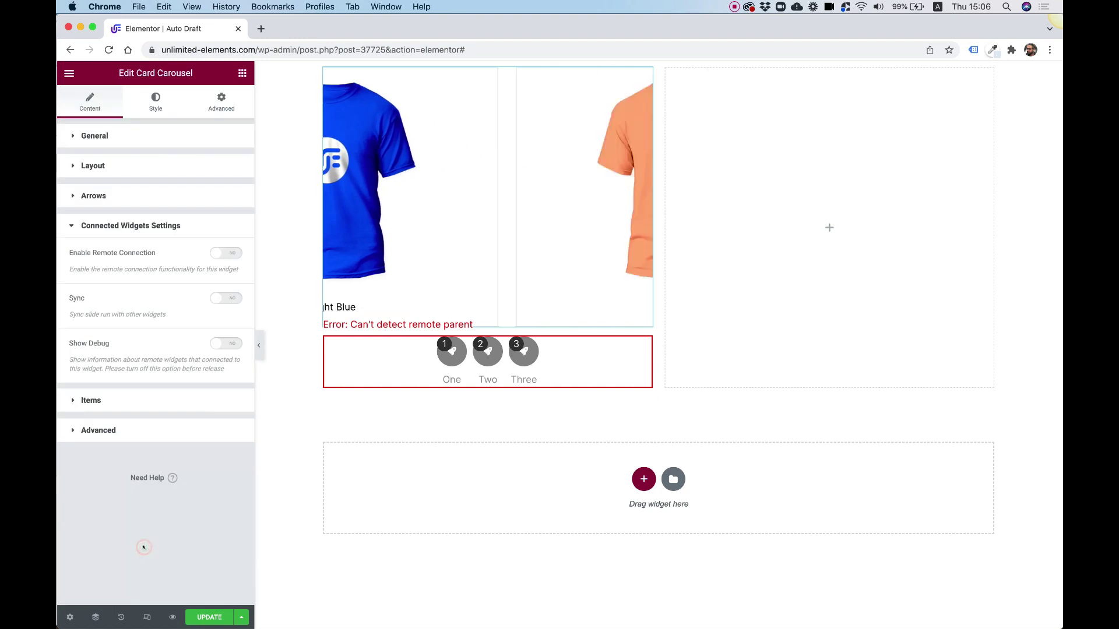
left_click(219, 247)
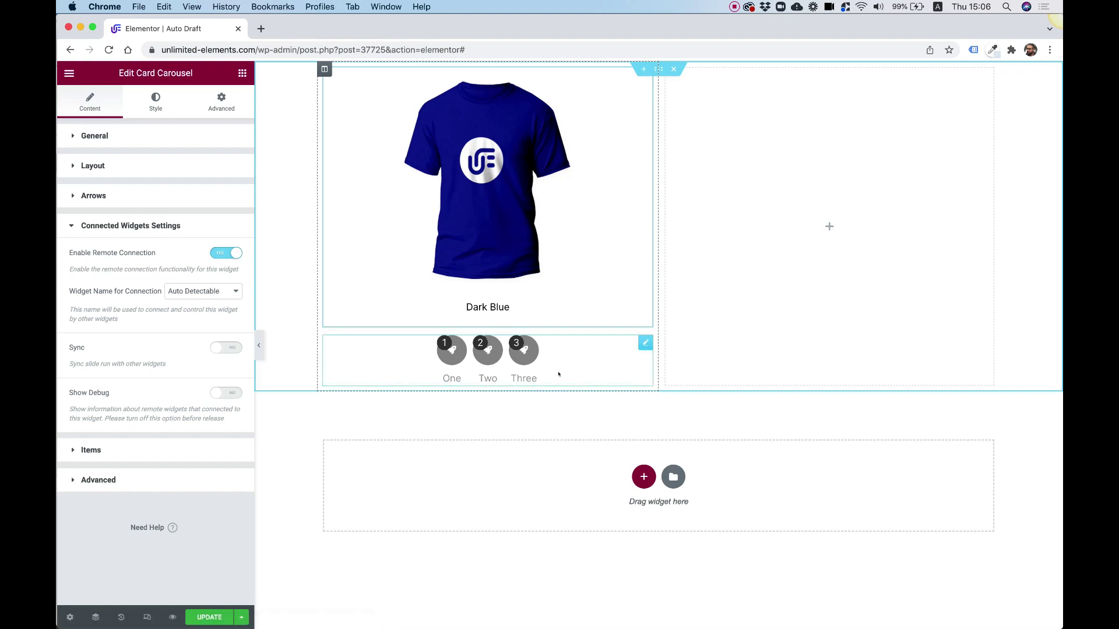
left_click(528, 360)
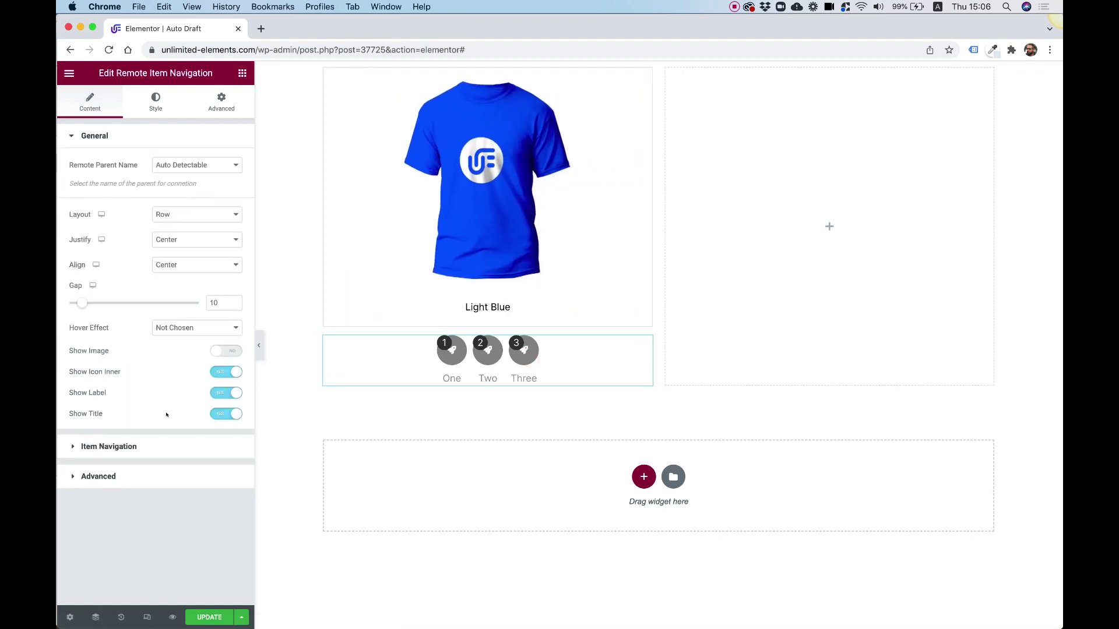
left_click(489, 358)
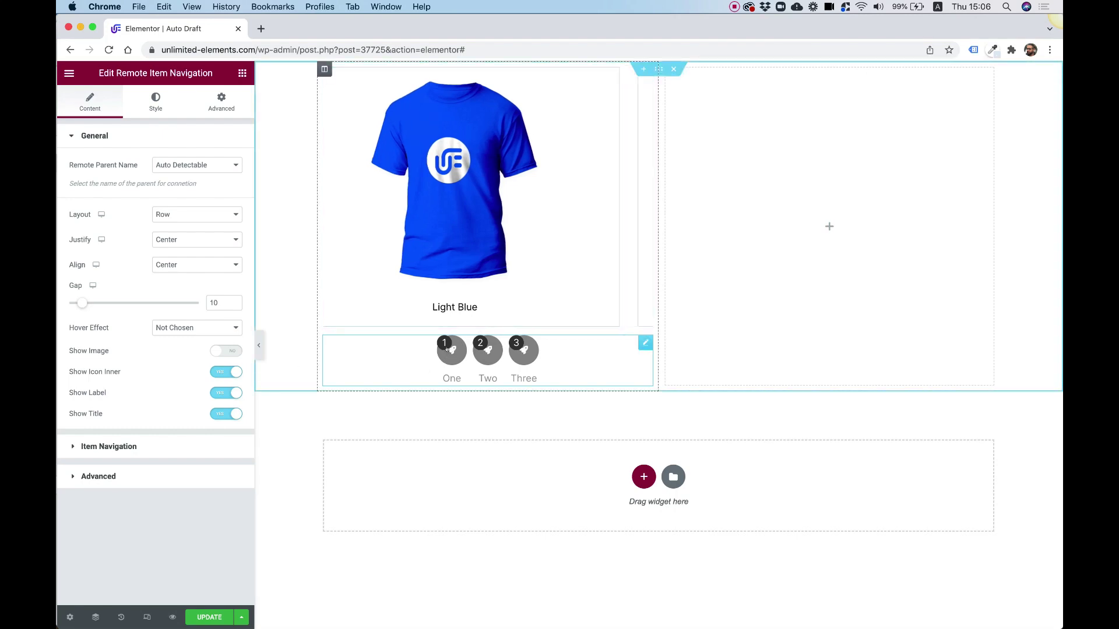
left_click(479, 352)
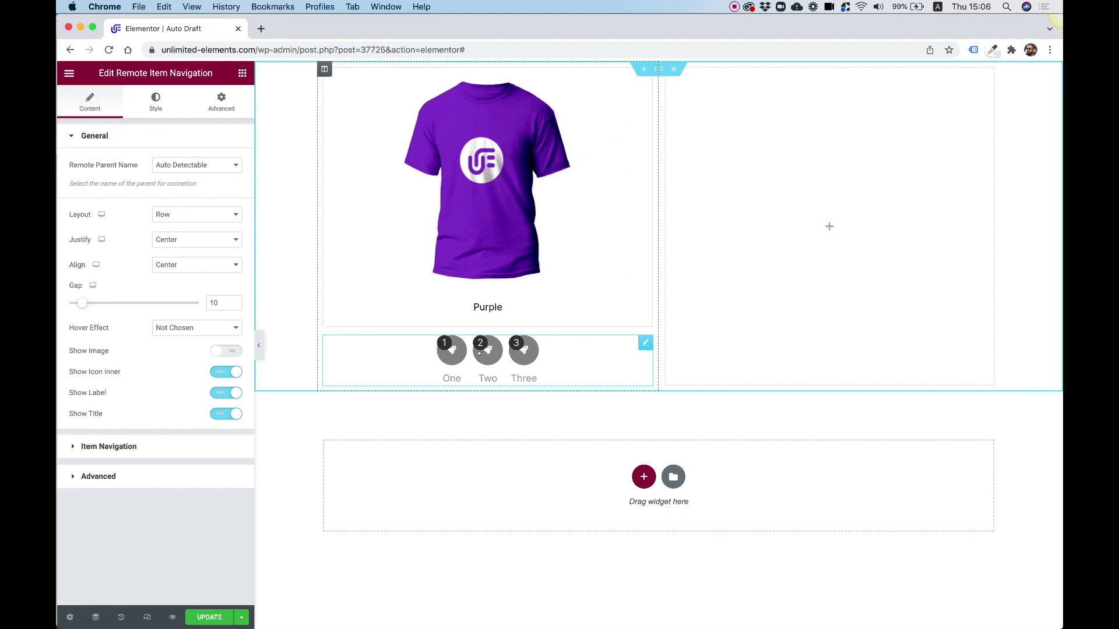
Step: Switch off Show Icon Inner, Show Label and Show Title on the navigation buttons
left_click(219, 372)
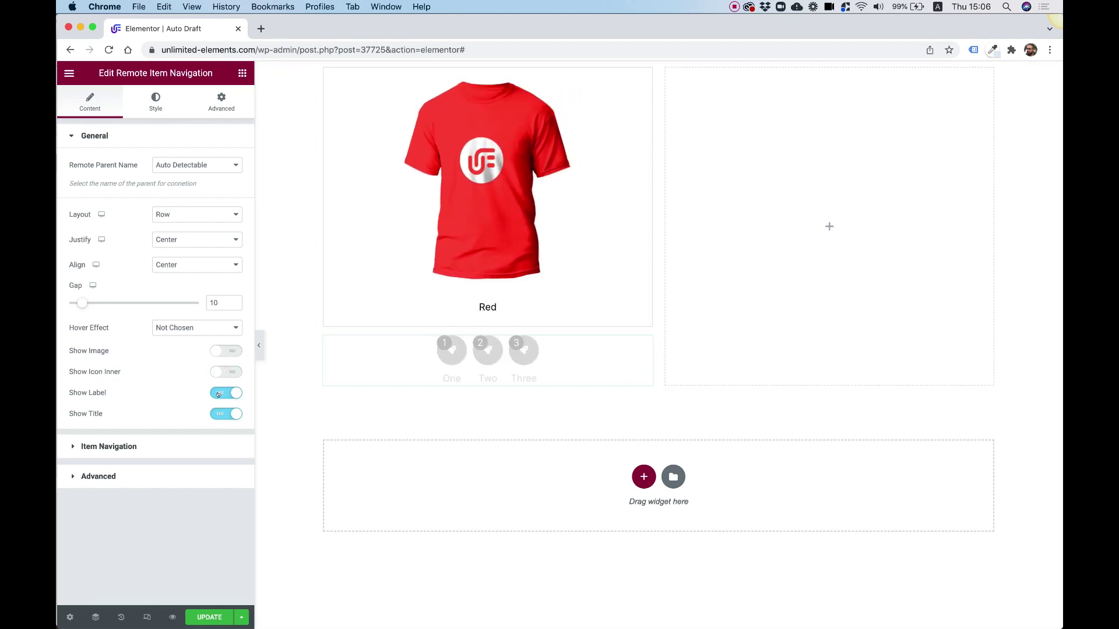
left_click(219, 394)
left_click(219, 415)
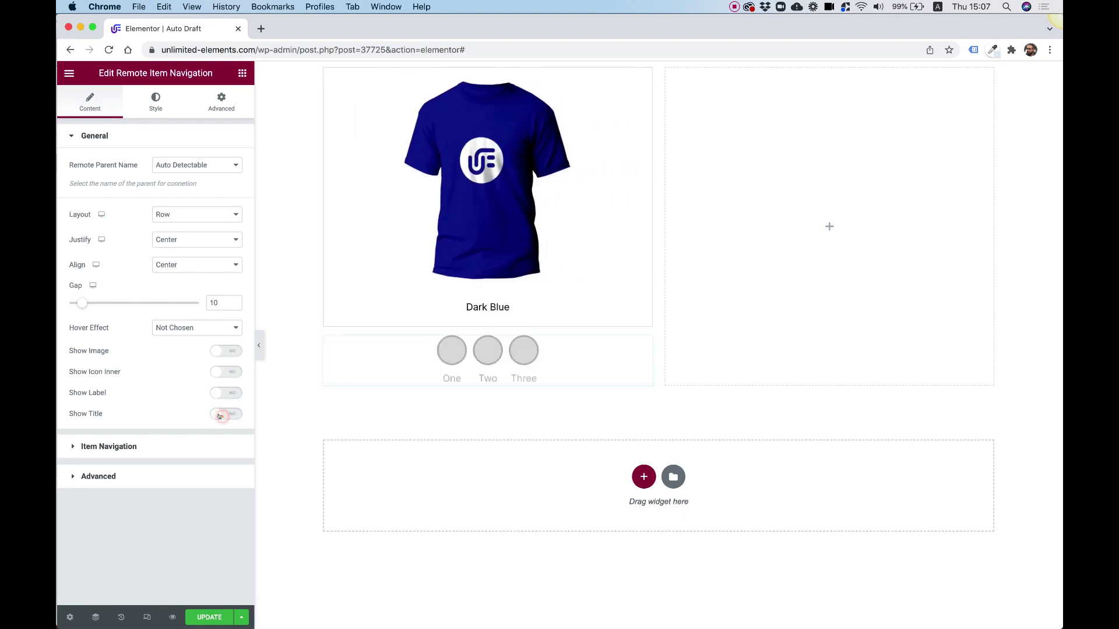
left_click(487, 350)
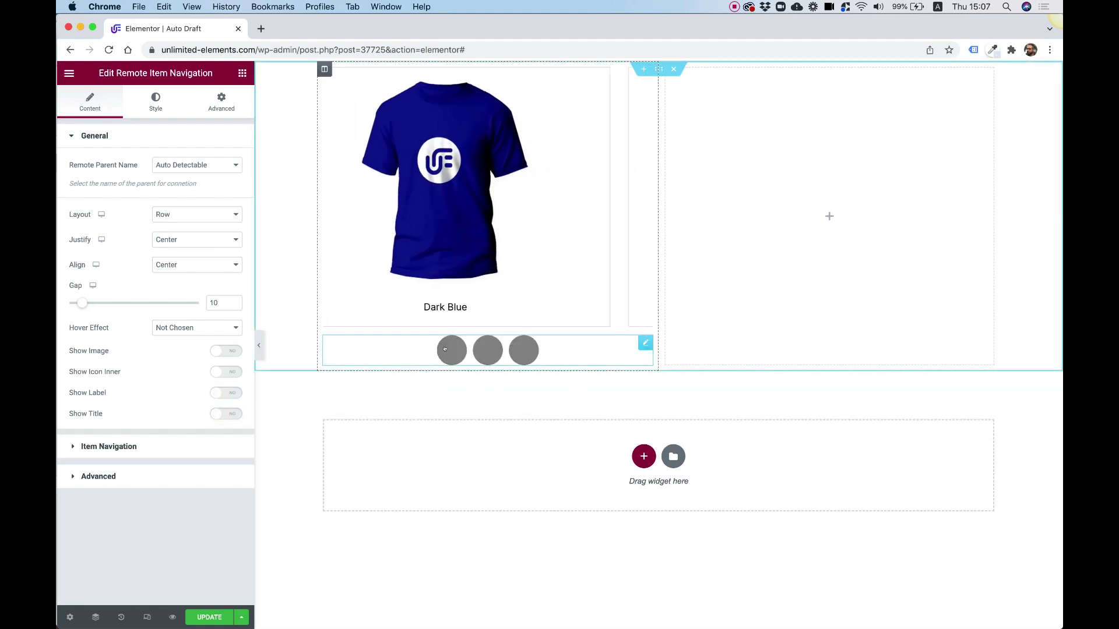
Step: Inspect navigation item One's settings in the Item Navigation list
left_click(147, 447)
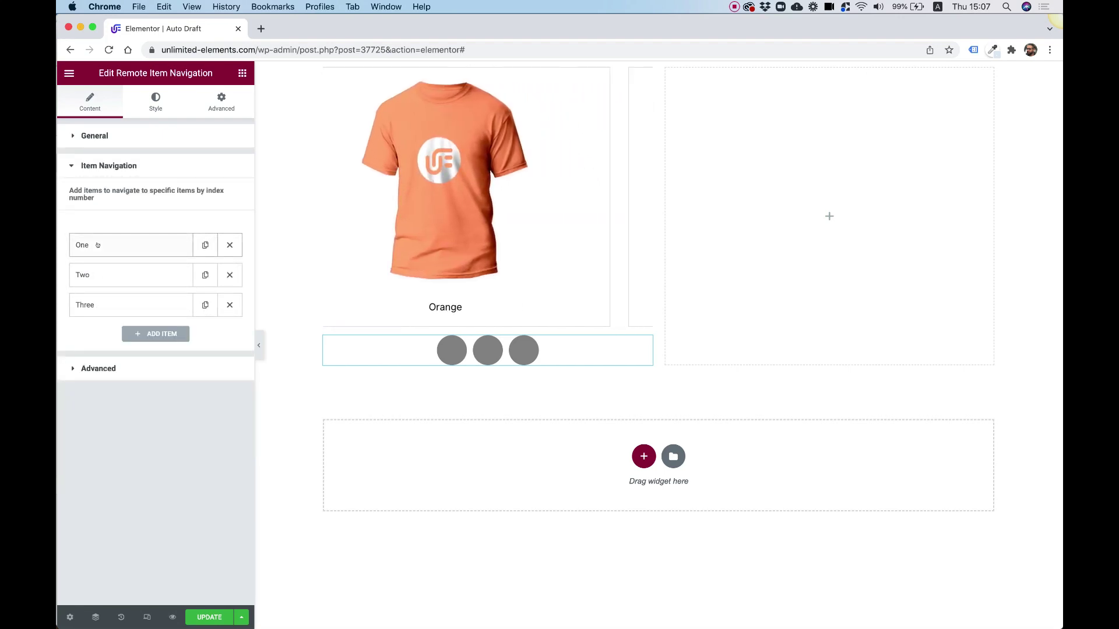
left_click(98, 245)
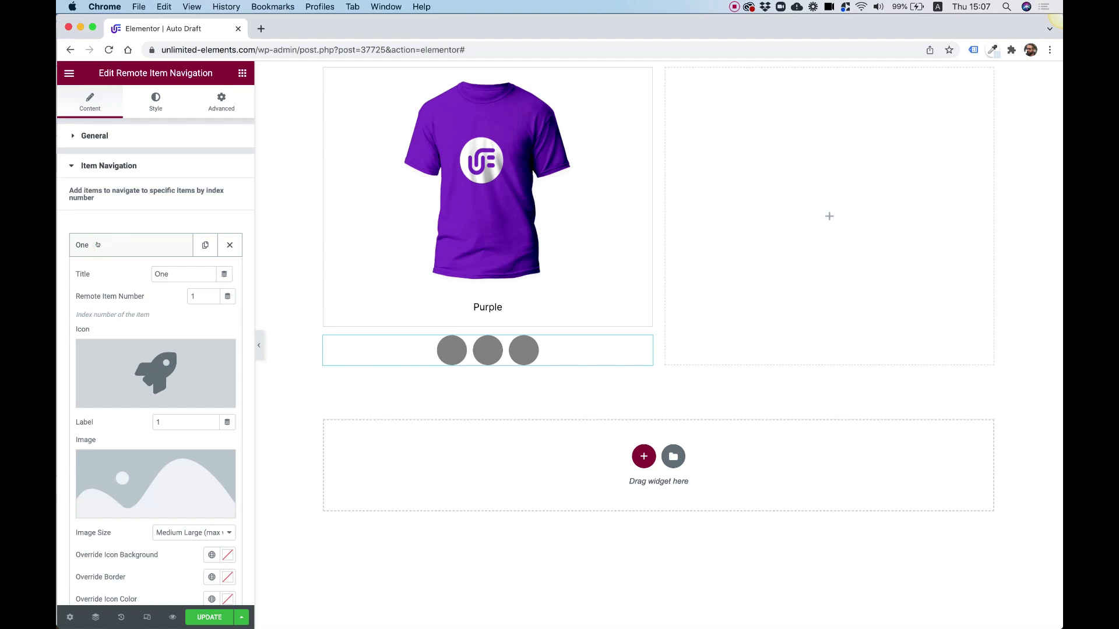
scroll(115, 287, "down", 3)
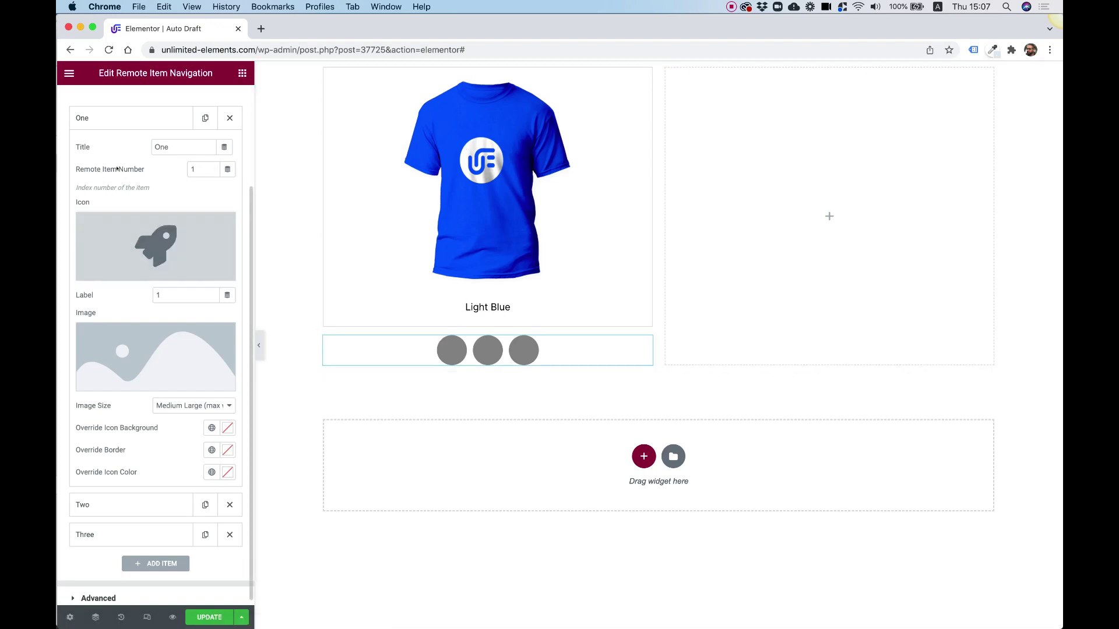
left_click(120, 120)
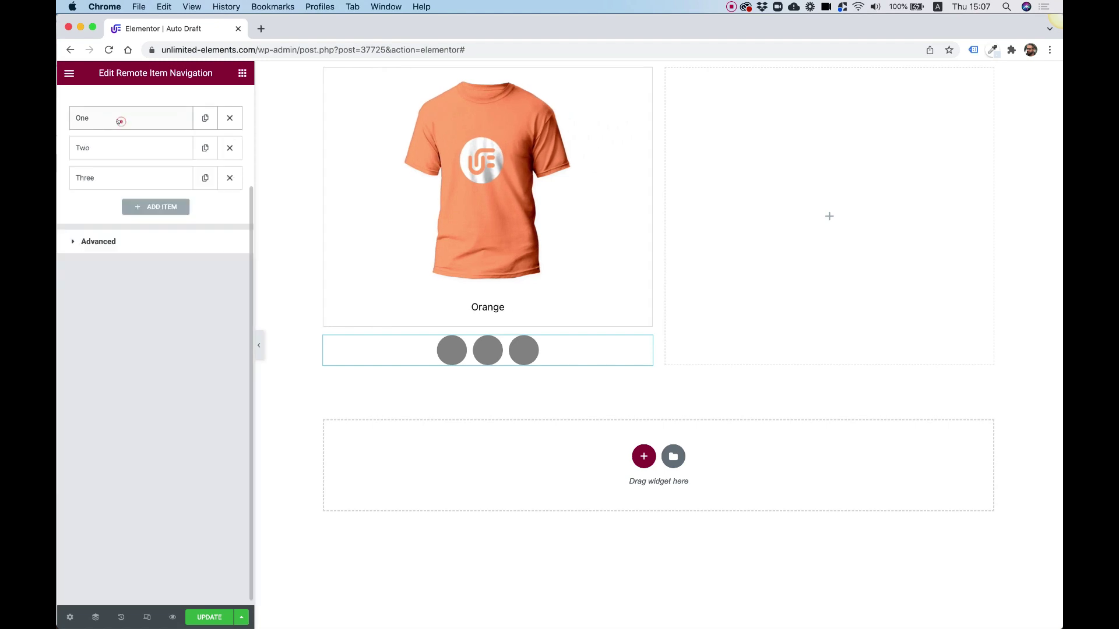
Step: Review the carousel's slide items, then rename the first navigation item 'Dark Blue'
left_click(491, 195)
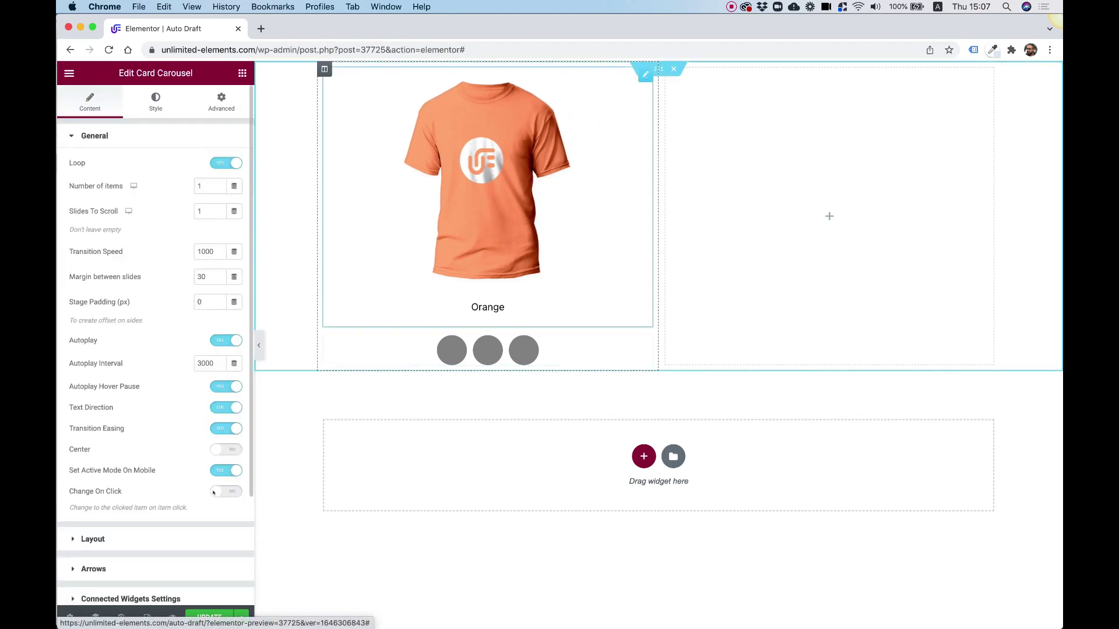
scroll(110, 532, "down", 5)
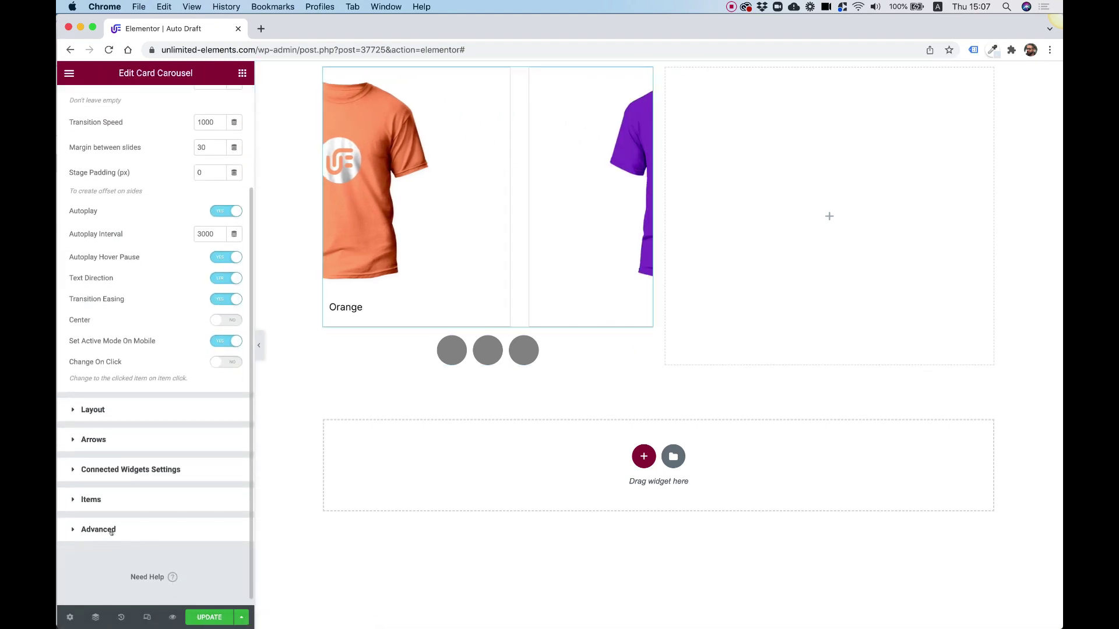
left_click(97, 501)
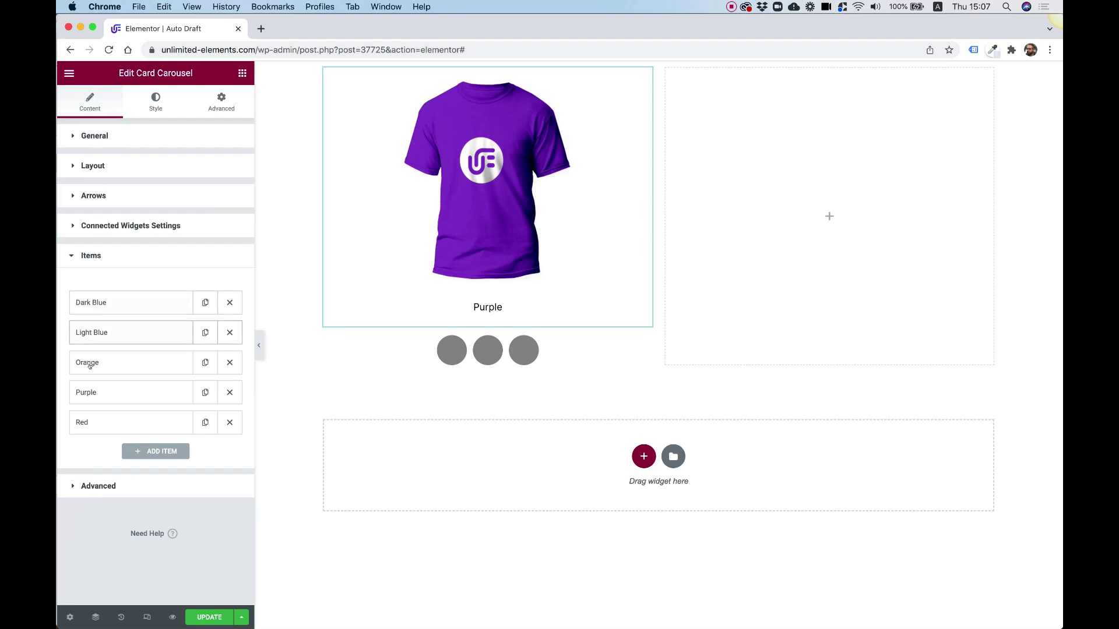
left_click(473, 346)
left_click(102, 445)
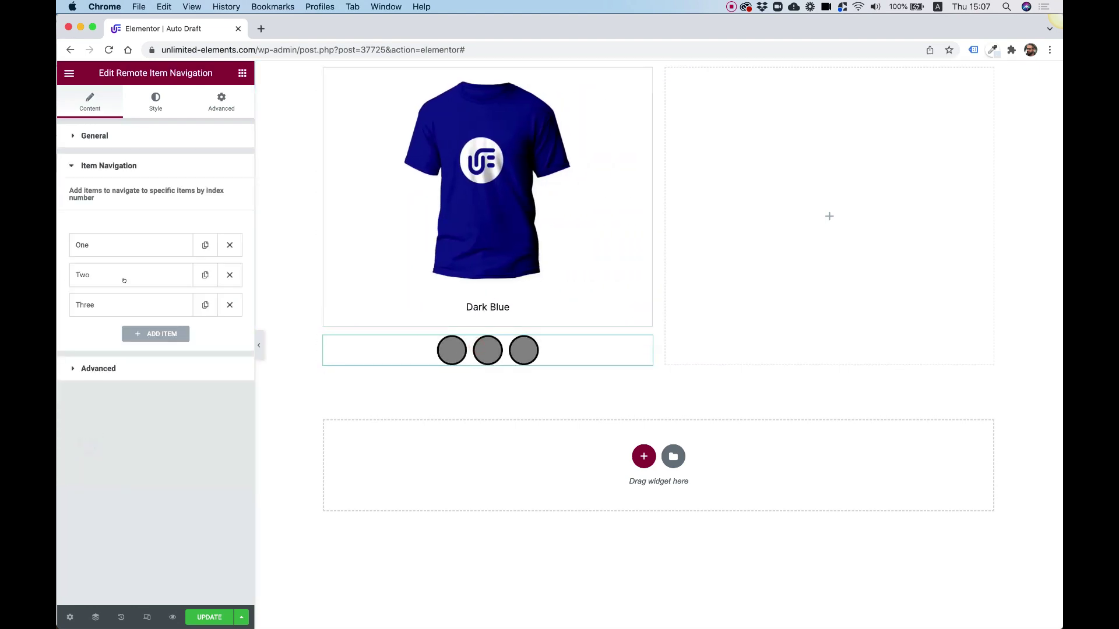
left_click(94, 243)
double_click(186, 274)
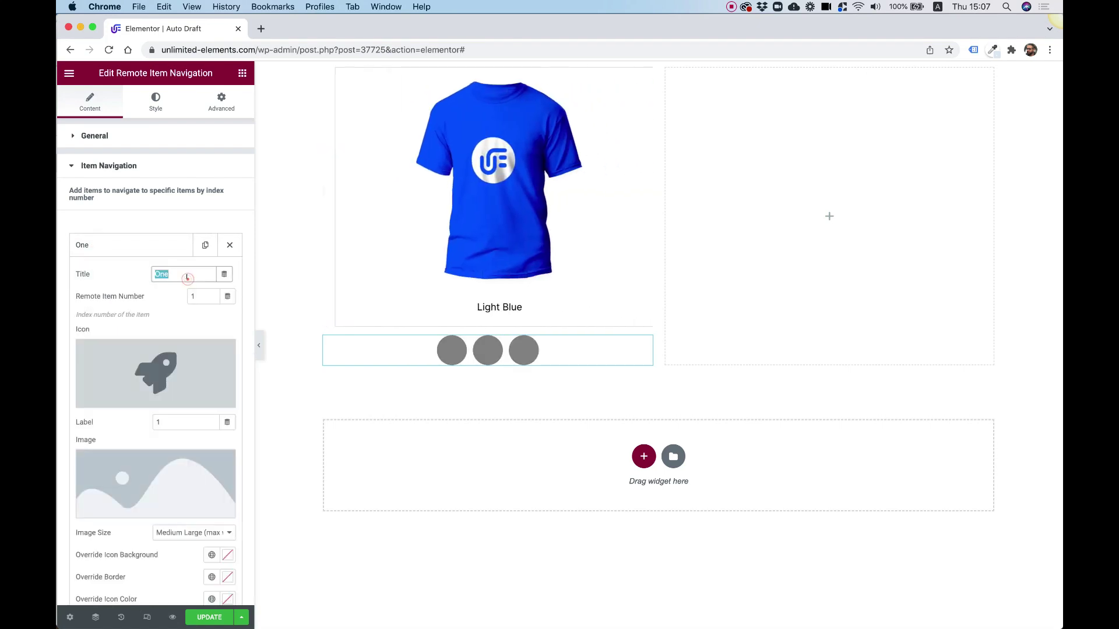
type("Dark Blue")
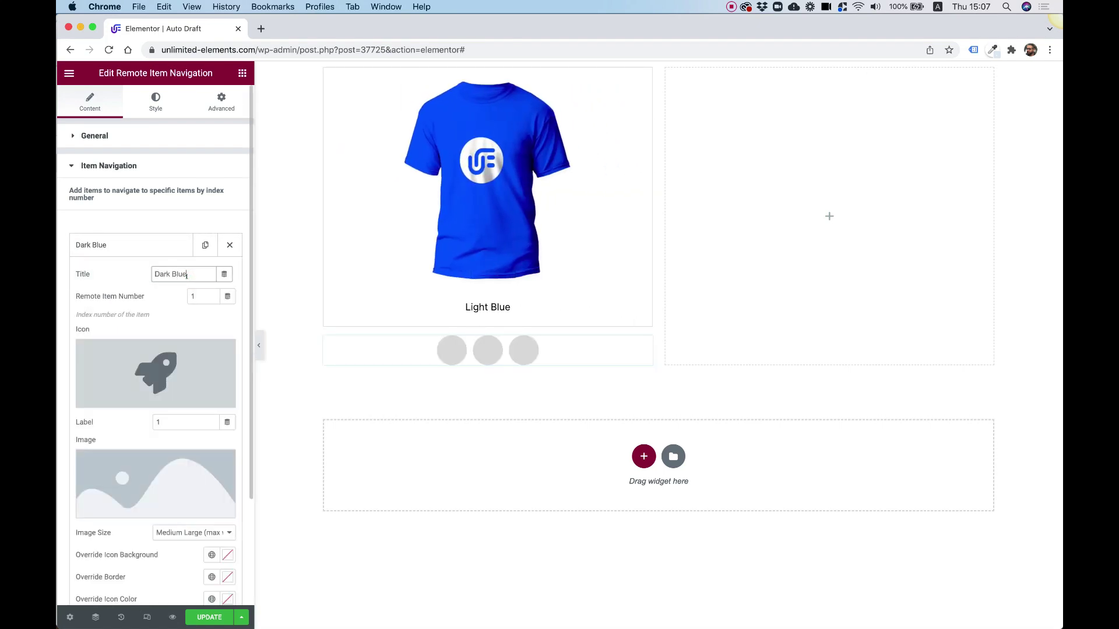
left_click(133, 245)
Step: Rename the second navigation item 'Light Blue' and point it at slide 2
left_click(134, 284)
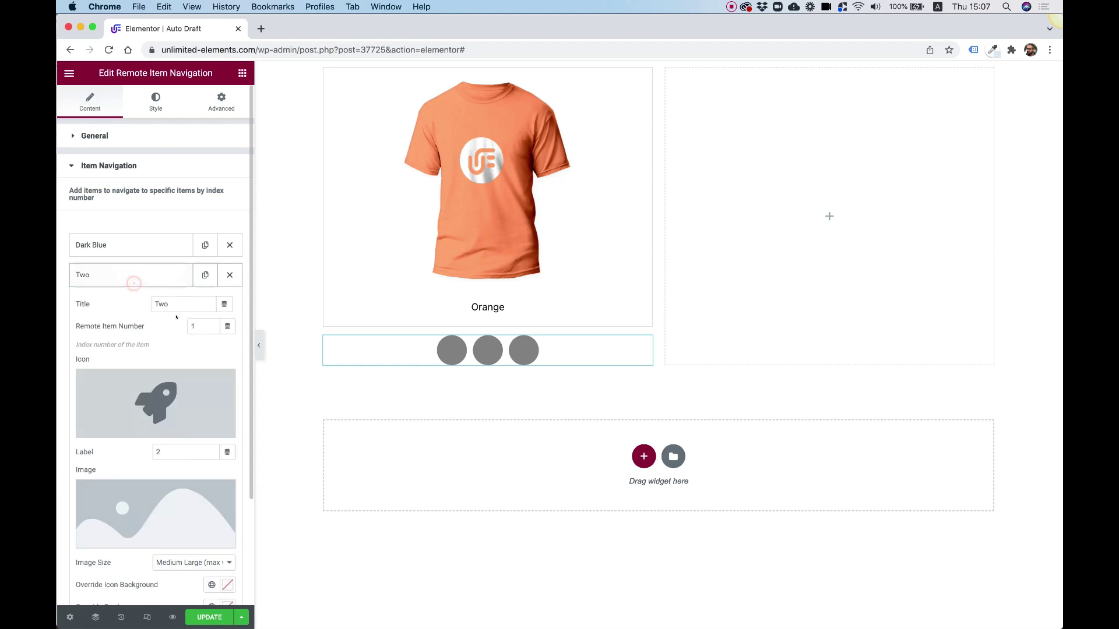
type("Light Blue")
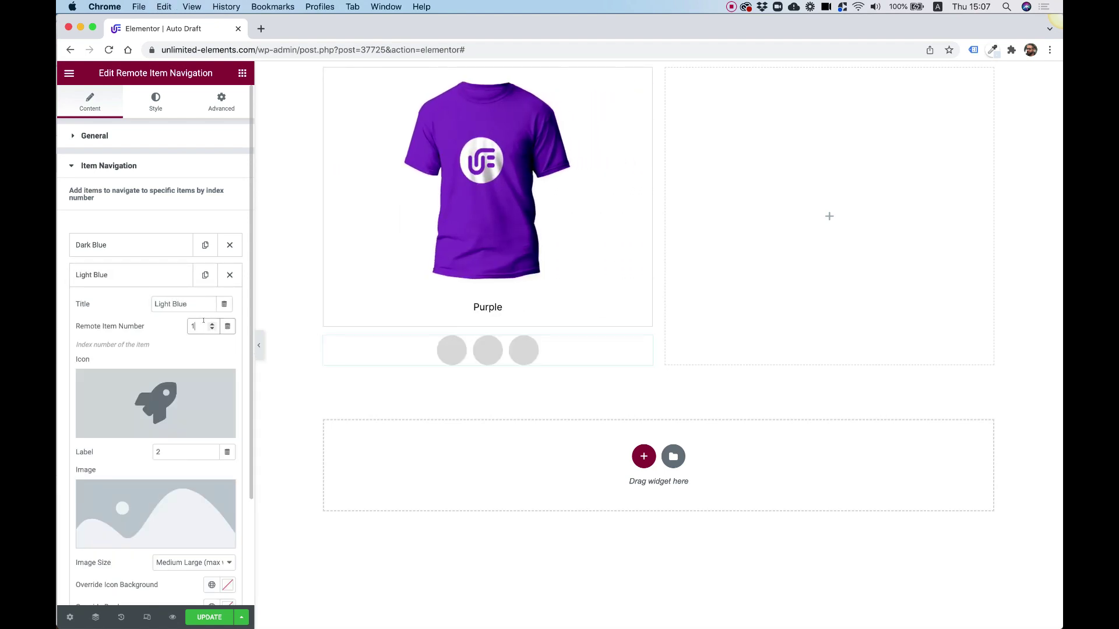
key("BackSpace")
type("2")
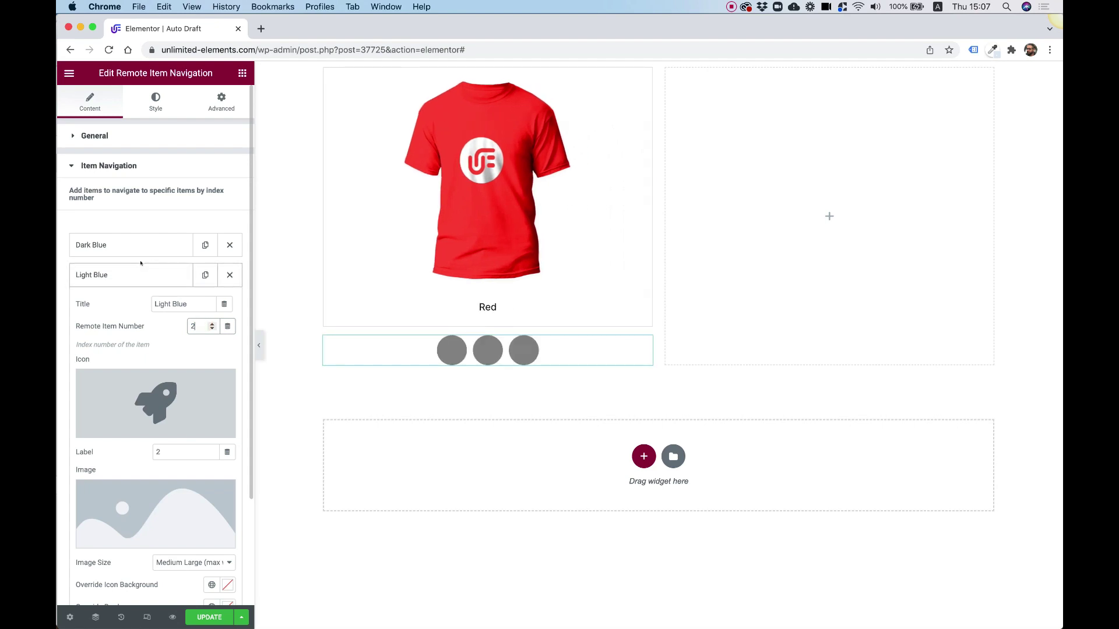
left_click(140, 269)
Step: Rename the third navigation item 'Purple'
left_click(121, 300)
double_click(197, 334)
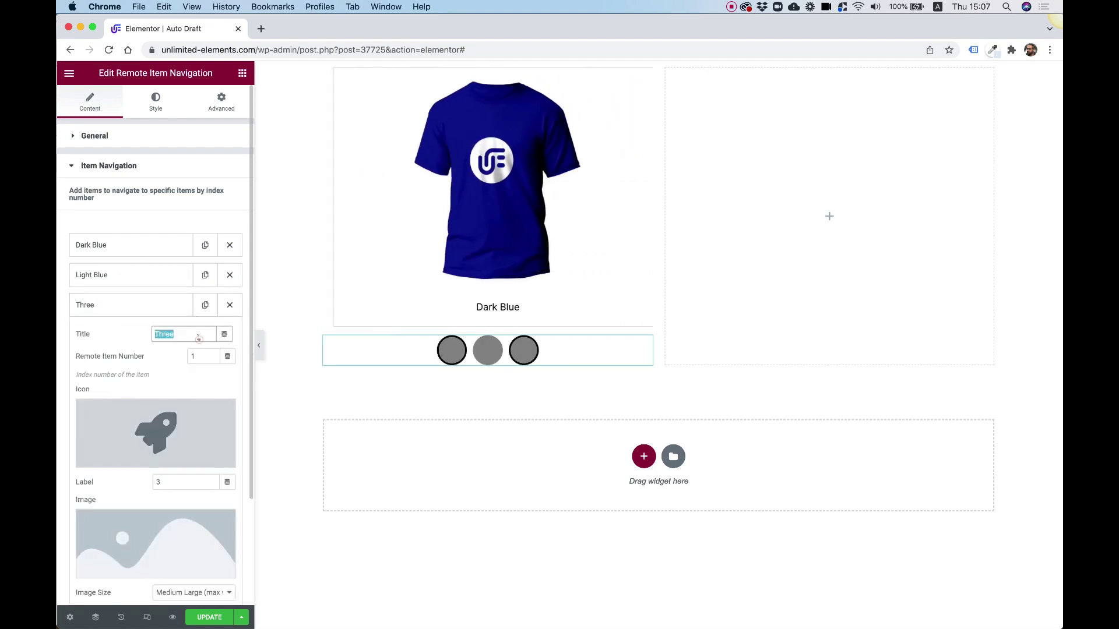
type("Purple")
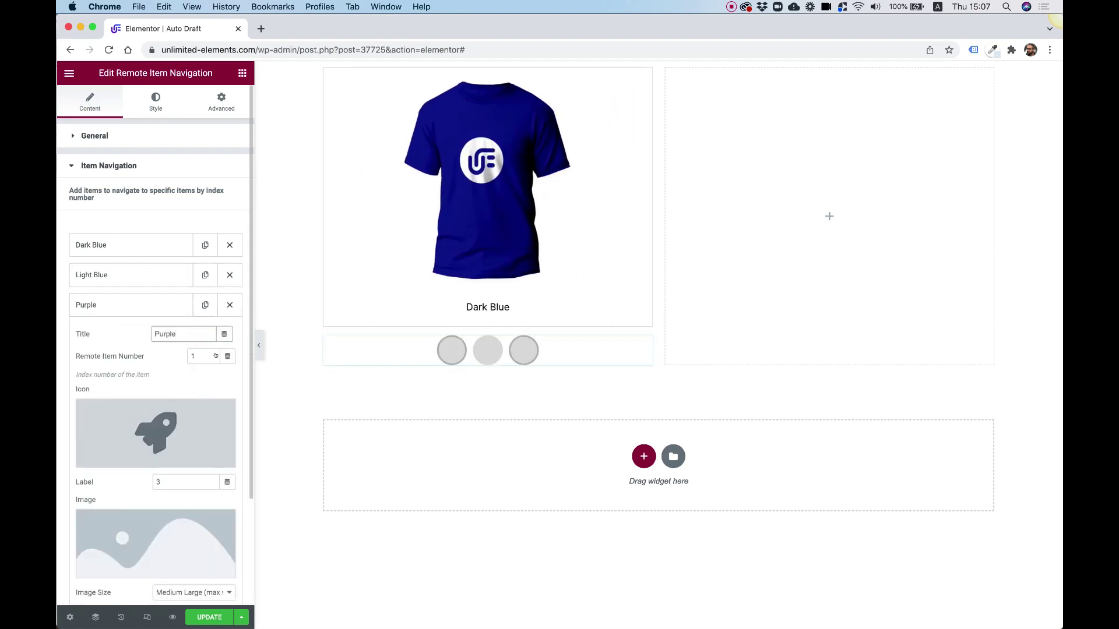
left_click(146, 306)
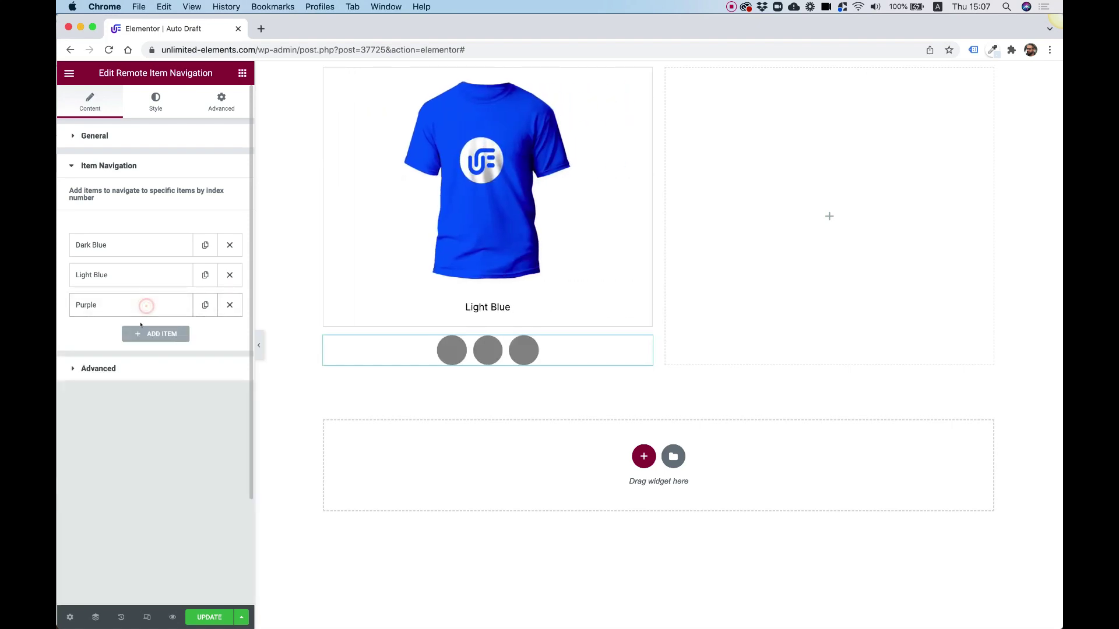
Step: Add a fourth navigation item titled 'Orange' and set its remote item number
left_click(172, 334)
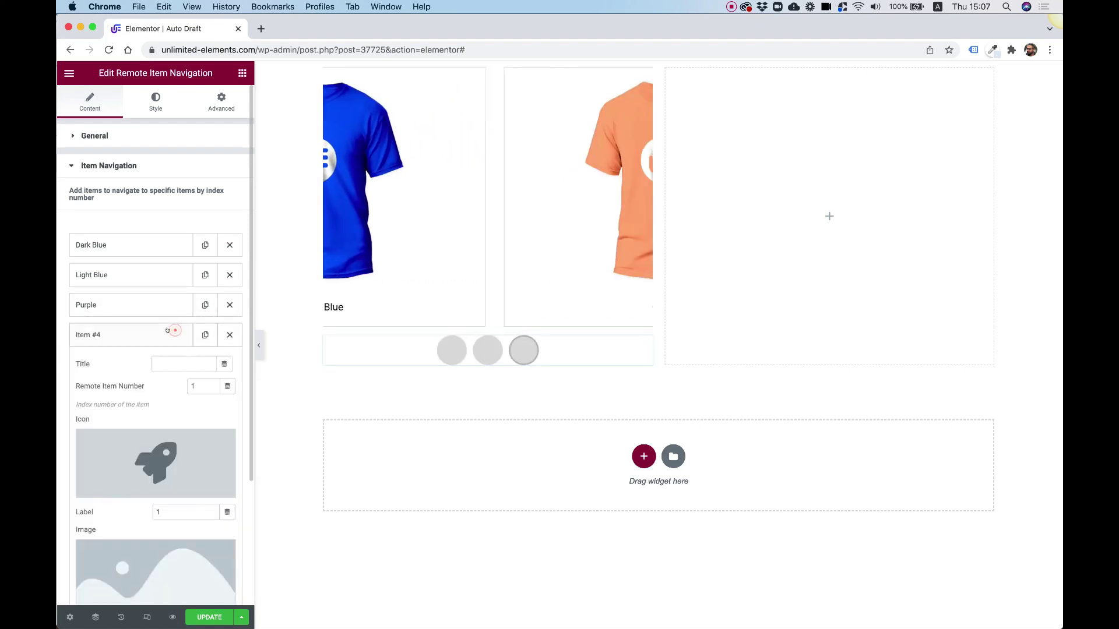
left_click(168, 362)
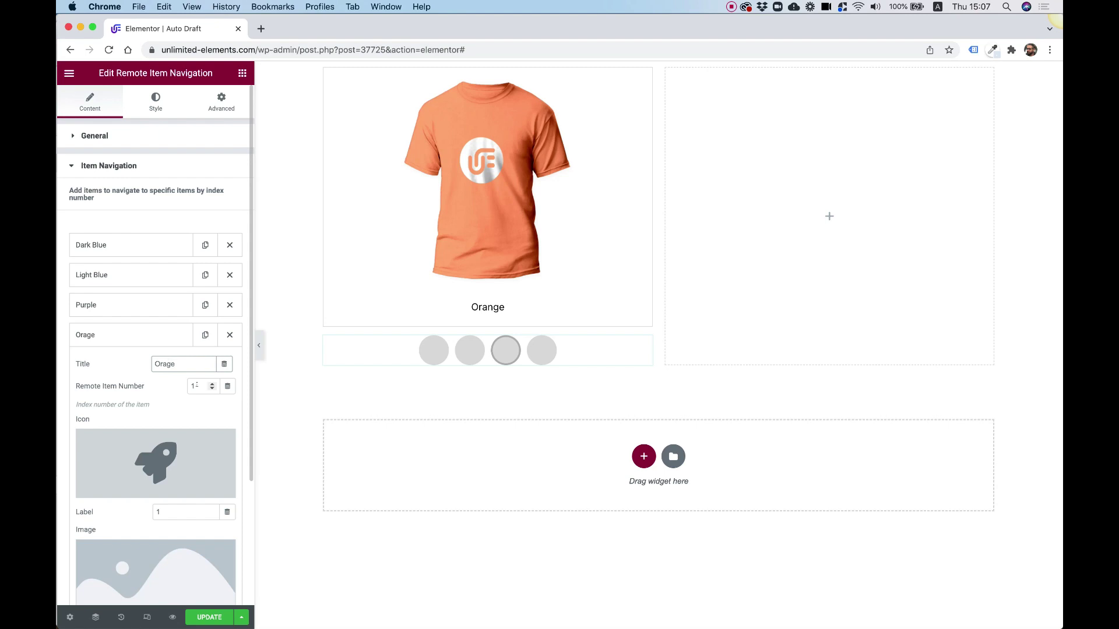
key("BackSpace")
key("BackSpace")
key("BackSpace")
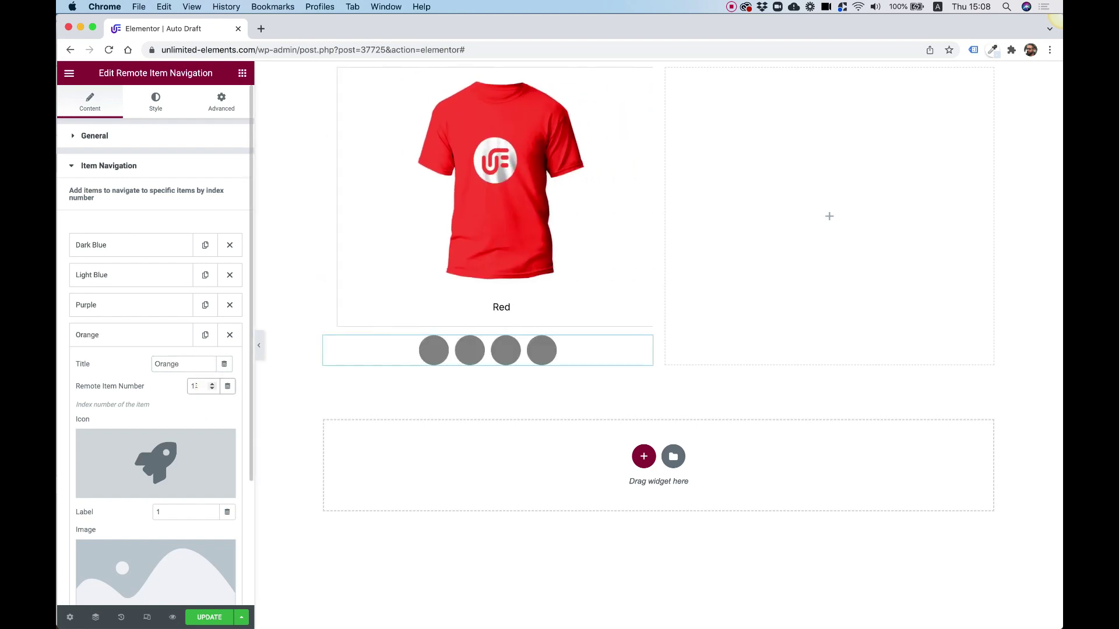
double_click(195, 387)
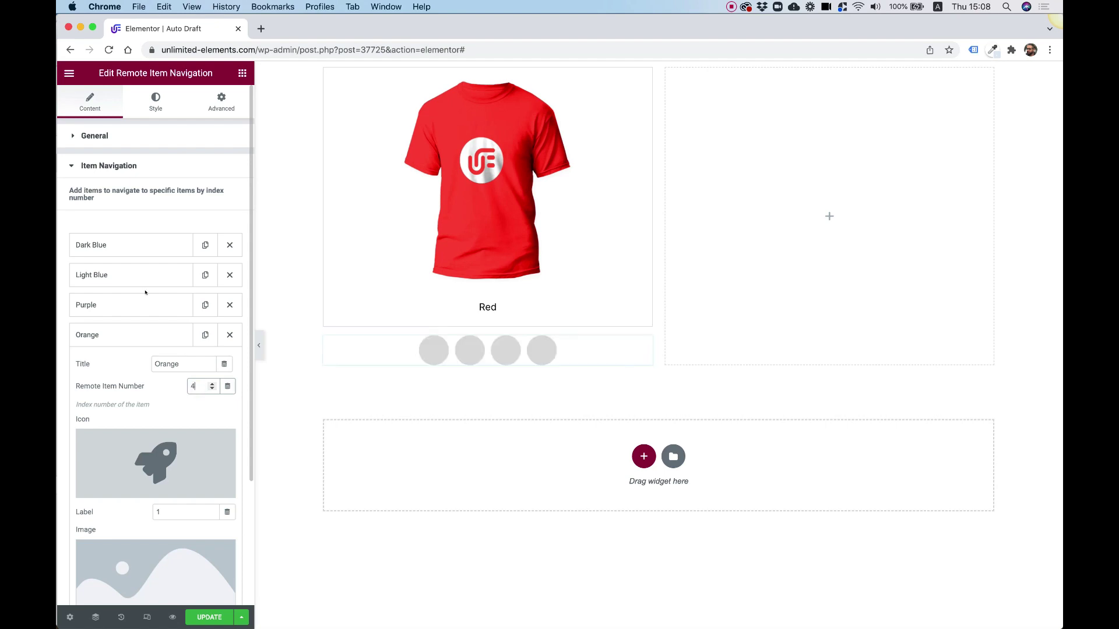
left_click(106, 333)
Step: Duplicate the Orange item, rename the copy 'Red' and set its Remote Item Number to 5
left_click(204, 336)
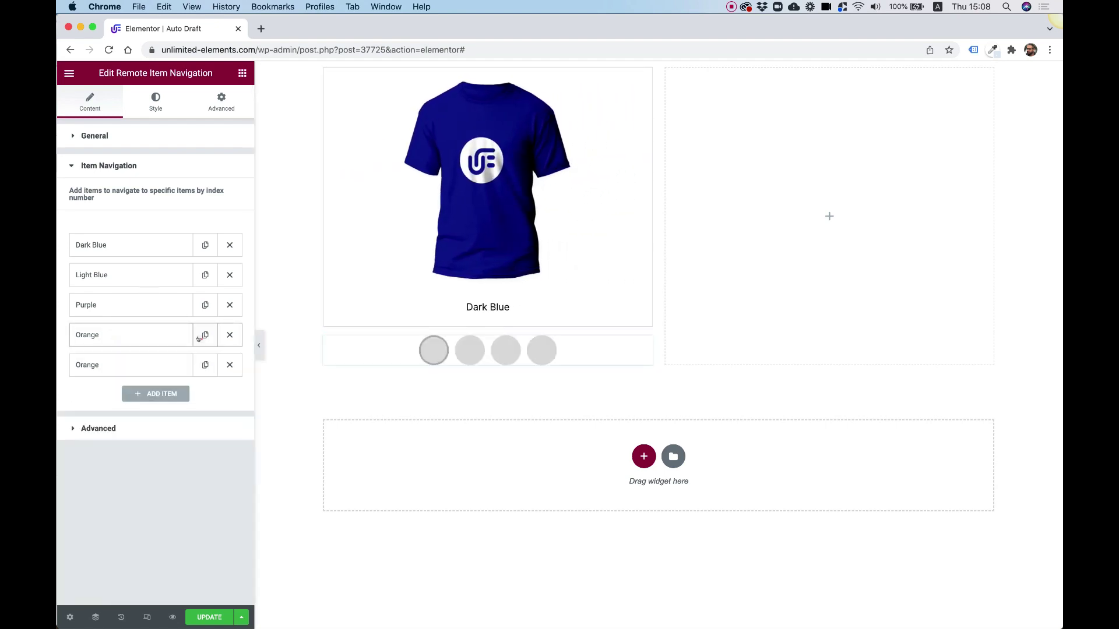
left_click(145, 364)
double_click(171, 393)
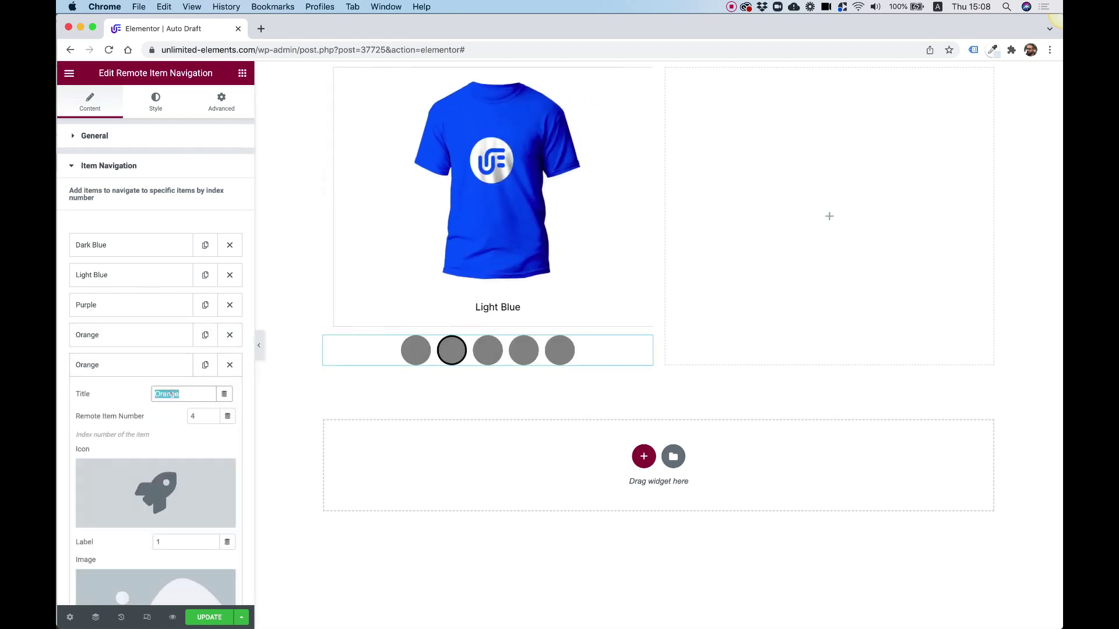
type("Red")
left_click(211, 419)
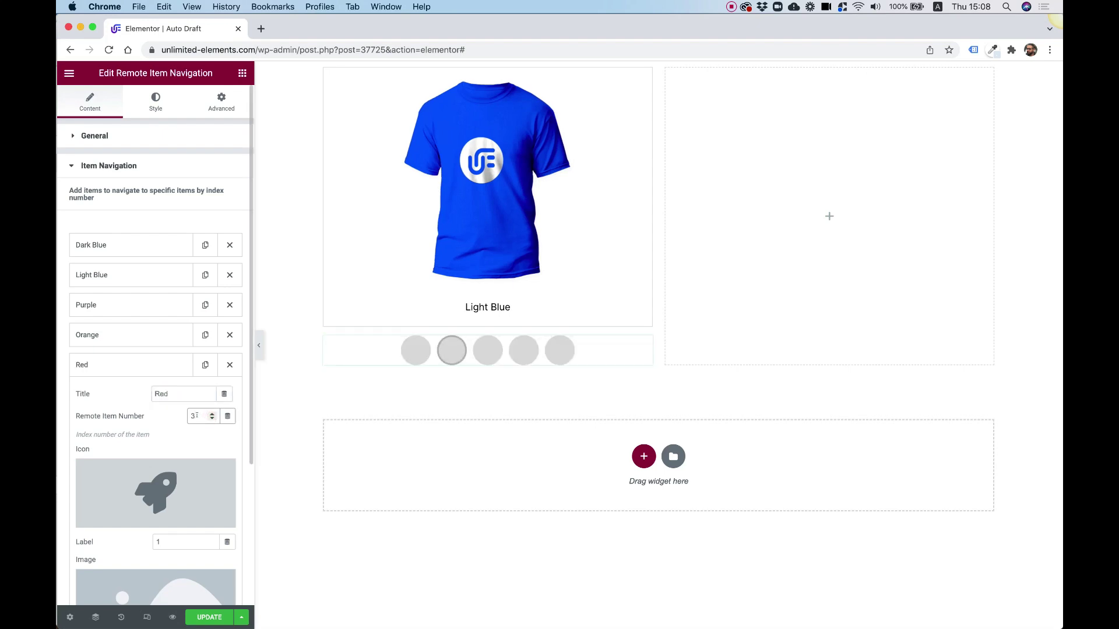
key("BackSpace")
type("5")
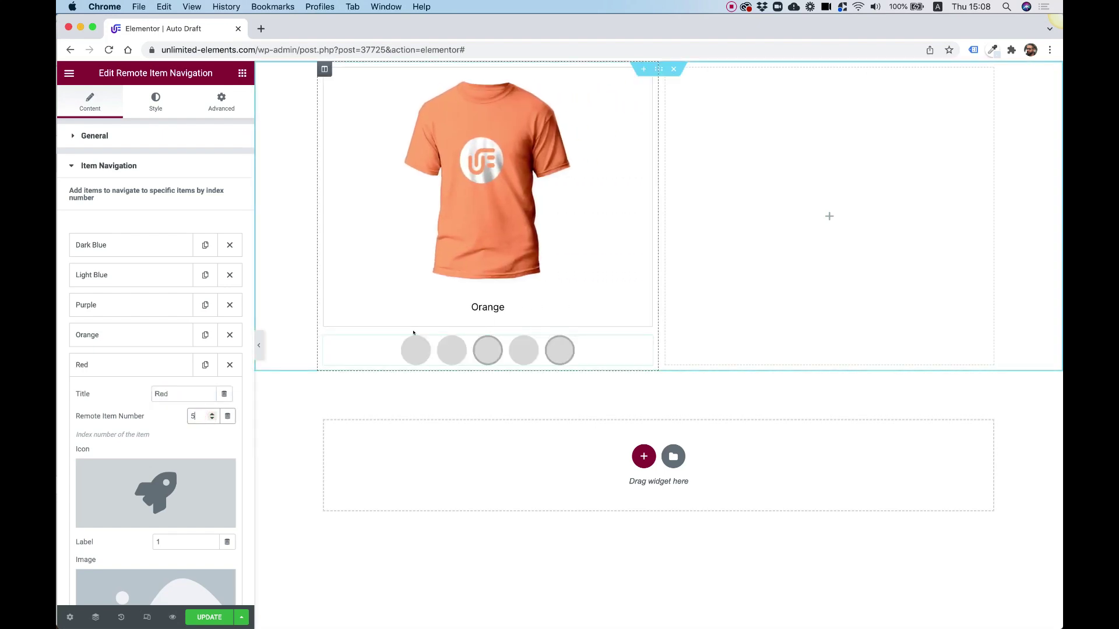
Step: Test the five navigation dots by jumping between the shirt slides
left_click(416, 351)
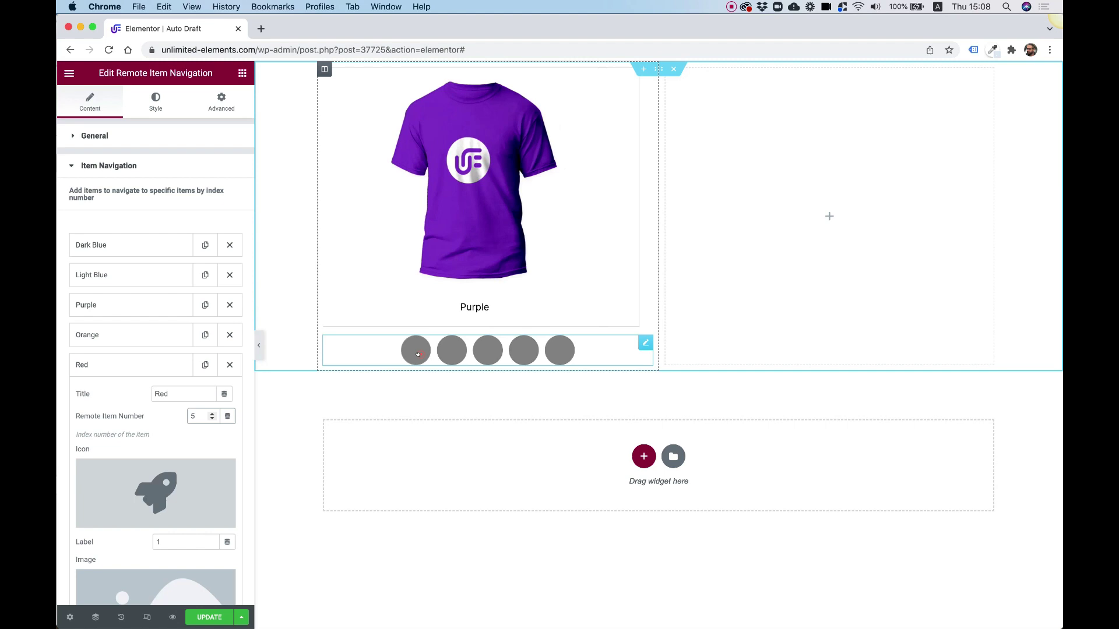
left_click(452, 350)
left_click(488, 350)
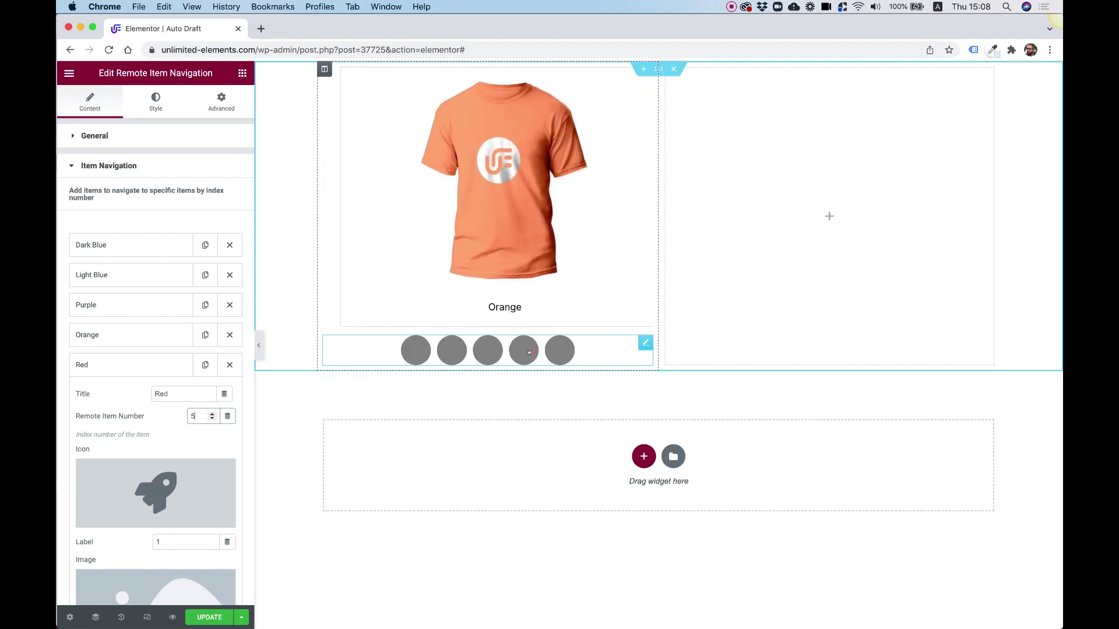
left_click(523, 351)
left_click(523, 351)
left_click(488, 350)
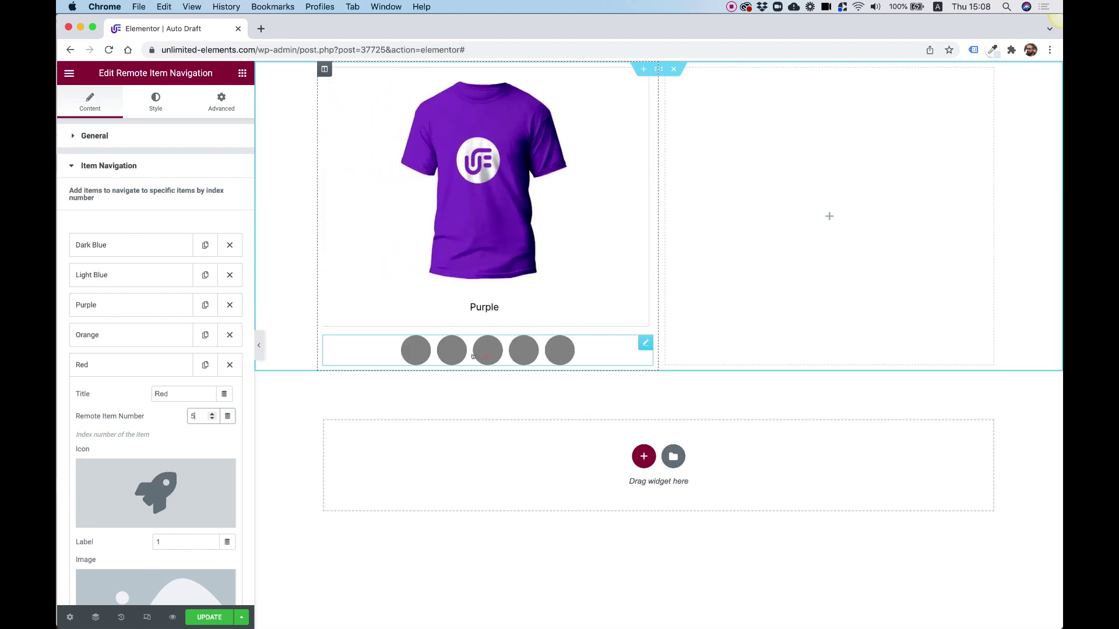
left_click(417, 350)
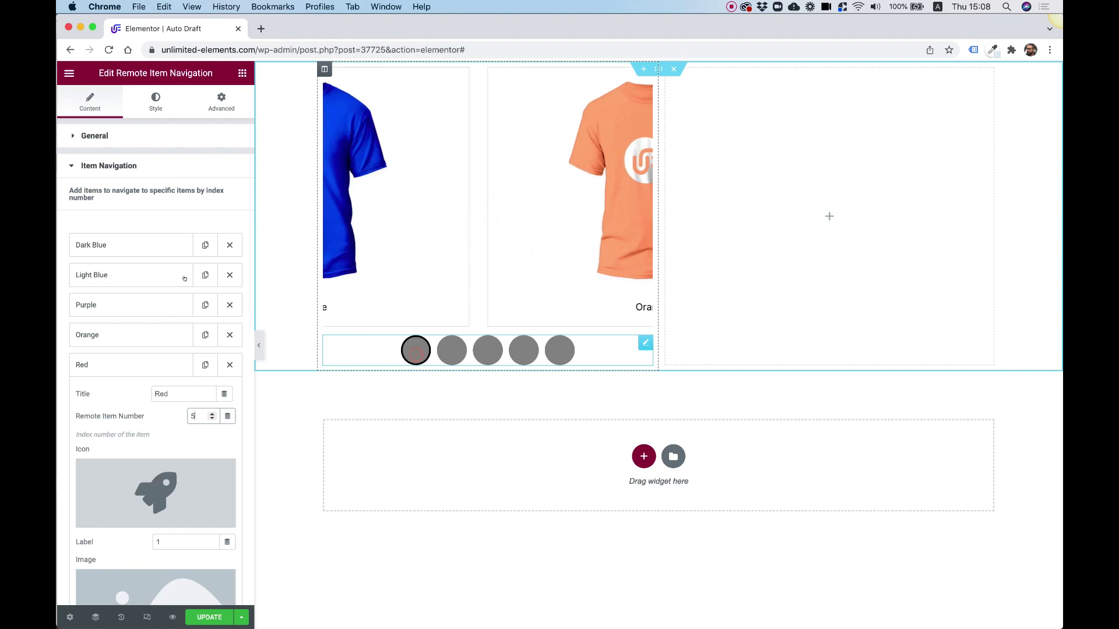
Step: Set the Dark Blue item's Override Icon Background to a dark navy
left_click(117, 245)
scroll(179, 399, "down", 3)
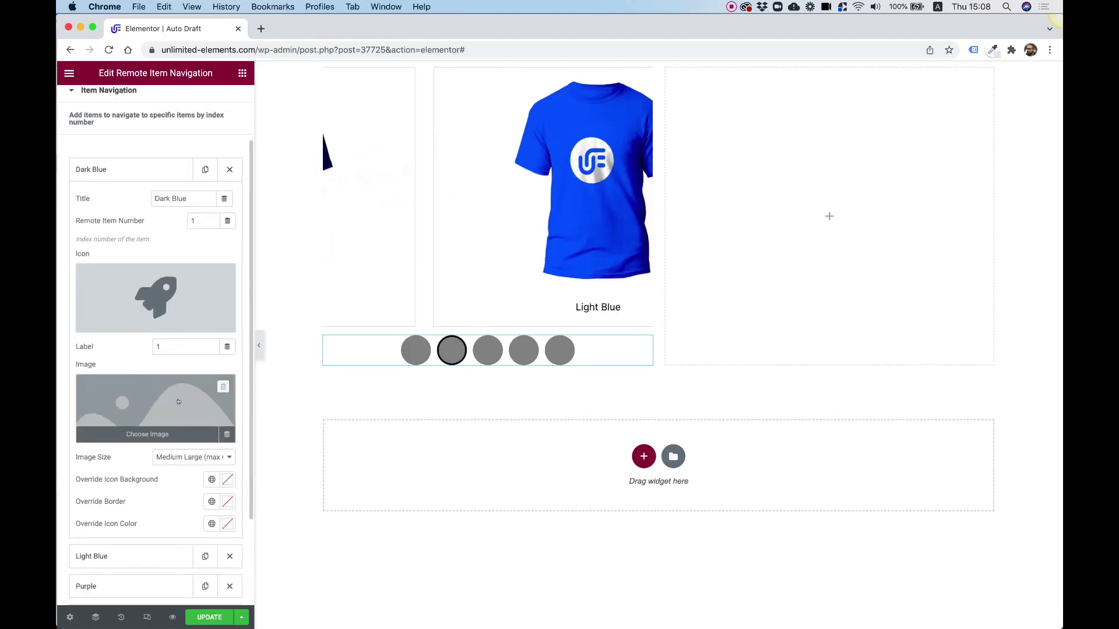
left_click(229, 478)
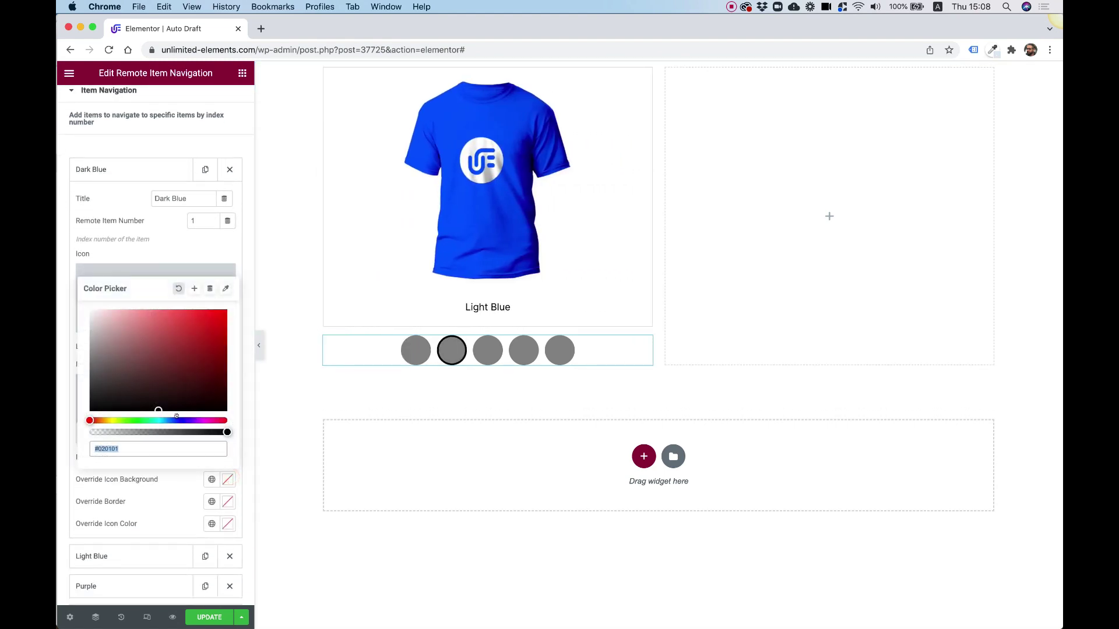
left_click_drag(194, 325, 189, 313)
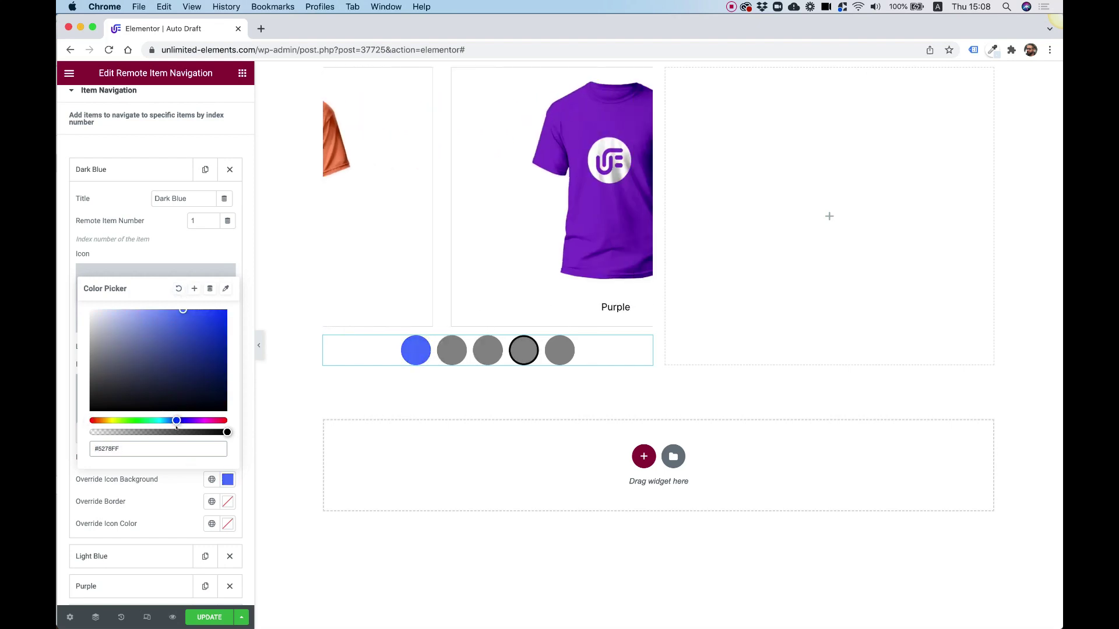
left_click(102, 153)
left_click(109, 161)
left_click(109, 198)
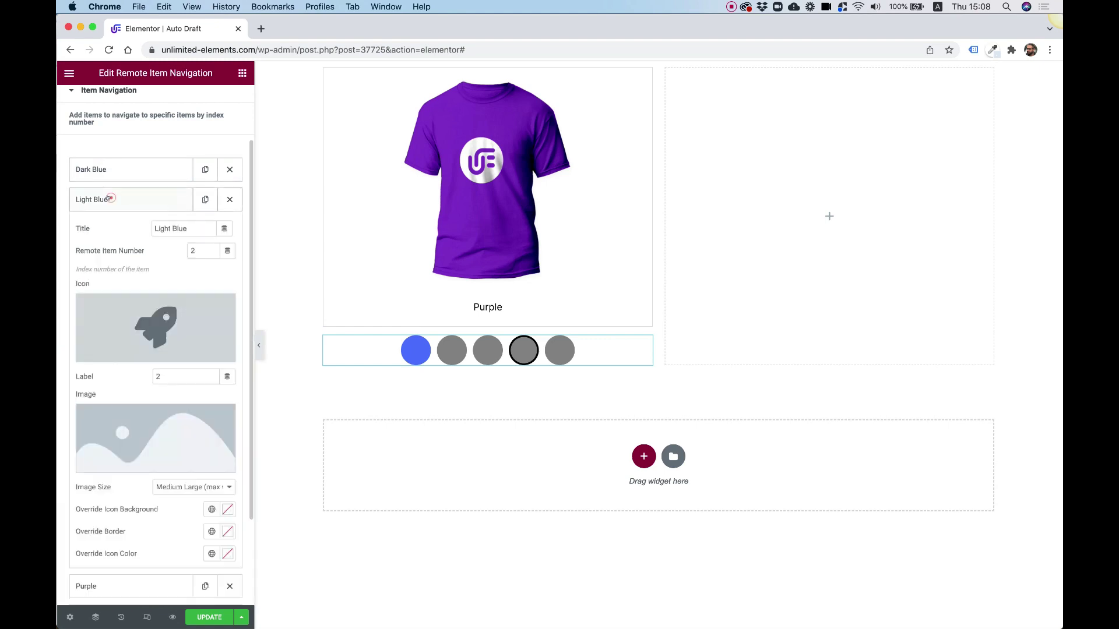
left_click(146, 171)
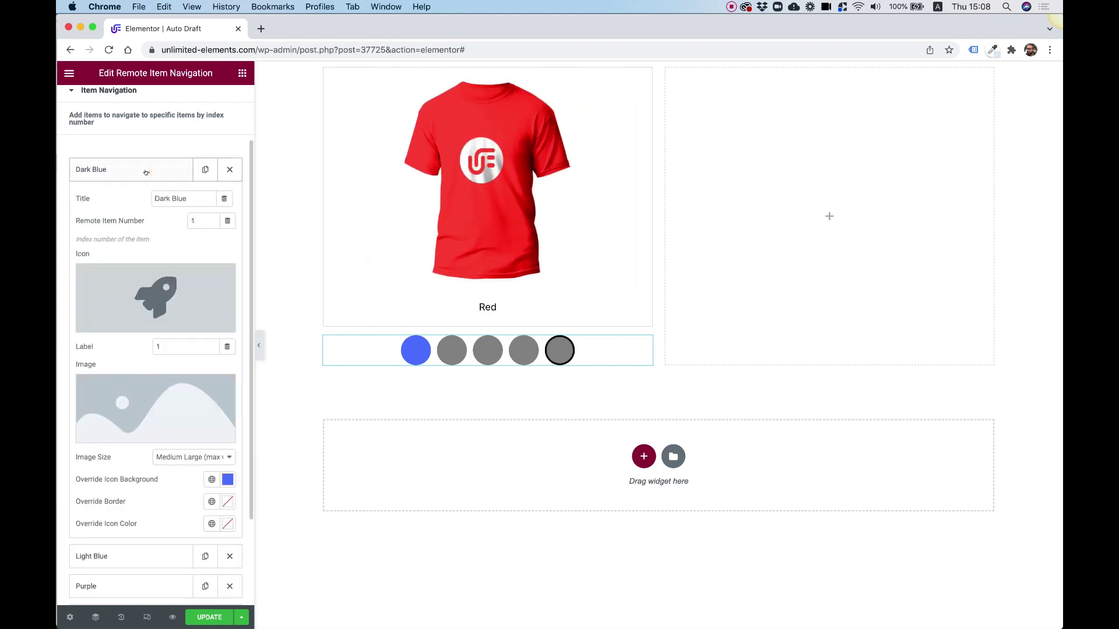
left_click(223, 477)
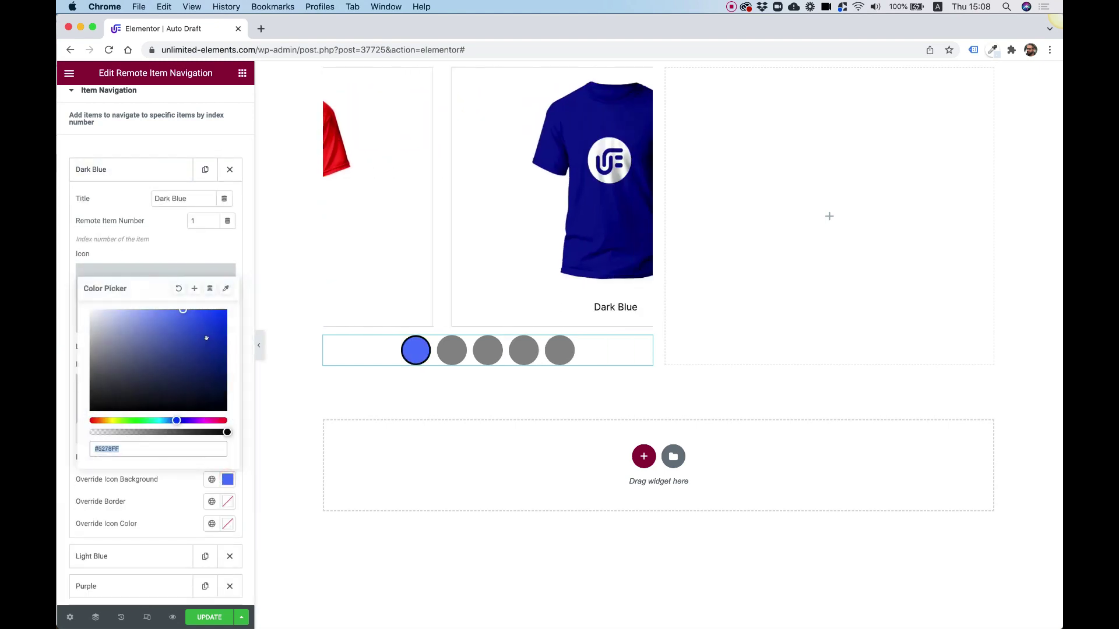
type("#07207A")
left_click(133, 173)
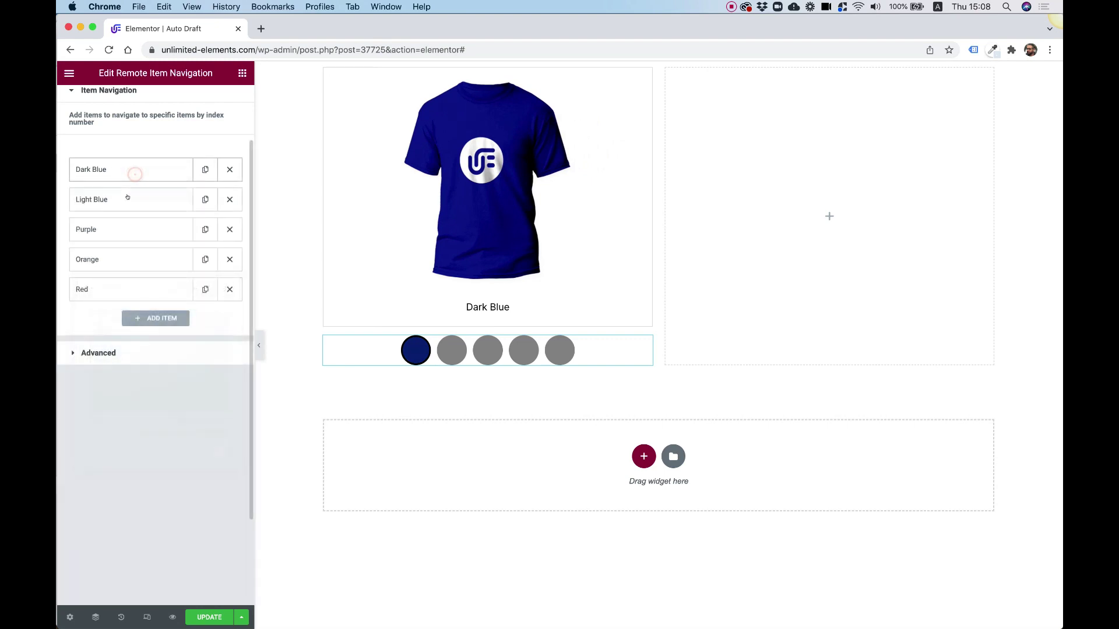
Step: Set the Light Blue item's dot background to light blue
left_click(132, 200)
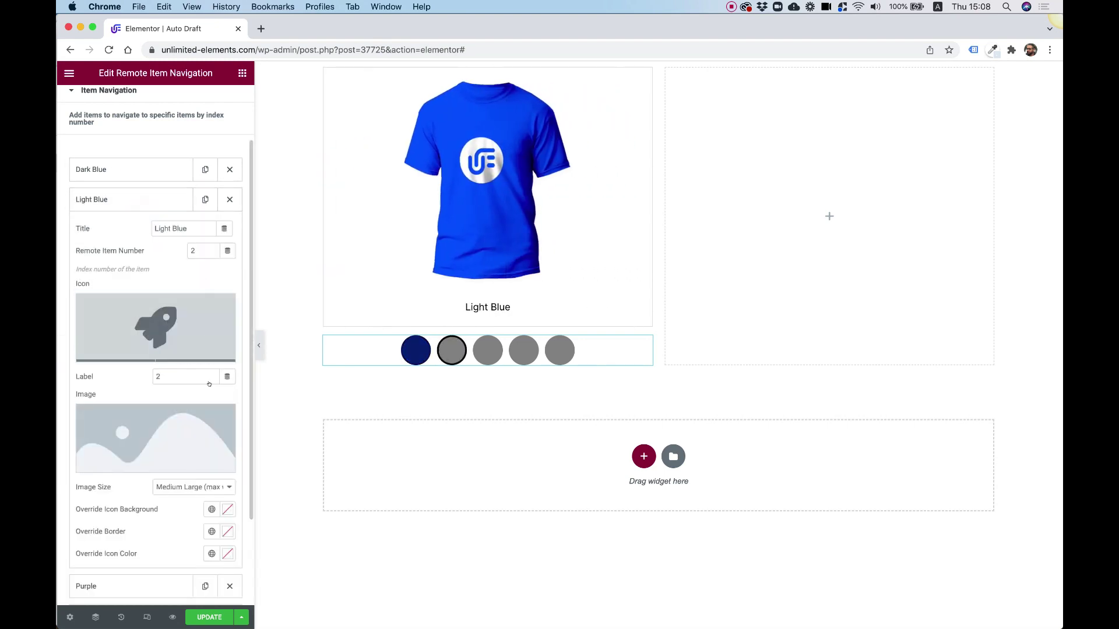
left_click(223, 508)
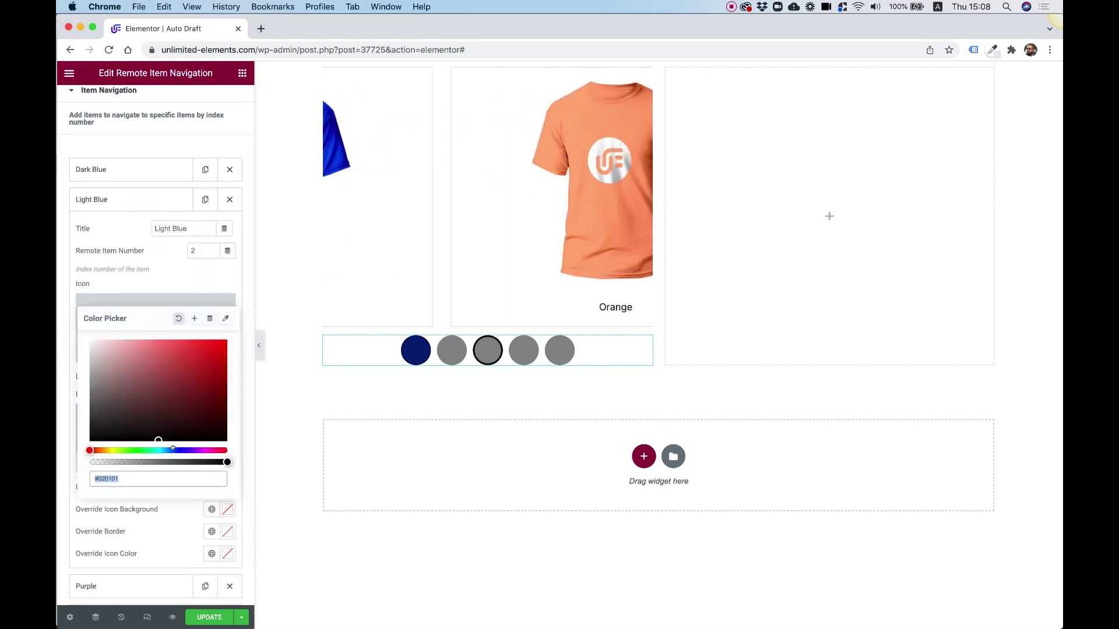
type("#010202")
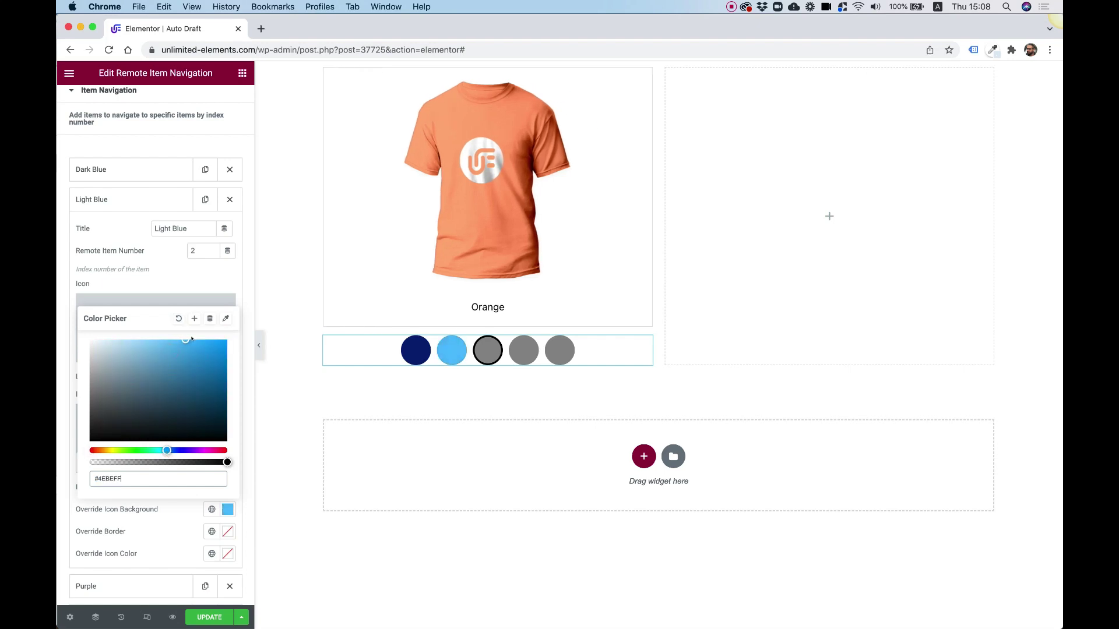
left_click(139, 204)
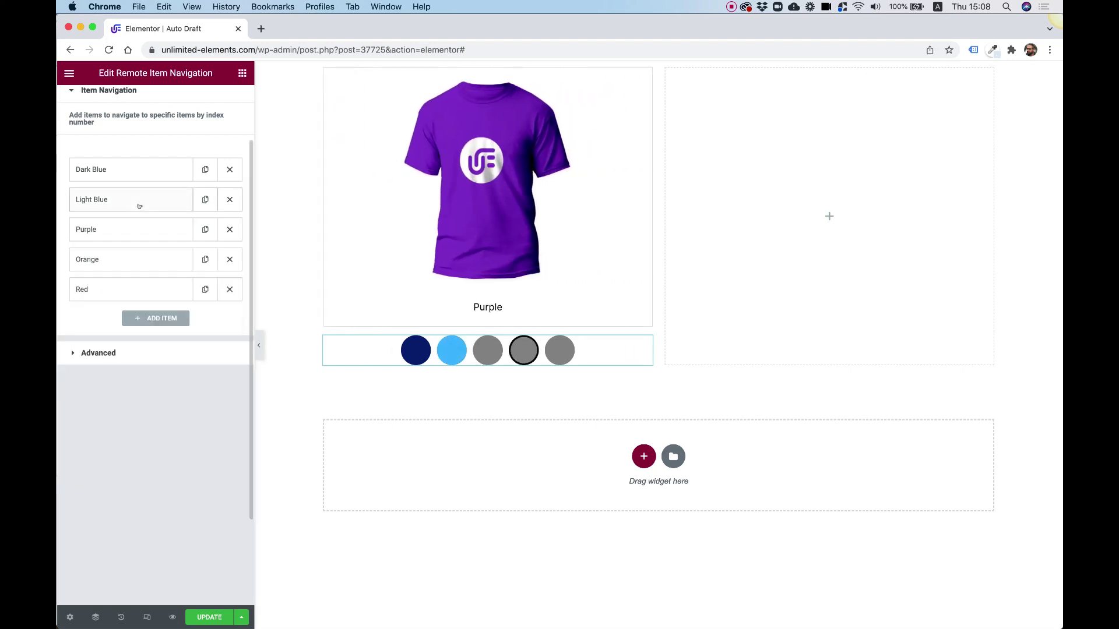
Step: Set the Purple item's dot background to a vivid purple
left_click(132, 229)
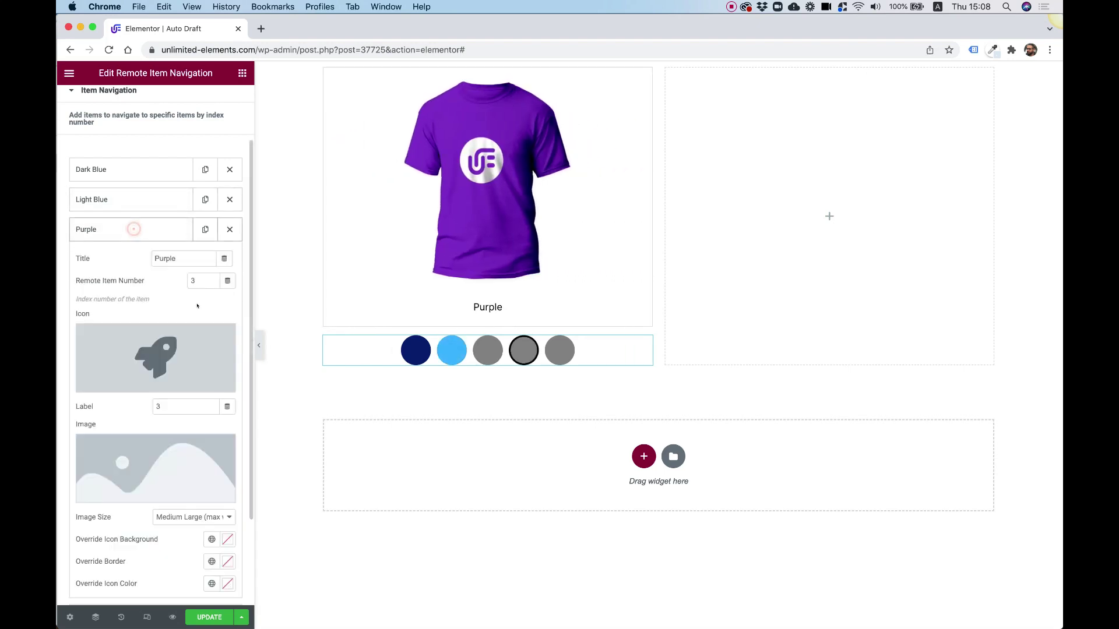
left_click(228, 539)
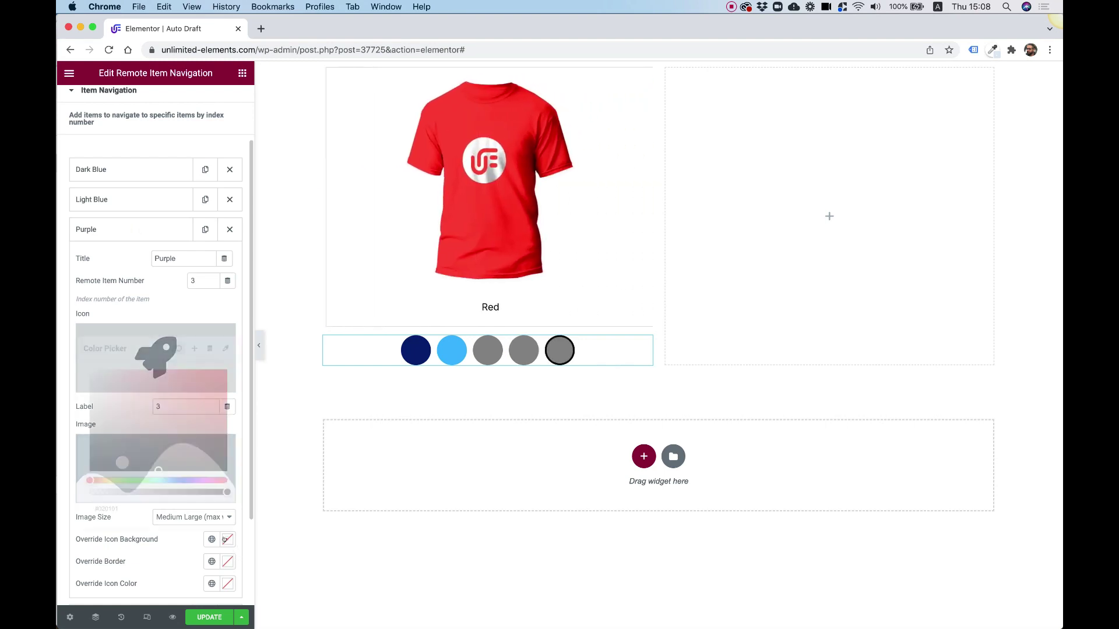
left_click(185, 480)
left_click(188, 371)
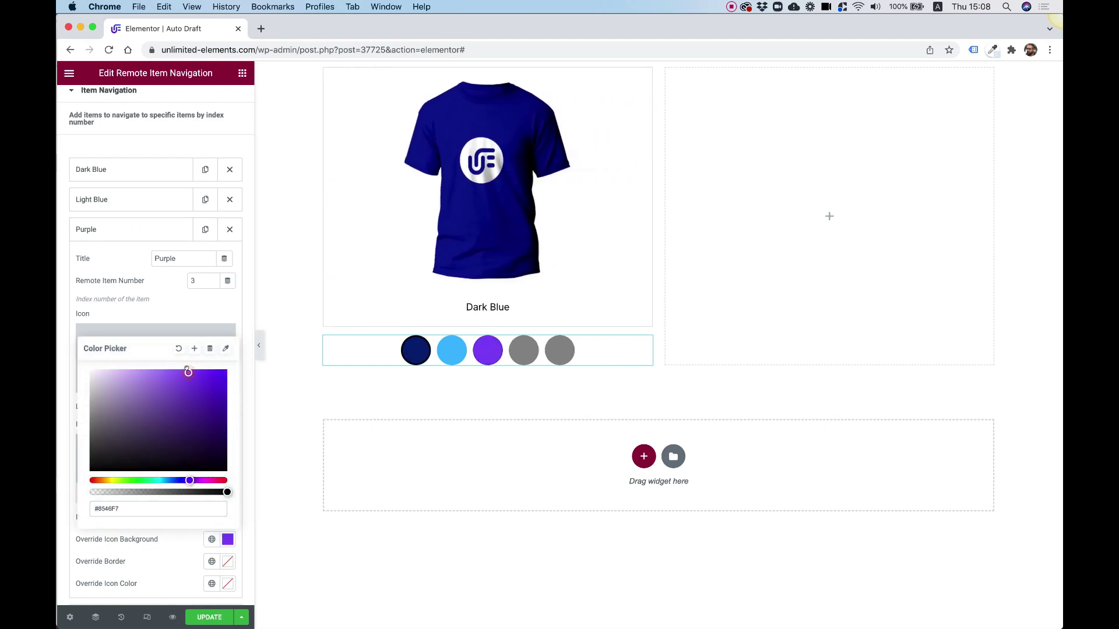
left_click(173, 331)
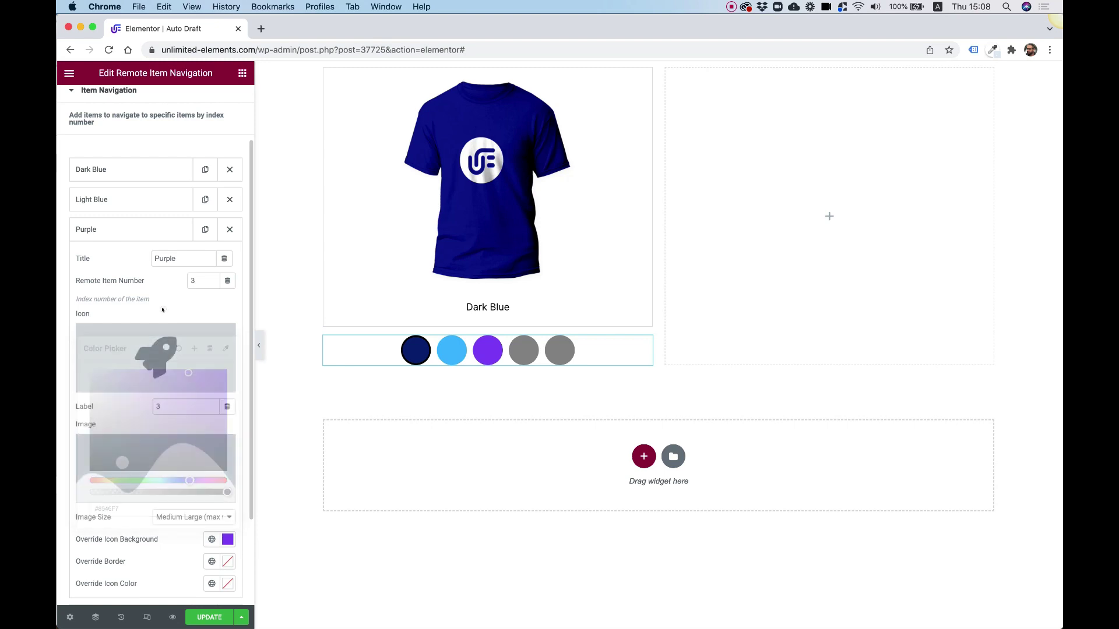
left_click(91, 233)
Step: Set the Orange item's dot background to orange
left_click(104, 259)
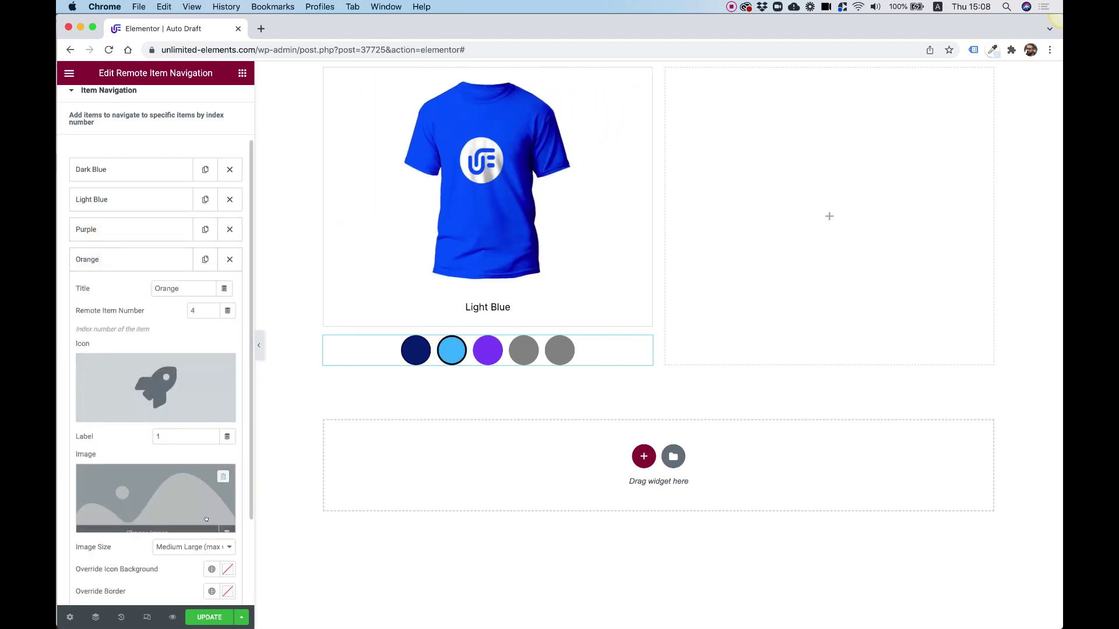
left_click(227, 570)
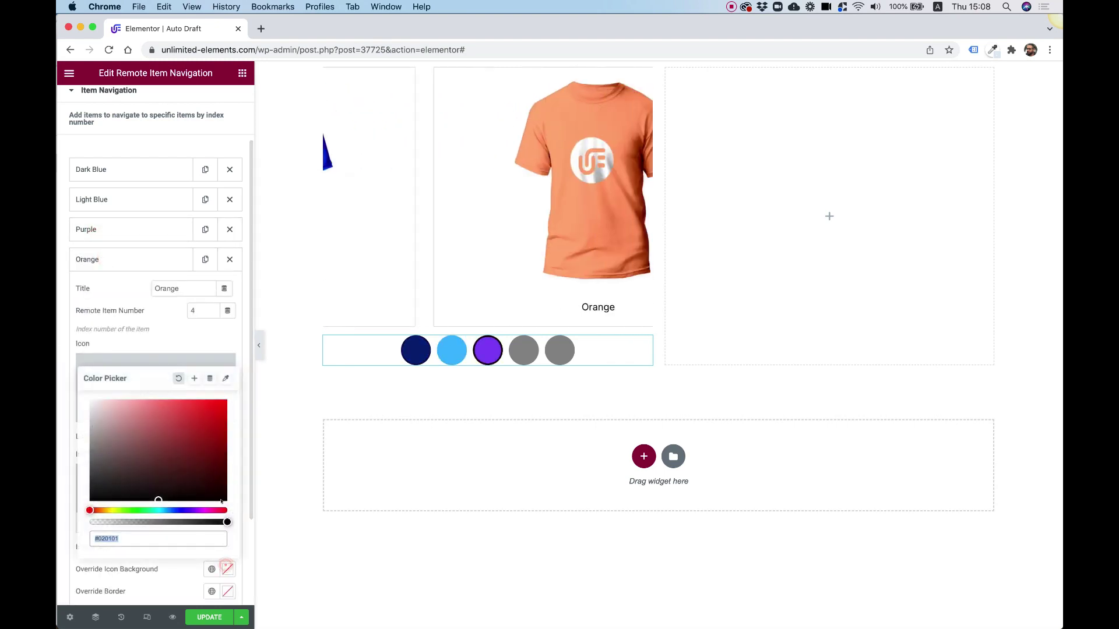
left_click(102, 511)
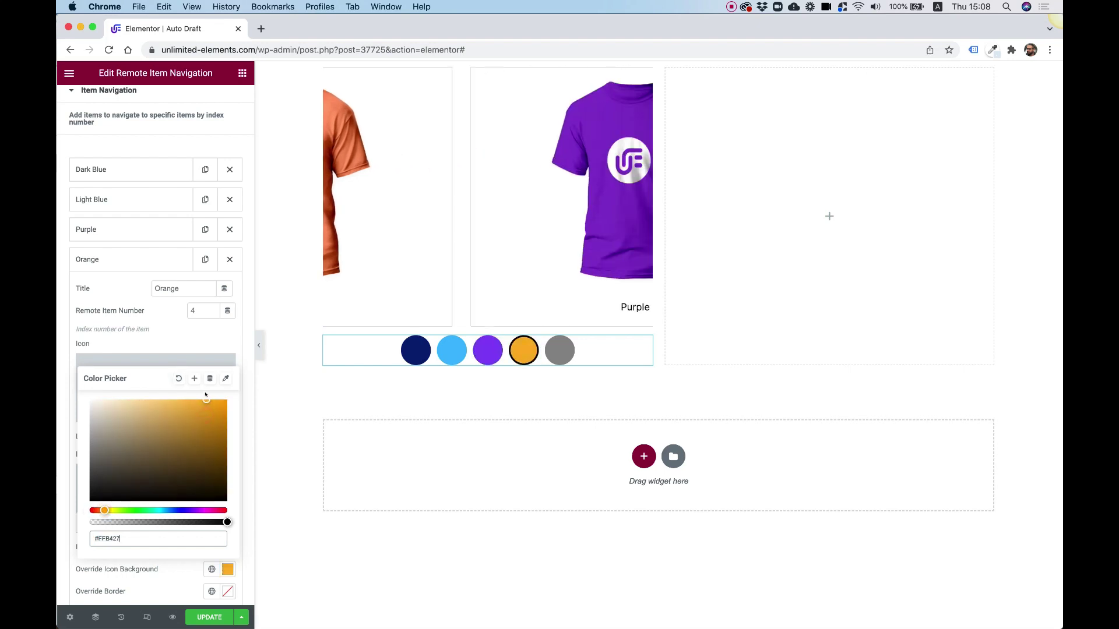
left_click(109, 250)
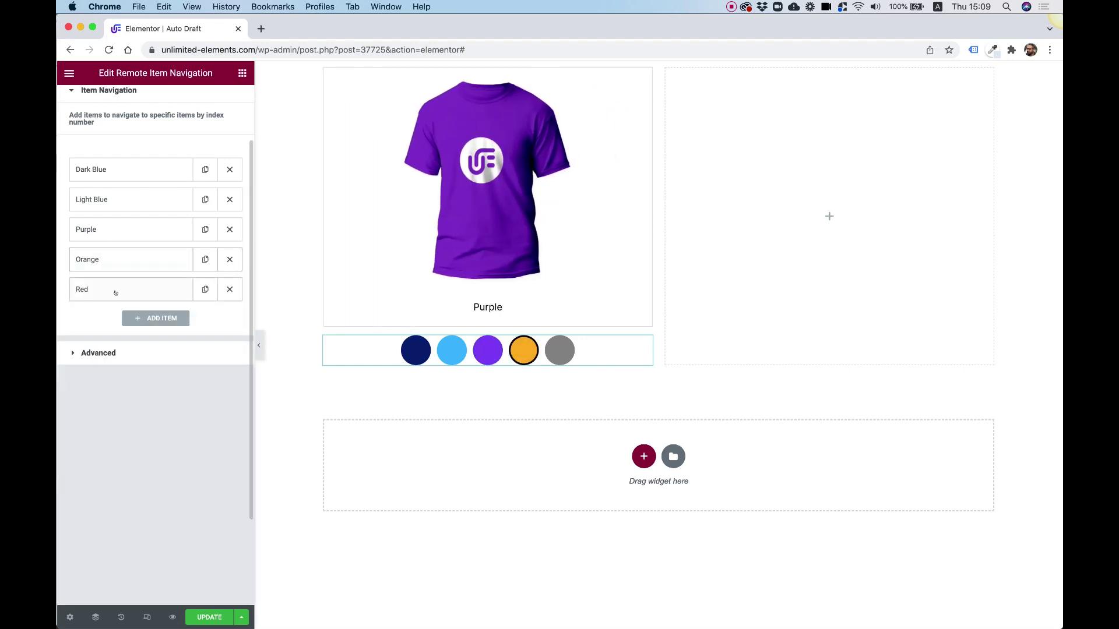
Step: Set the Red item's dot background to #FF0000
left_click(116, 292)
scroll(221, 466, "down", 3)
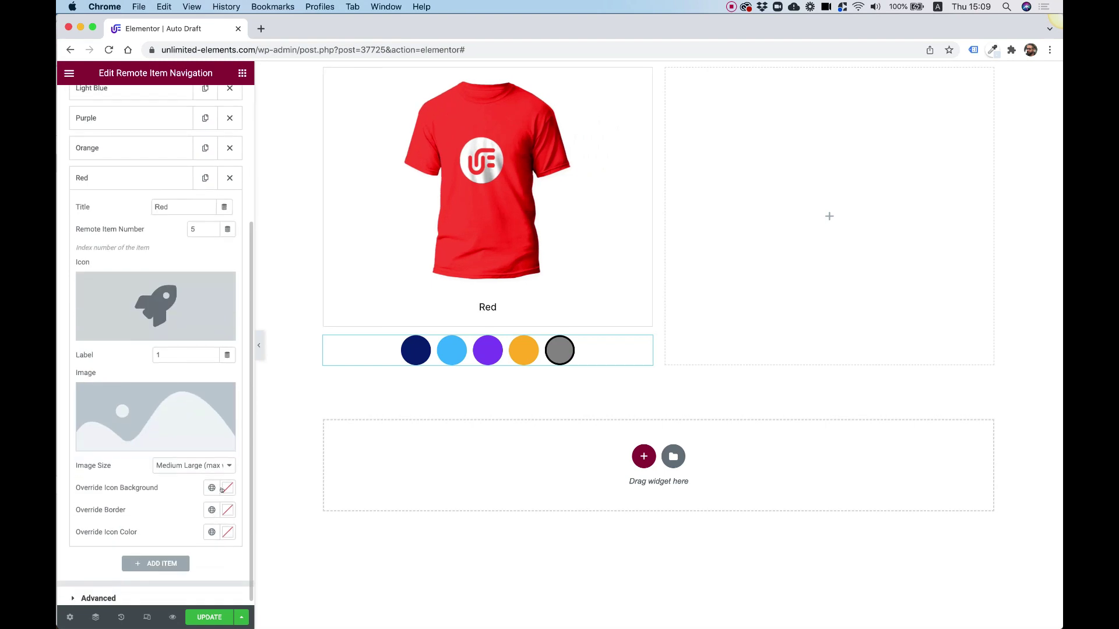
left_click(227, 488)
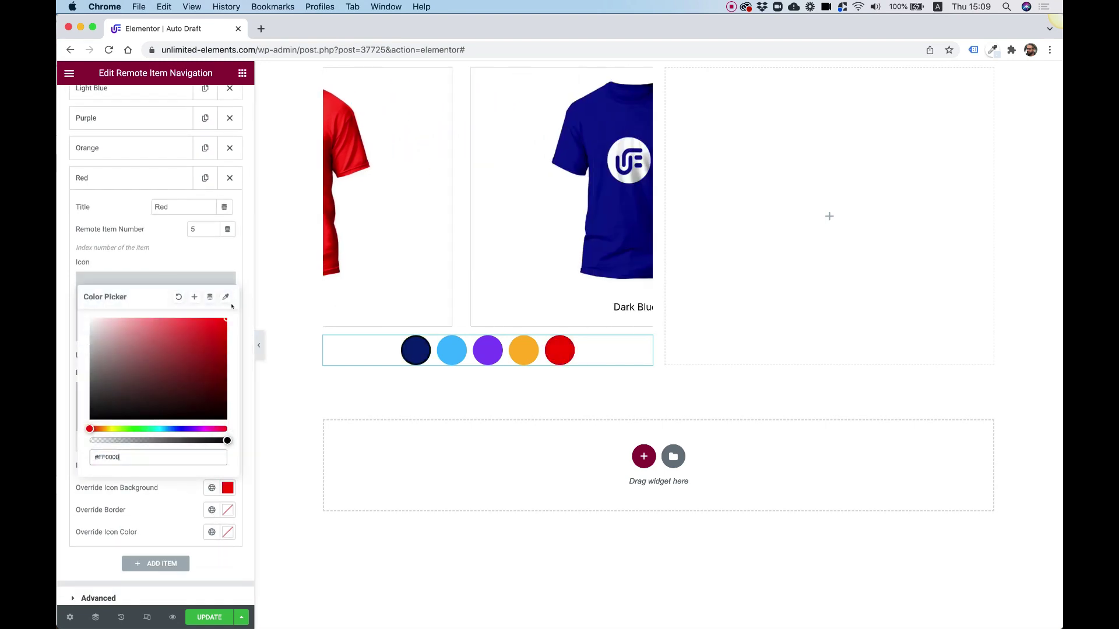
left_click(175, 245)
scroll(162, 235, "up", 4)
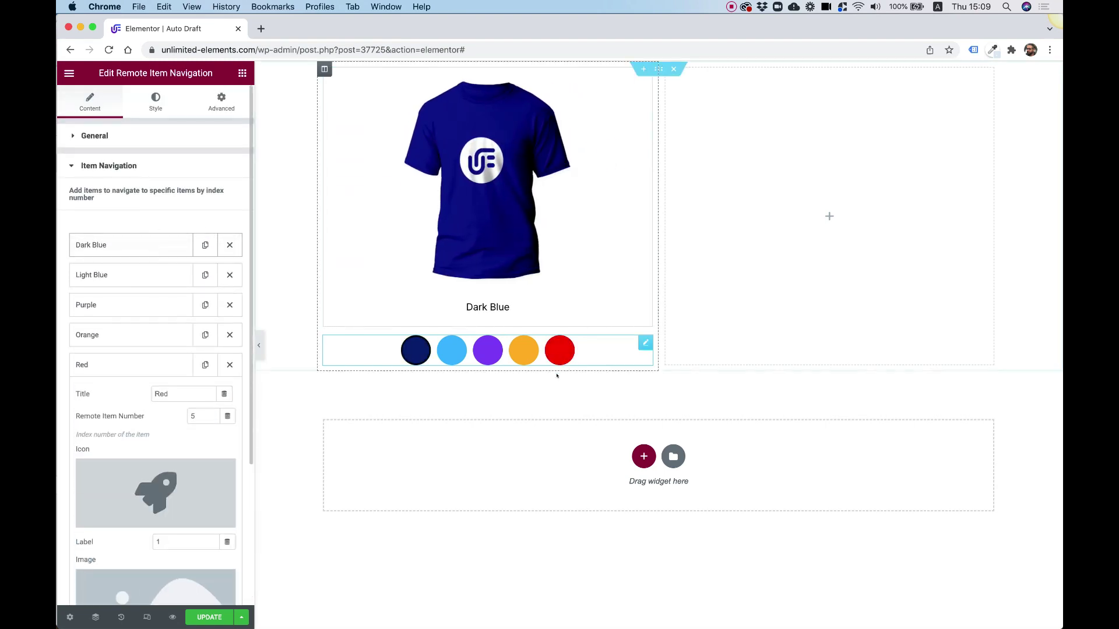
Step: Test the navigation dots and find that the orange dot shows the purple shirt
left_click(521, 357)
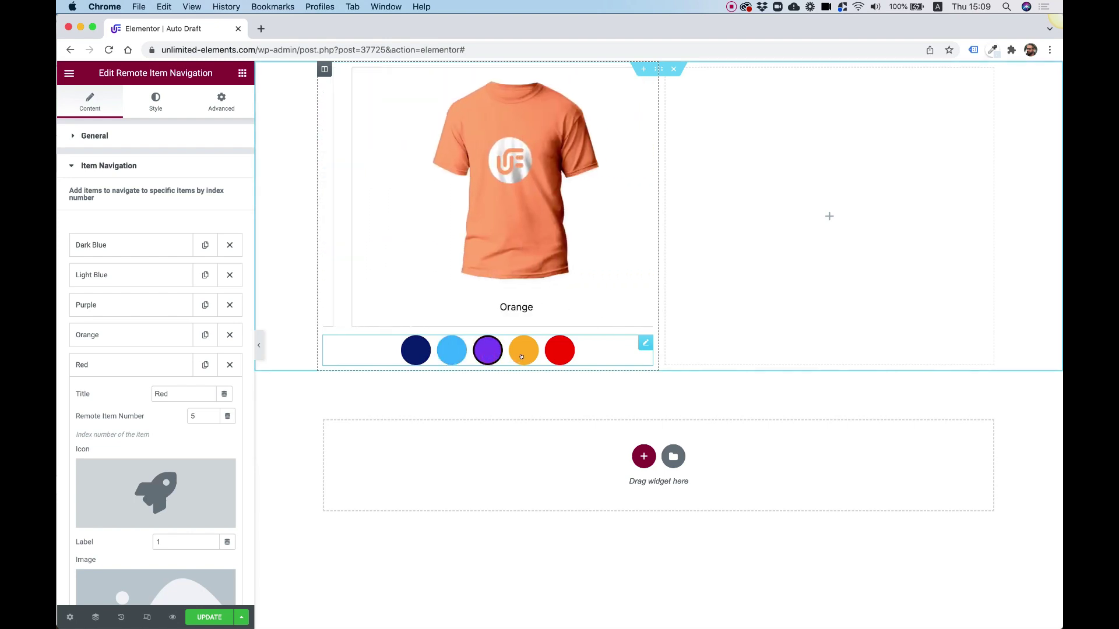
left_click(452, 354)
left_click(424, 352)
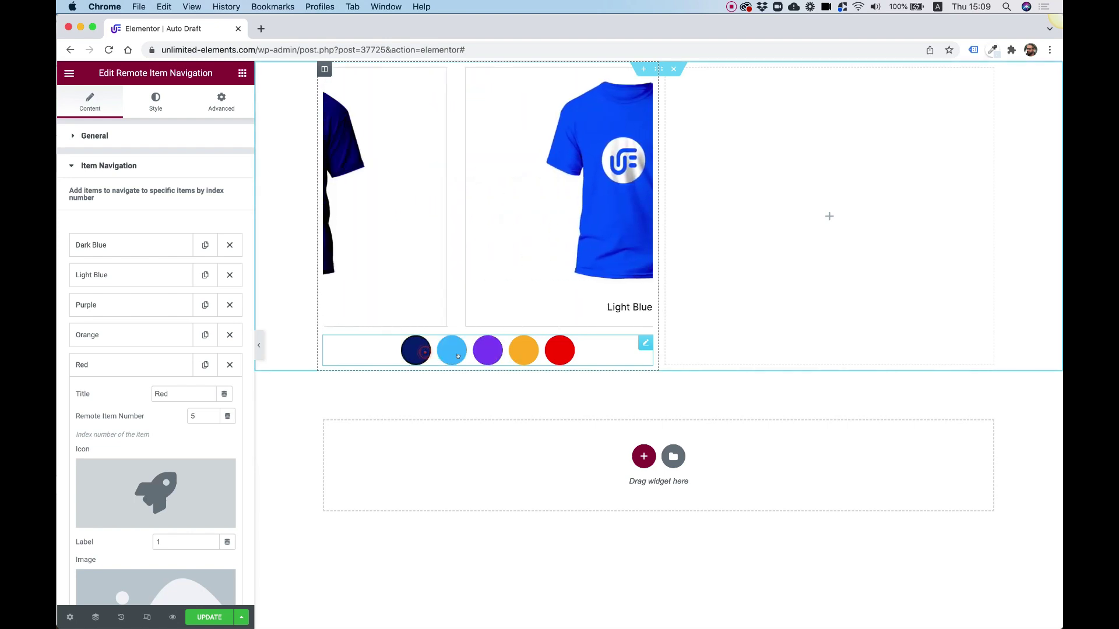
left_click(525, 354)
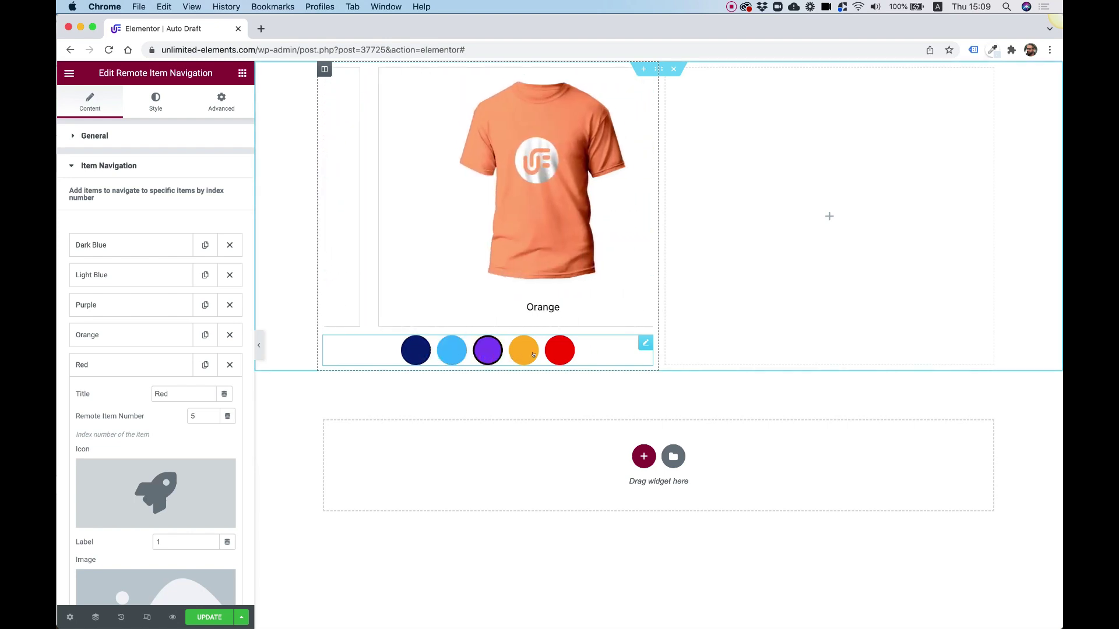
left_click(527, 353)
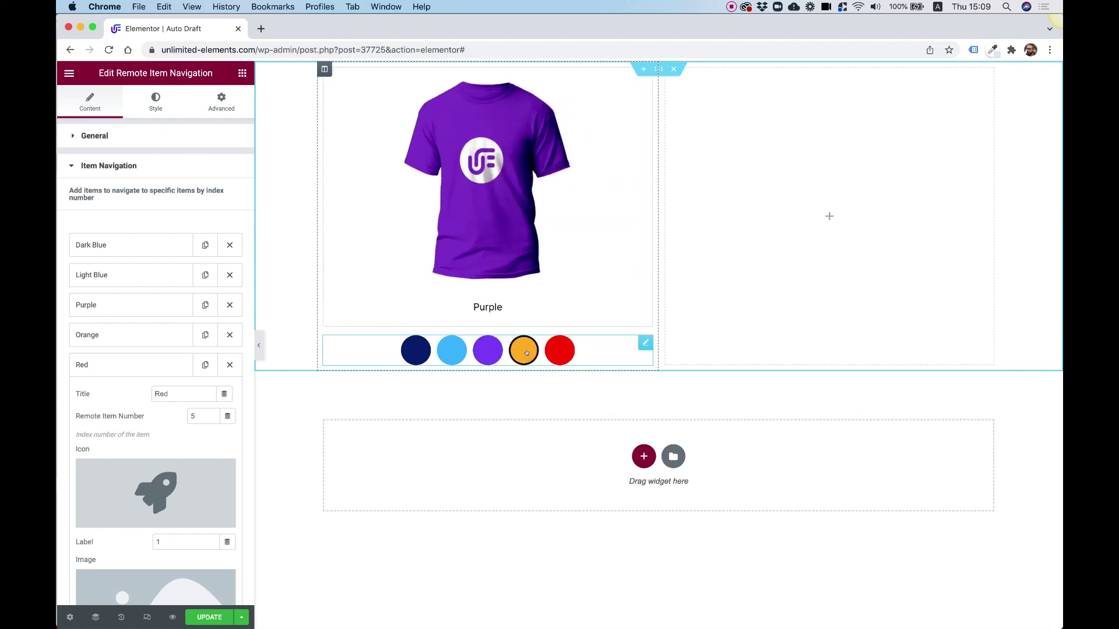
Step: Move the Orange item above Purple and set Remote Item Number 3 for Orange and 4 for Purple
left_click(100, 336)
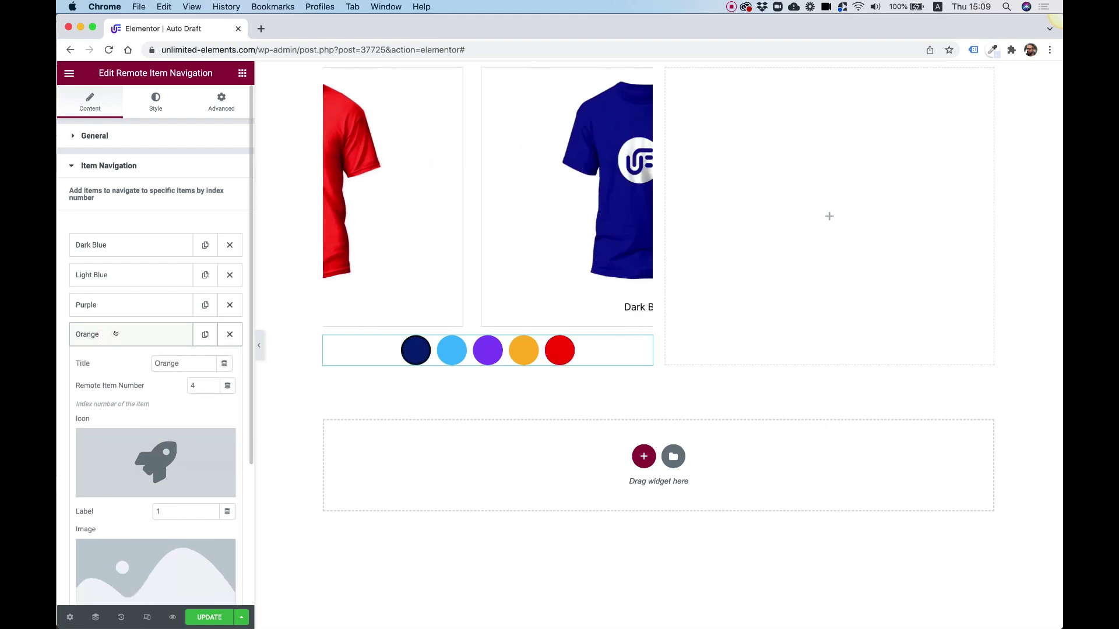
left_click_drag(112, 335, 114, 293)
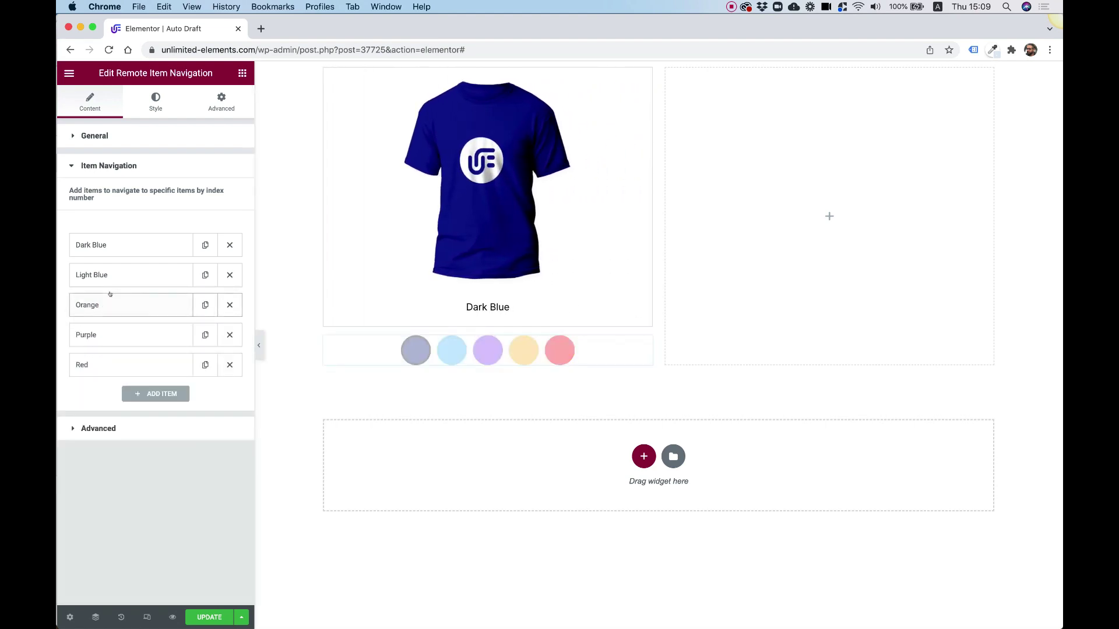
left_click(148, 304)
left_click(201, 355)
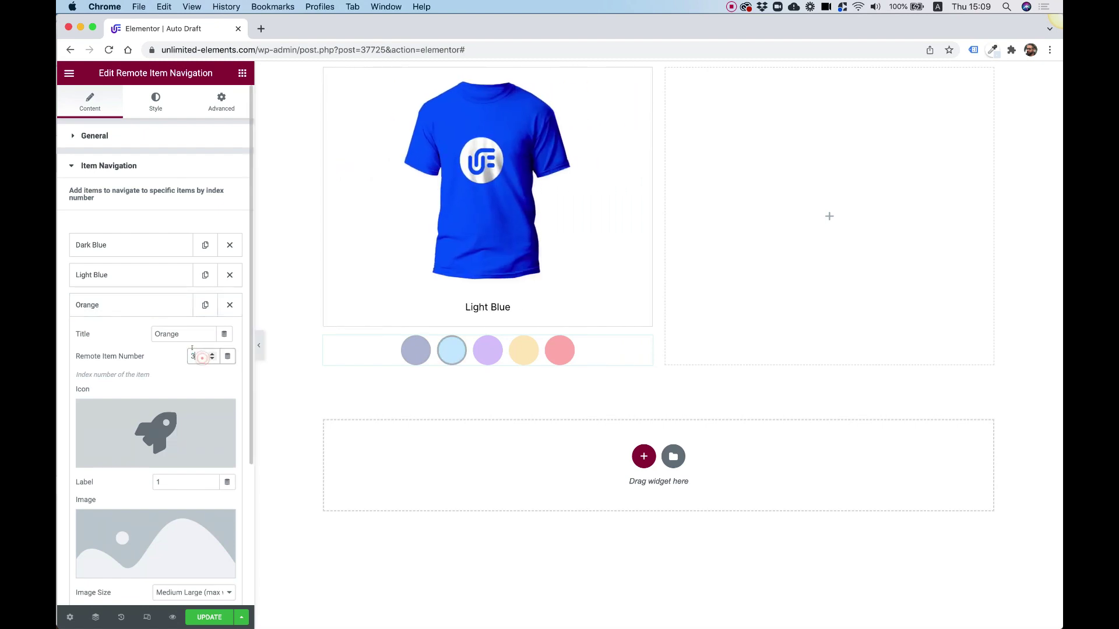
left_click(144, 304)
left_click(156, 336)
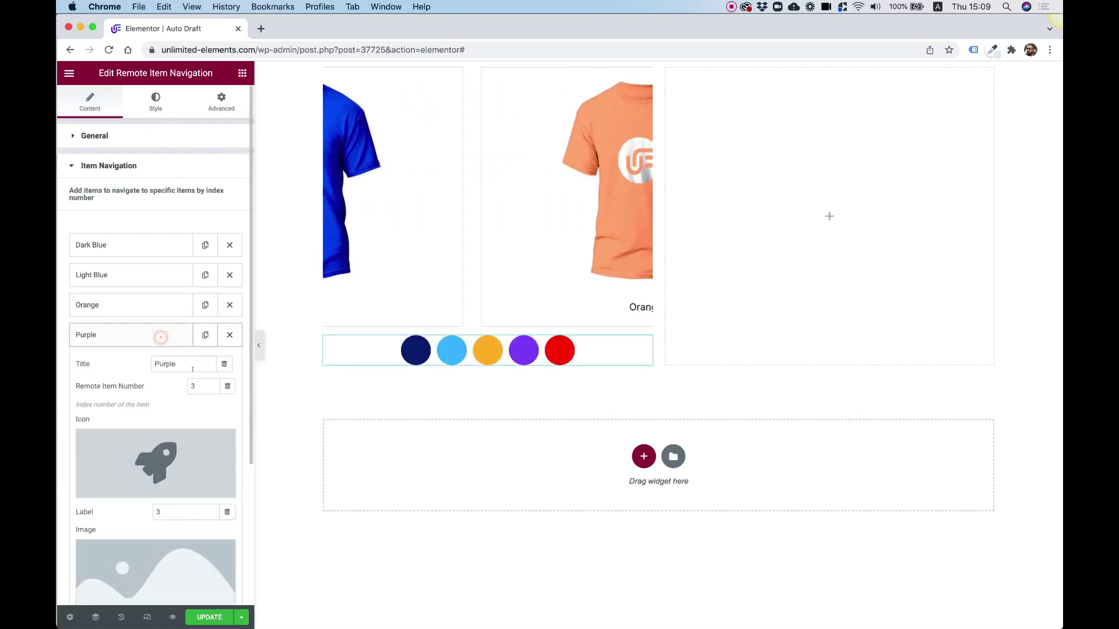
left_click(199, 385)
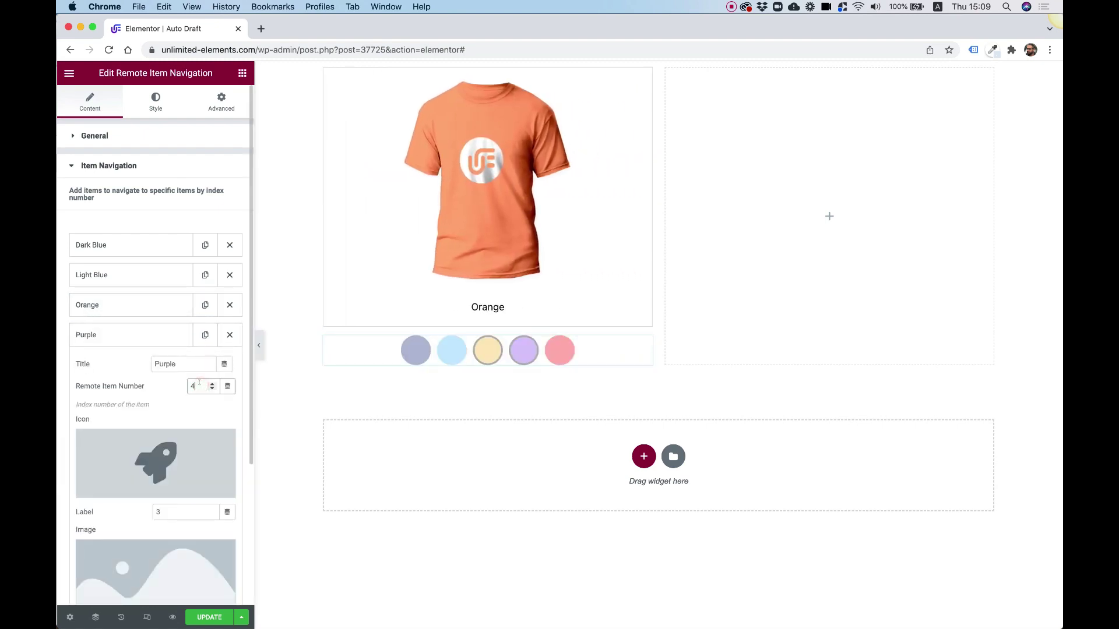
Step: Test that the orange and purple dots now show their matching shirts
left_click(523, 350)
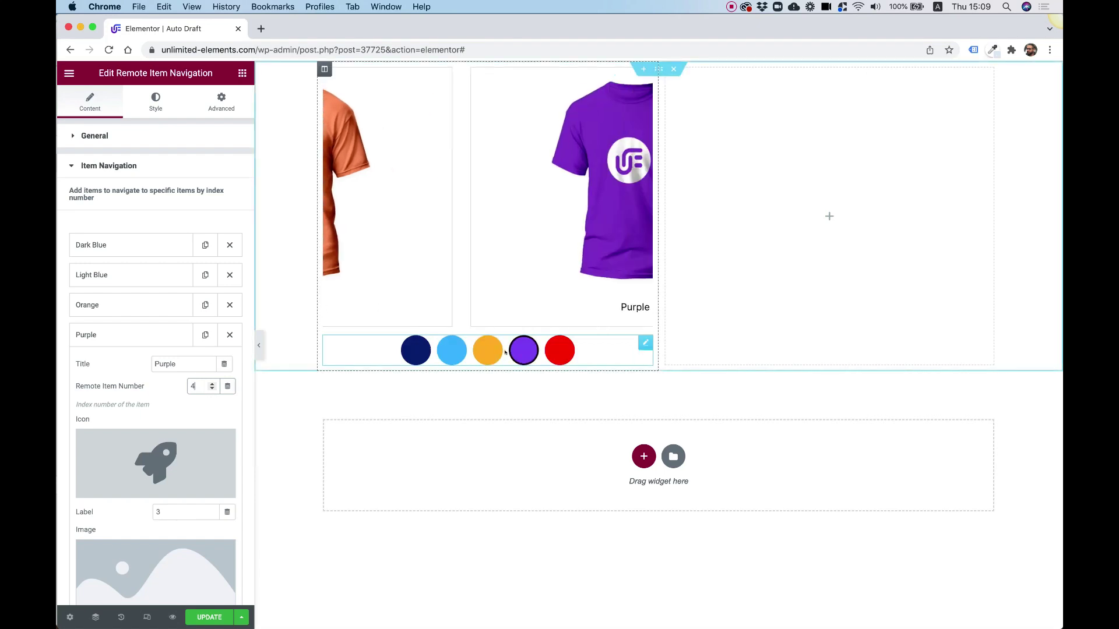
left_click(555, 354)
left_click(523, 351)
left_click(485, 355)
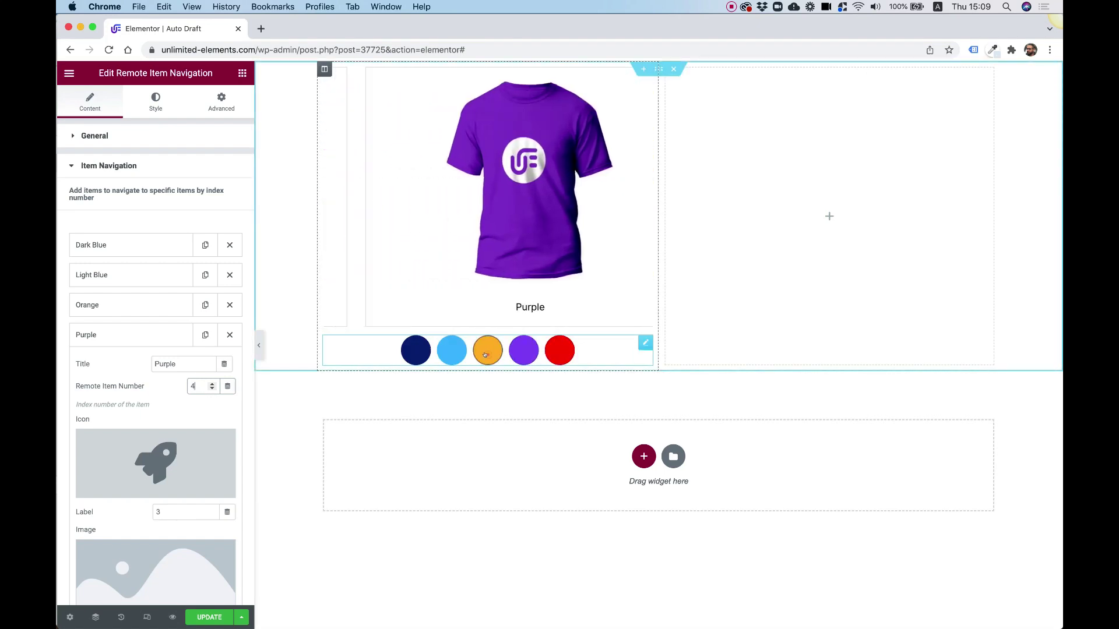
left_click(452, 351)
left_click(408, 348)
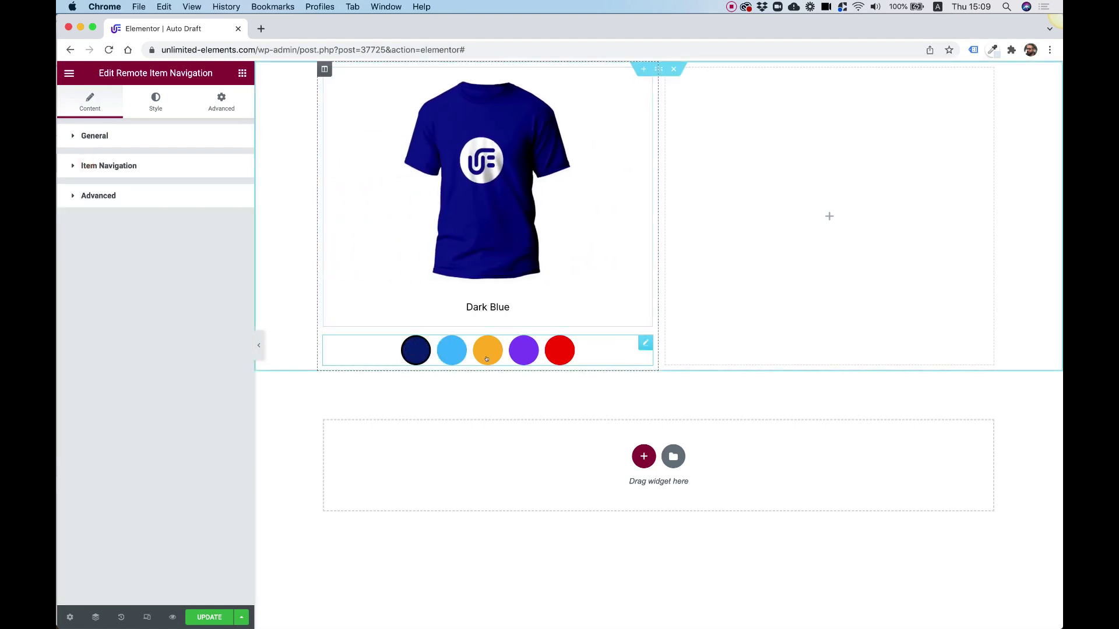
left_click(511, 351)
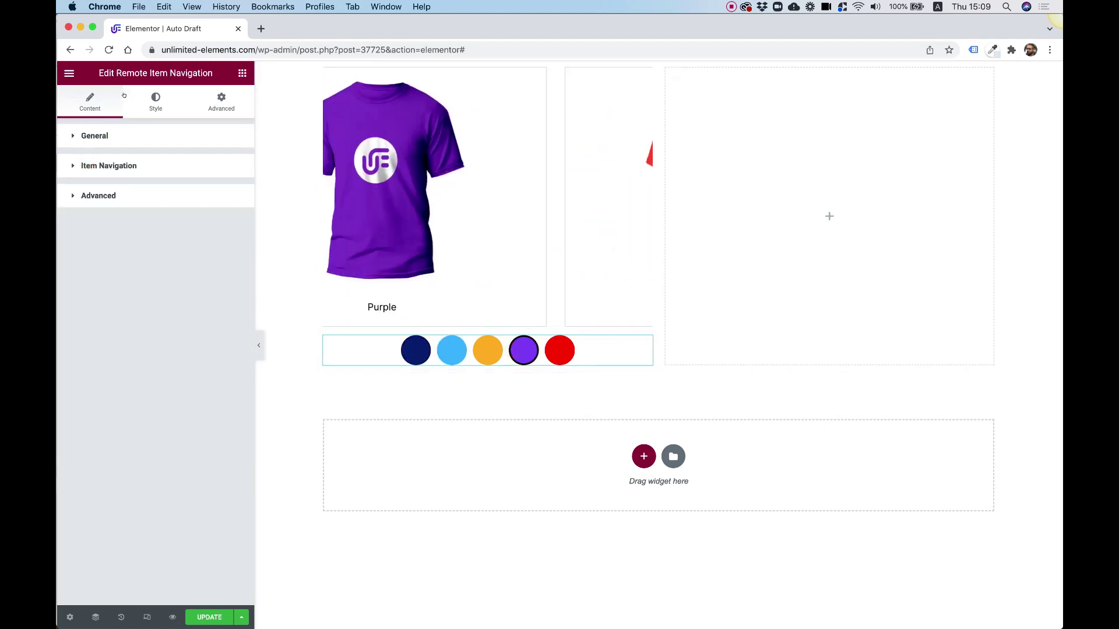
Step: Set dot width and height to 20, and the active dot to width 50, height 20
left_click(155, 98)
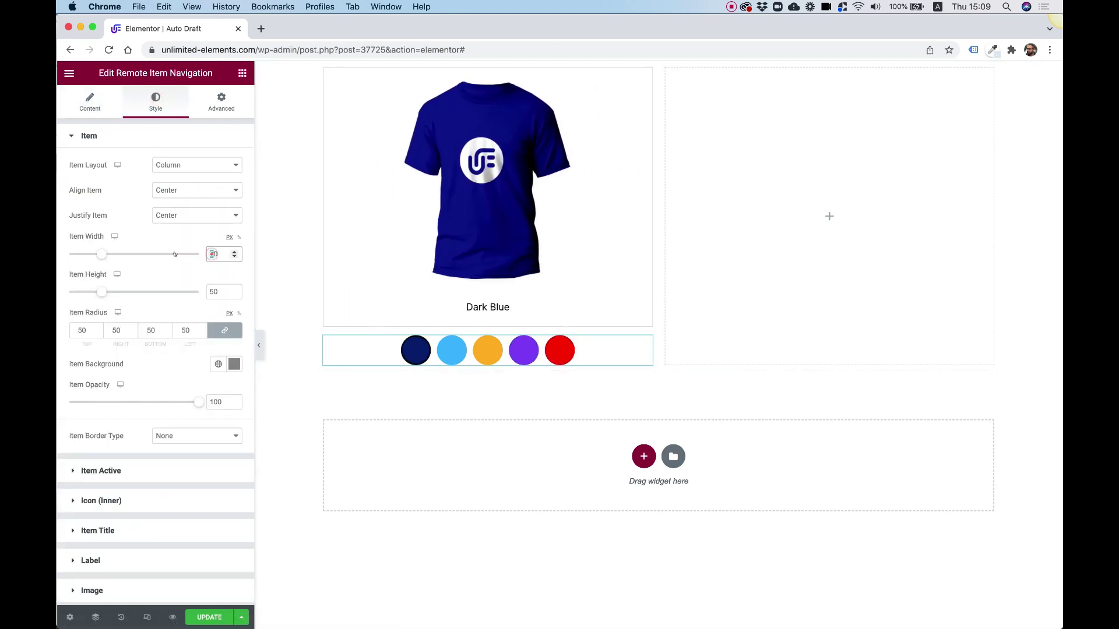
type("20")
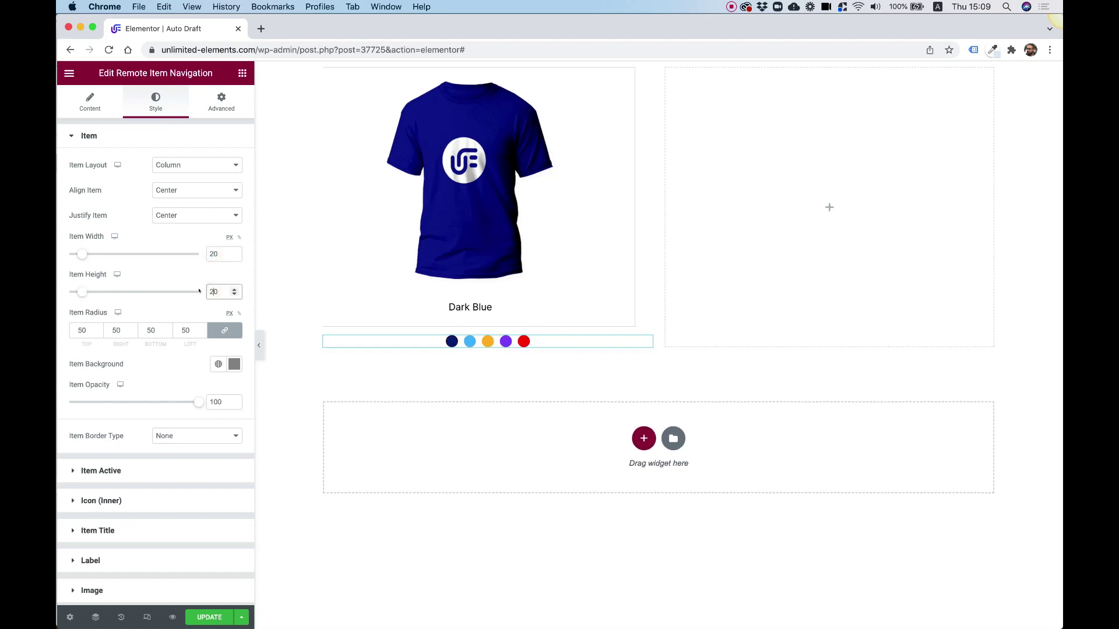
left_click(169, 470)
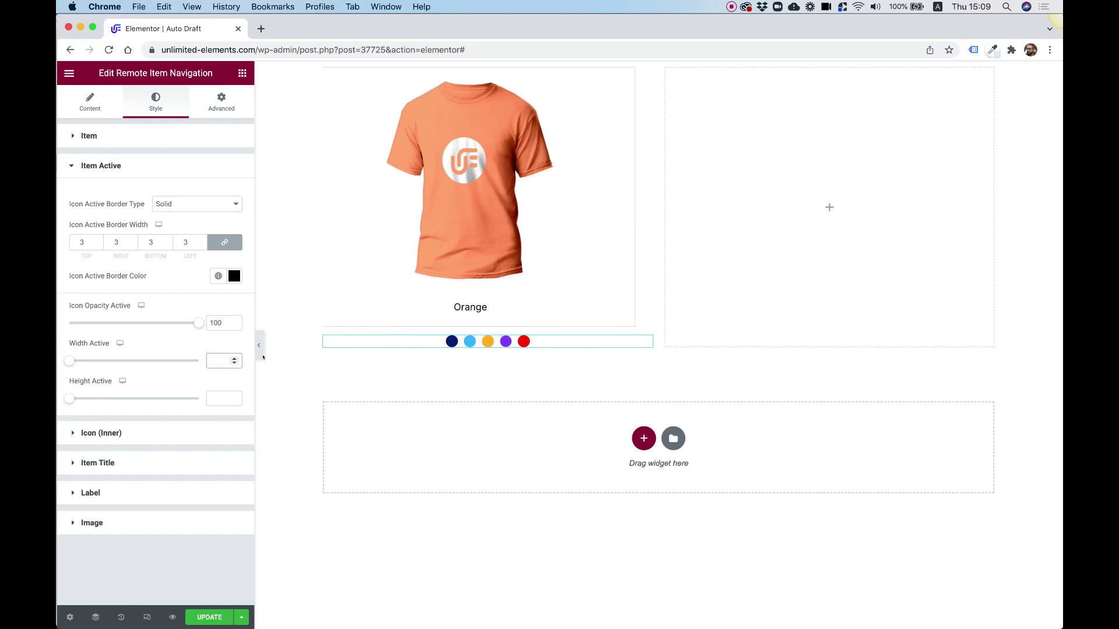
type("0")
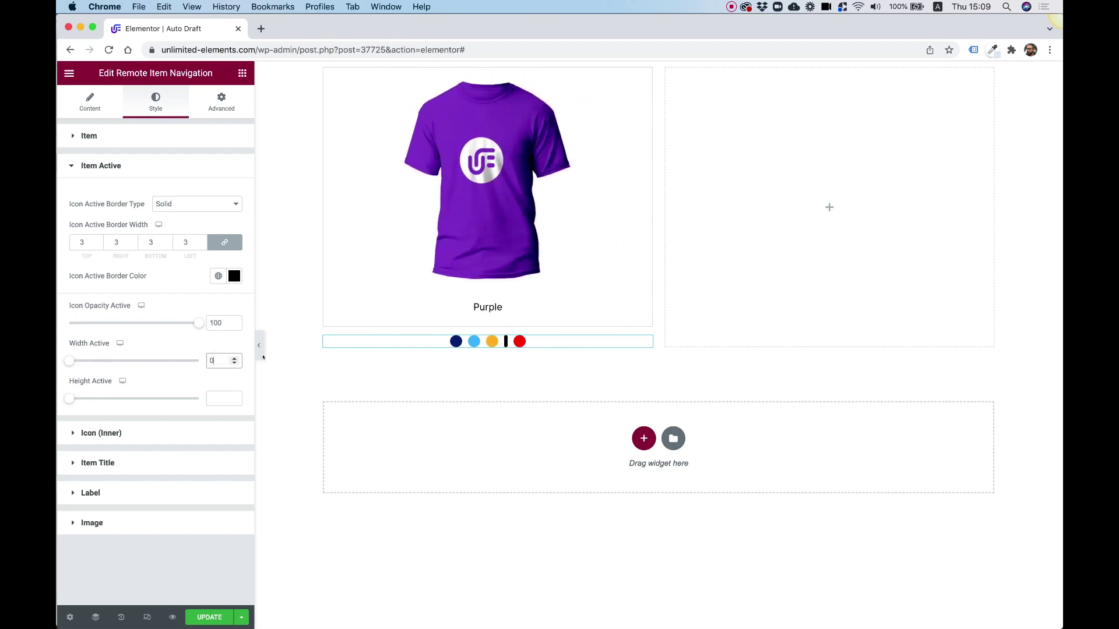
type("0")
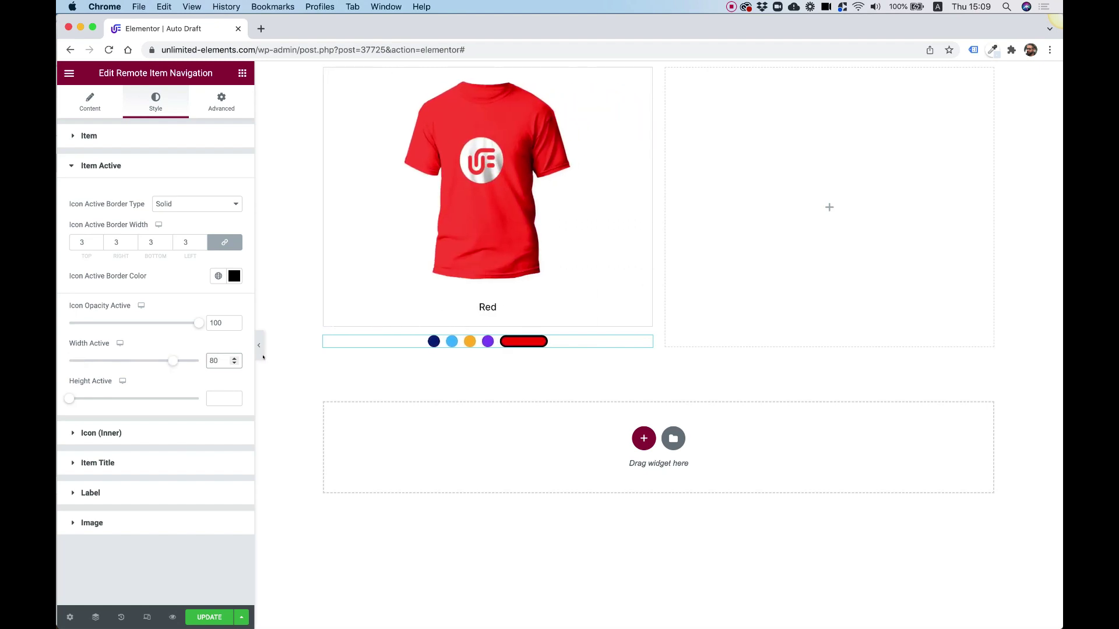
type("20")
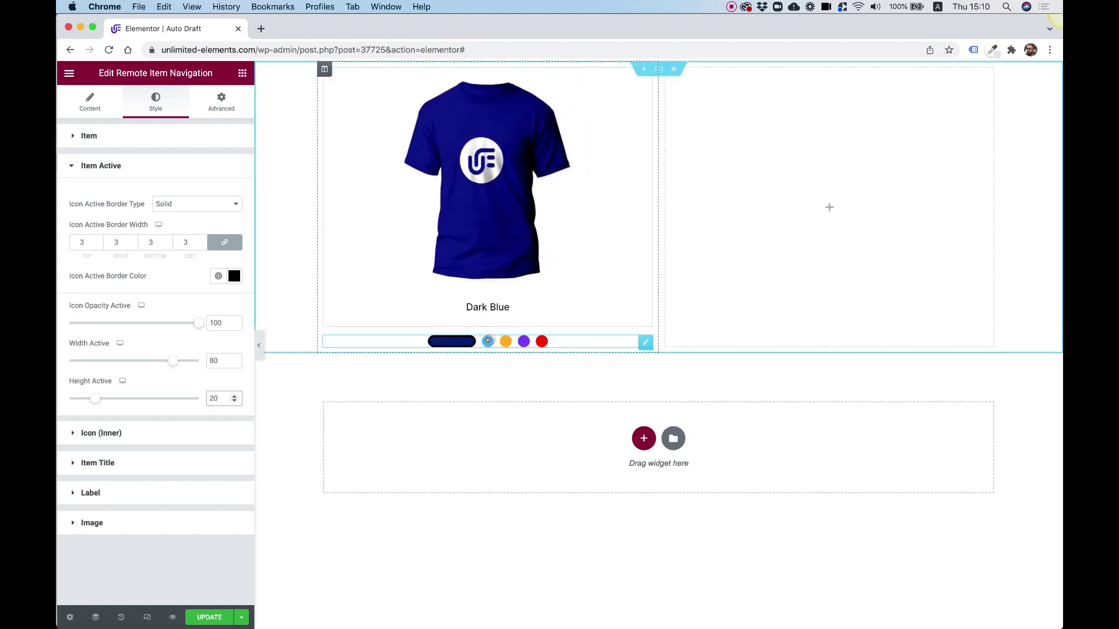
left_click(211, 360)
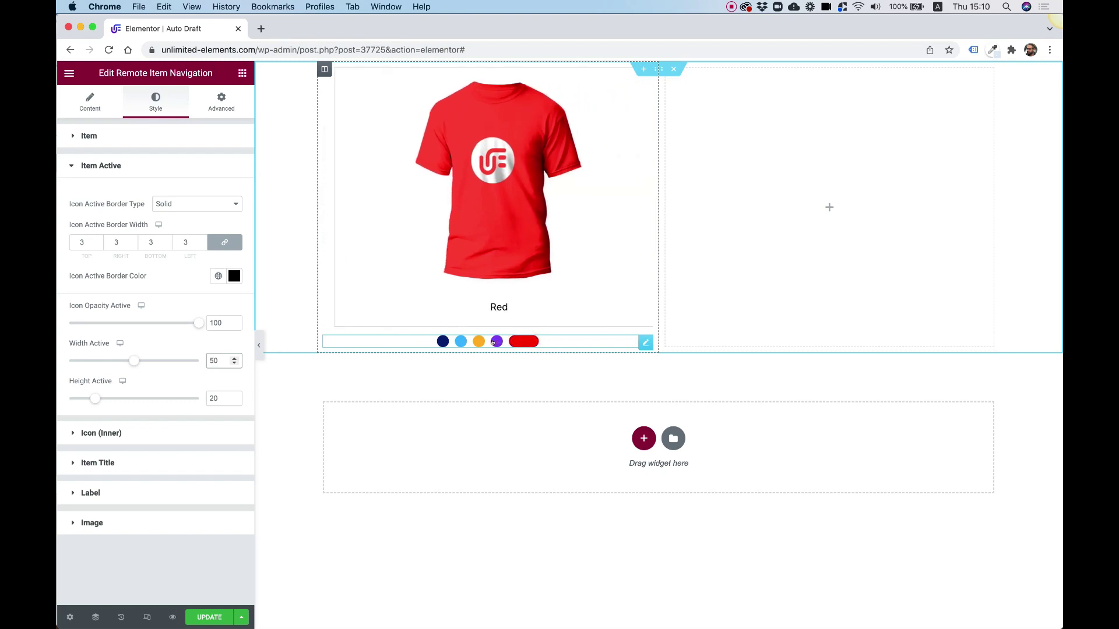
Step: Test the resized dots by stepping back through the shirts to dark blue
left_click(497, 342)
left_click(478, 341)
left_click(460, 341)
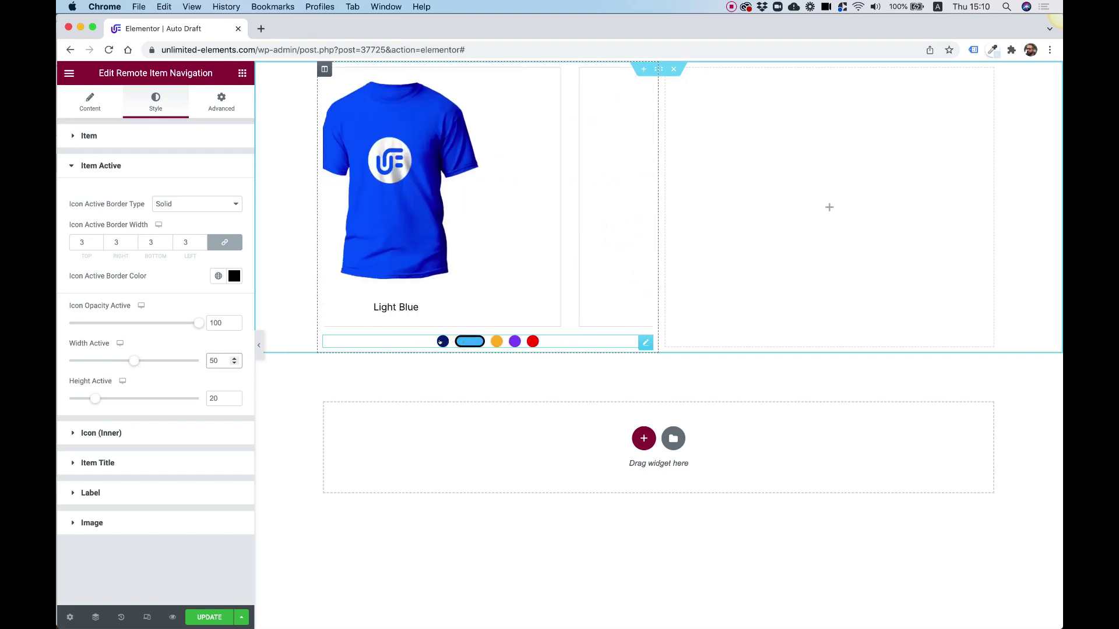
left_click(441, 342)
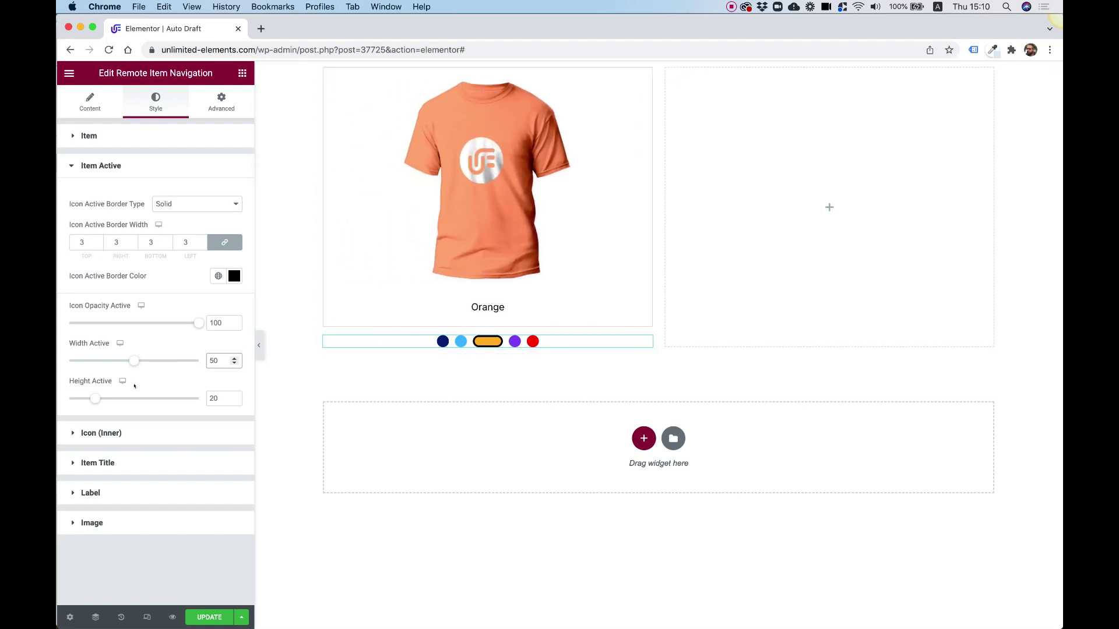
Step: Check the Dark Blue navigation item's background colour in the content settings
left_click(90, 102)
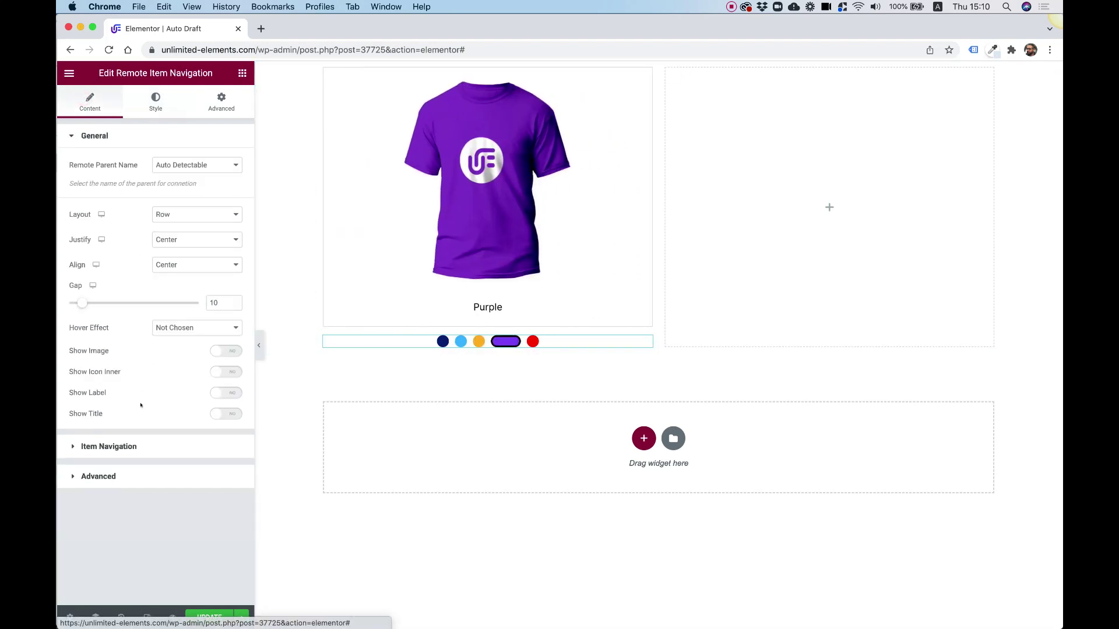
left_click(118, 446)
left_click(134, 249)
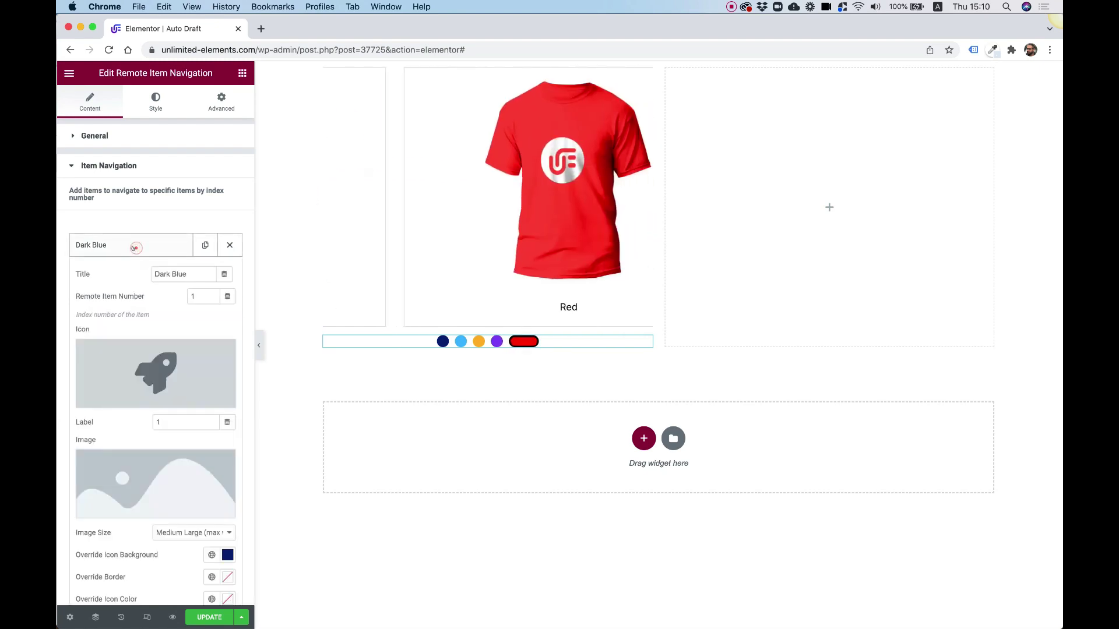
left_click(227, 555)
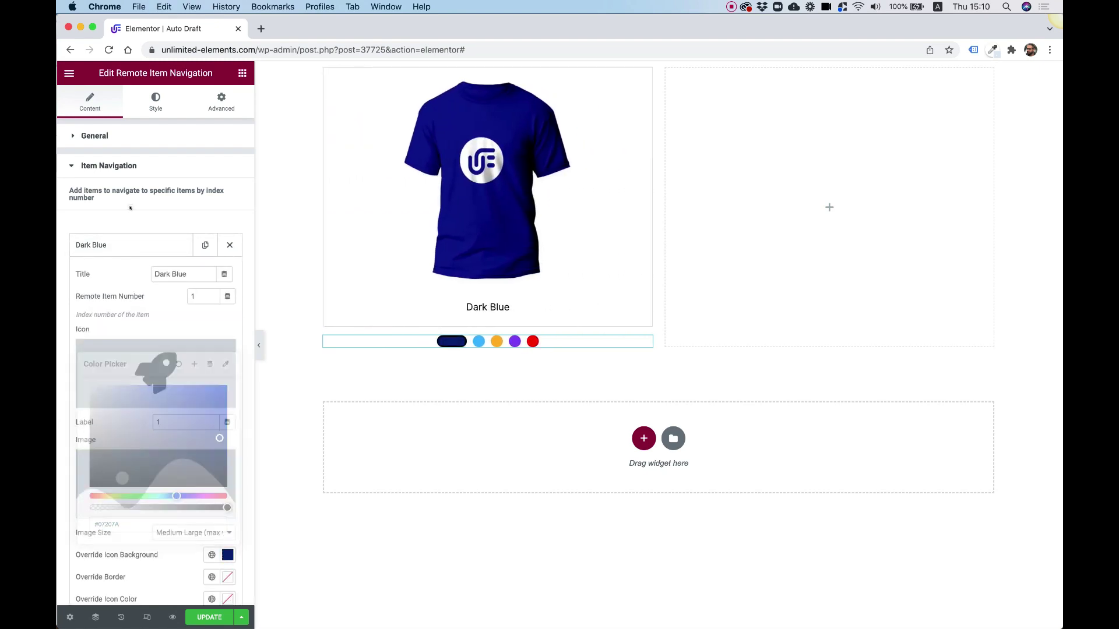
Step: Set the section's Unlimited Background to a Background Slider synced with the carousel
left_click(657, 70)
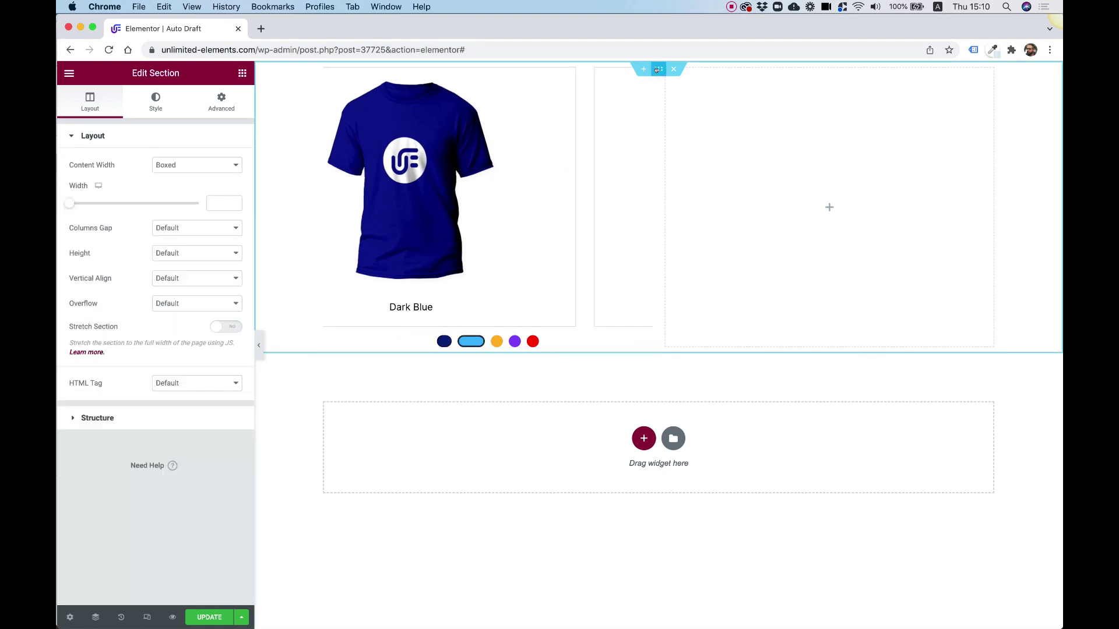
left_click(151, 101)
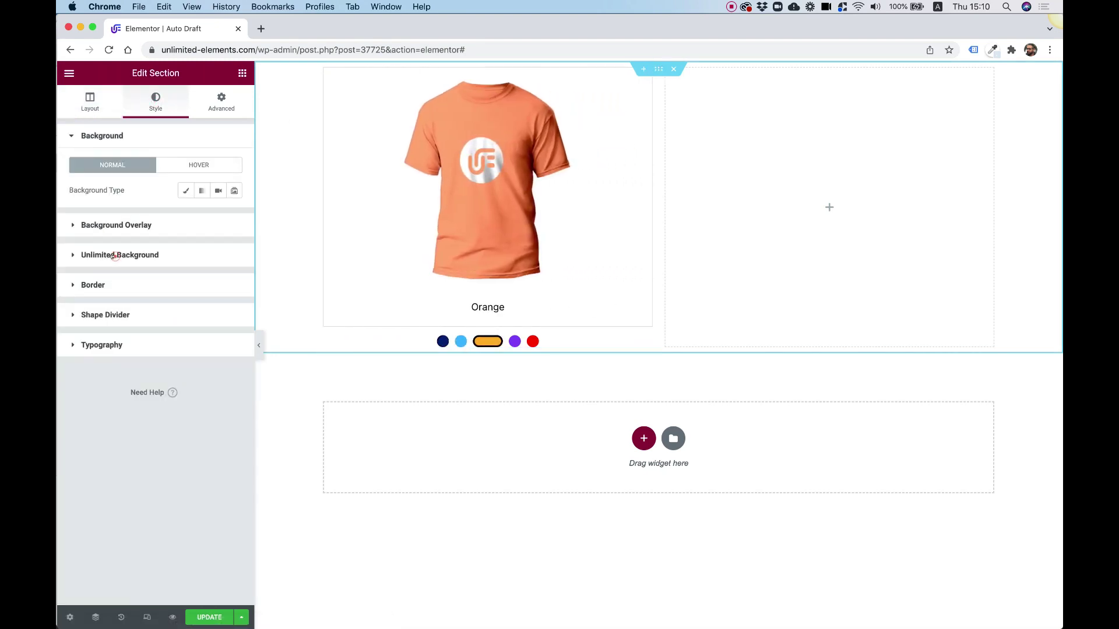
left_click(112, 255)
left_click(197, 226)
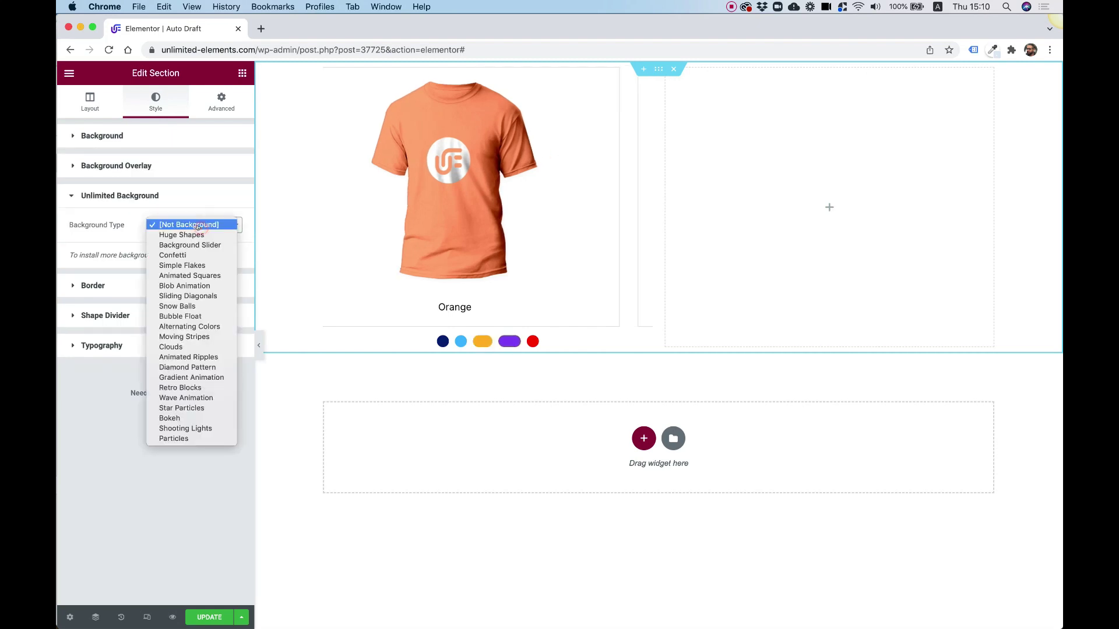
left_click(198, 244)
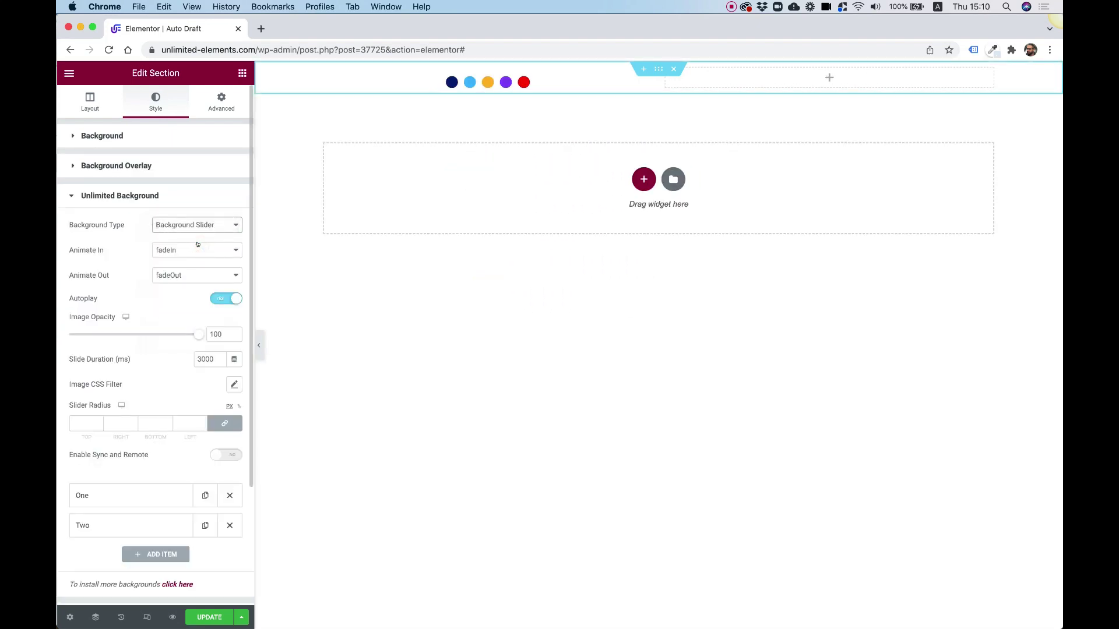
left_click(219, 450)
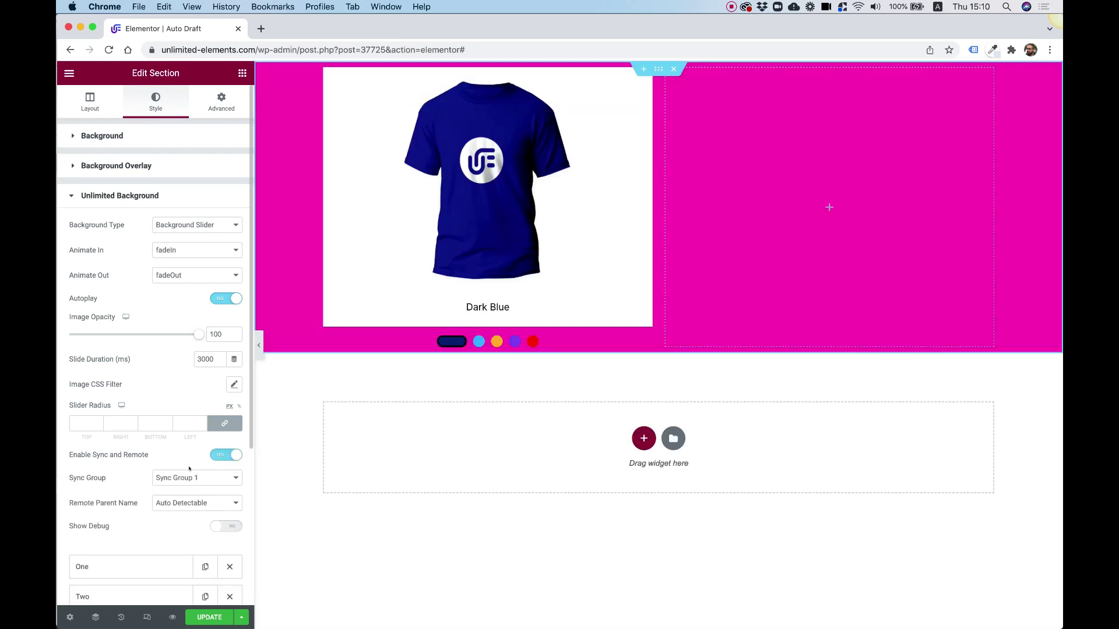
Step: Give the first background item a navy colour and rename it 'Dark Blue'
scroll(163, 452, "down", 5)
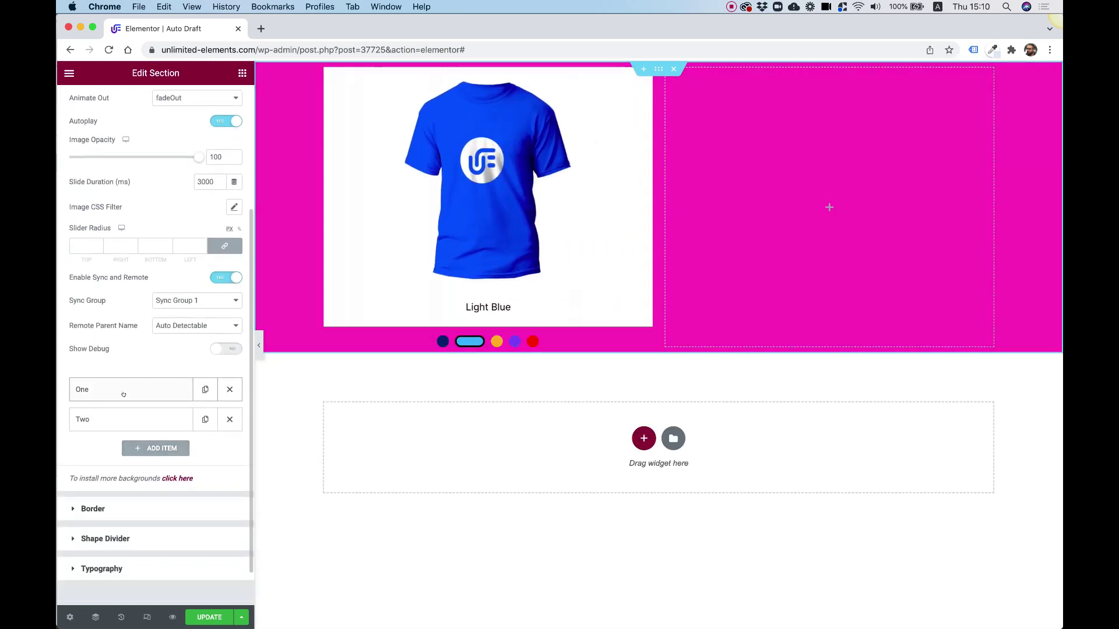
left_click(124, 395)
left_click(228, 441)
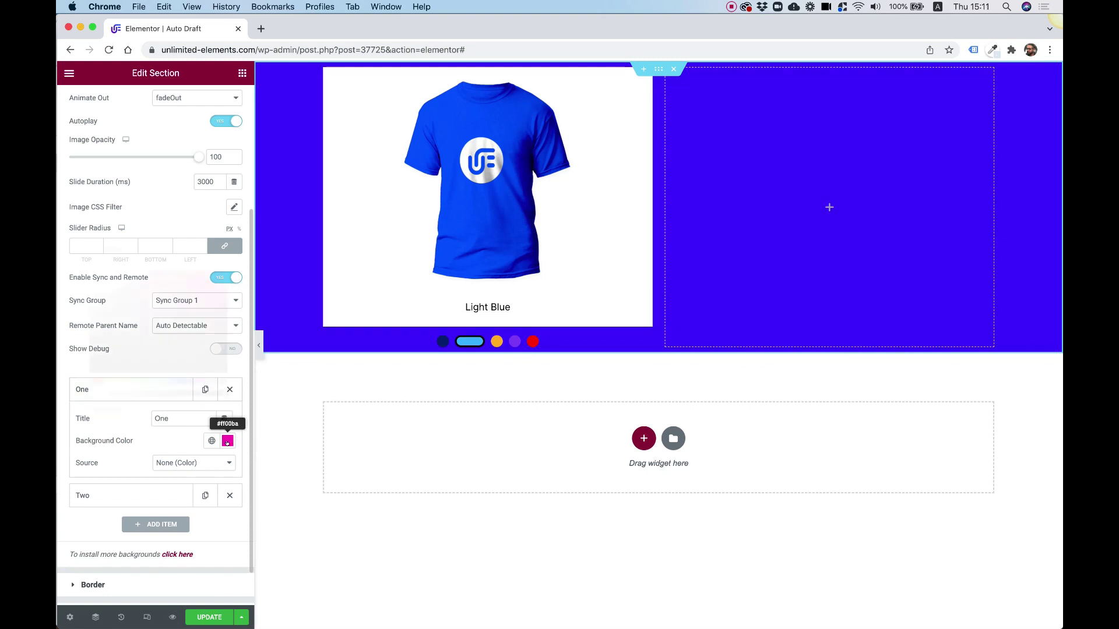
key("ctrl+v")
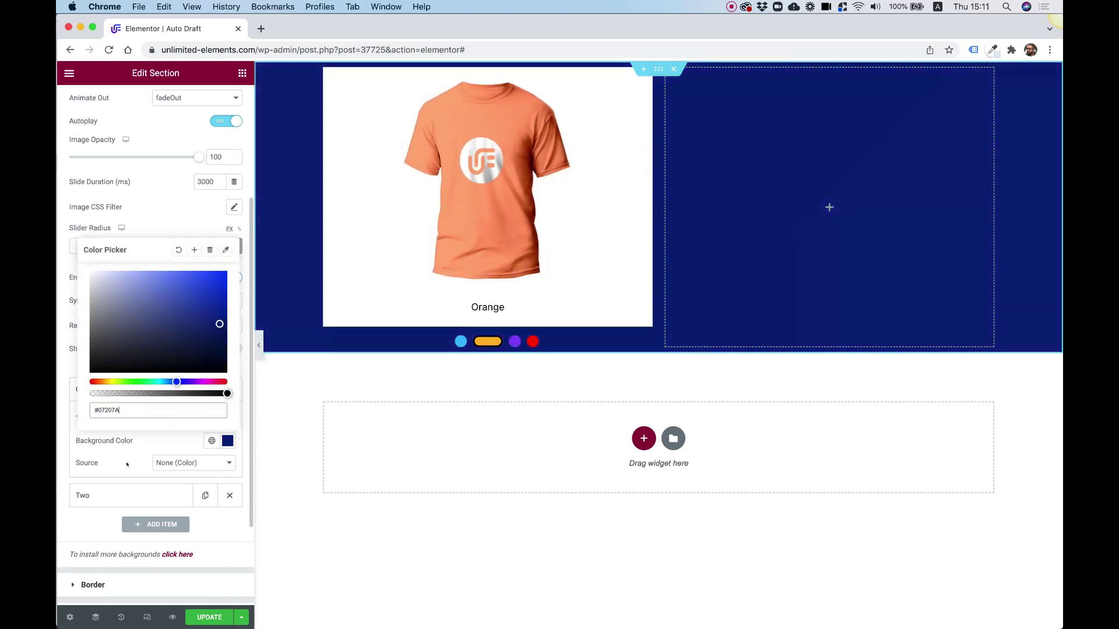
left_click(128, 463)
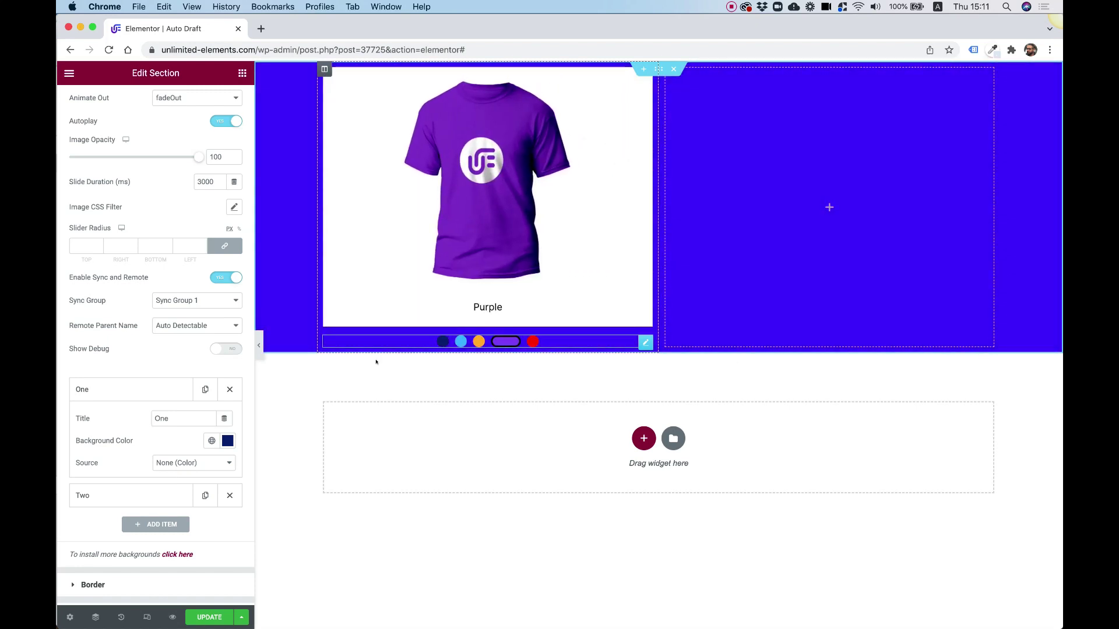
double_click(168, 409)
type("Dark ")
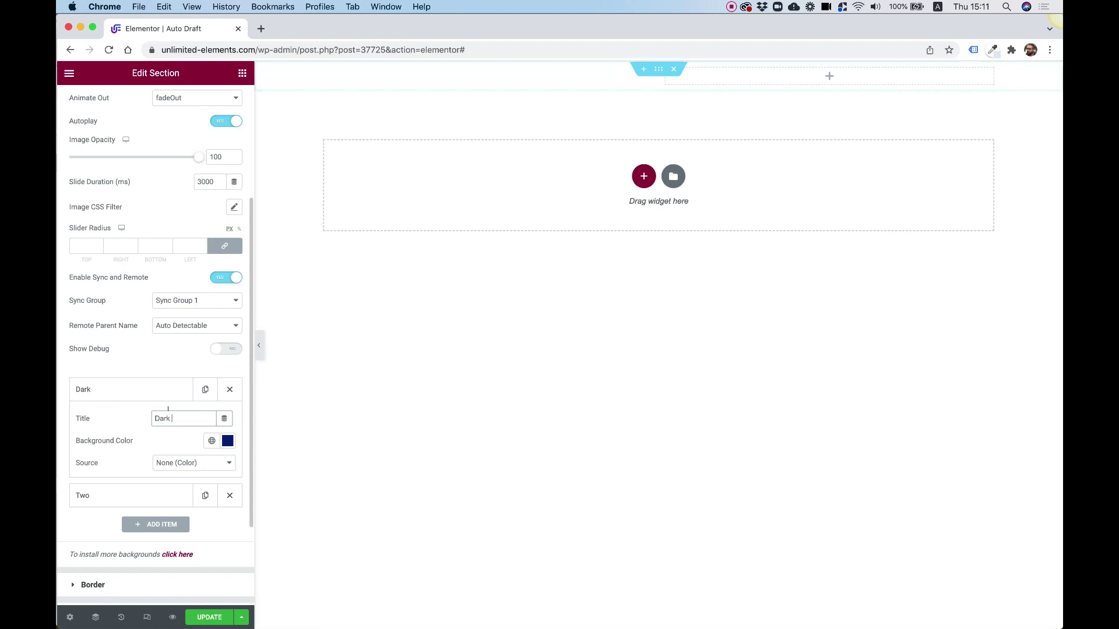
type("Blue")
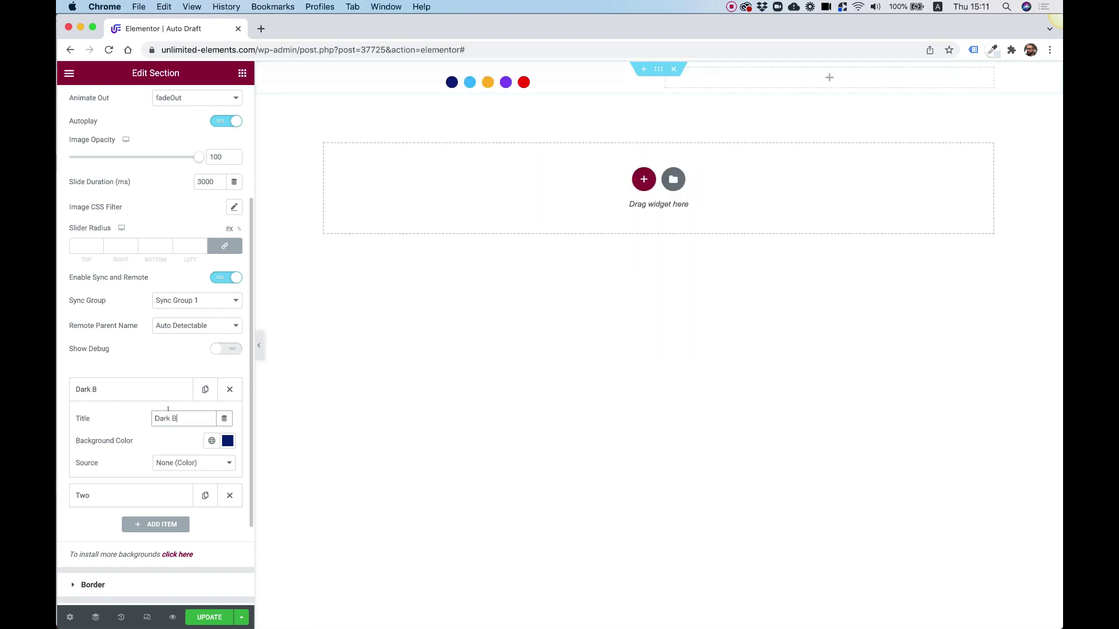
Step: Rename the second item 'Light Blue' and duplicate it into an 'Orange' item
left_click(106, 496)
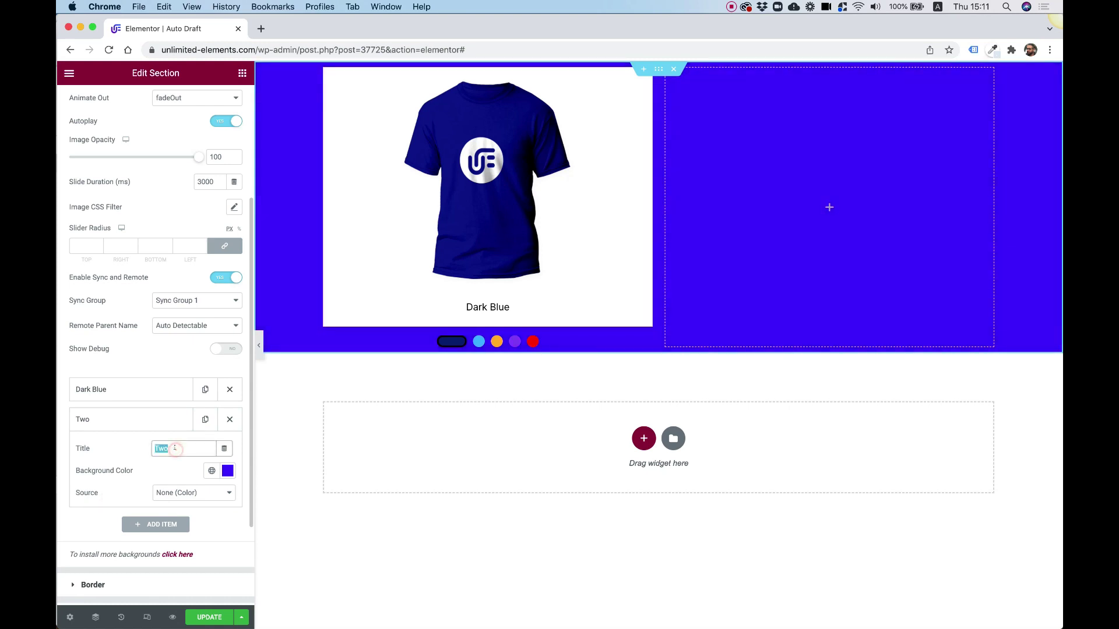
type("Light Blue")
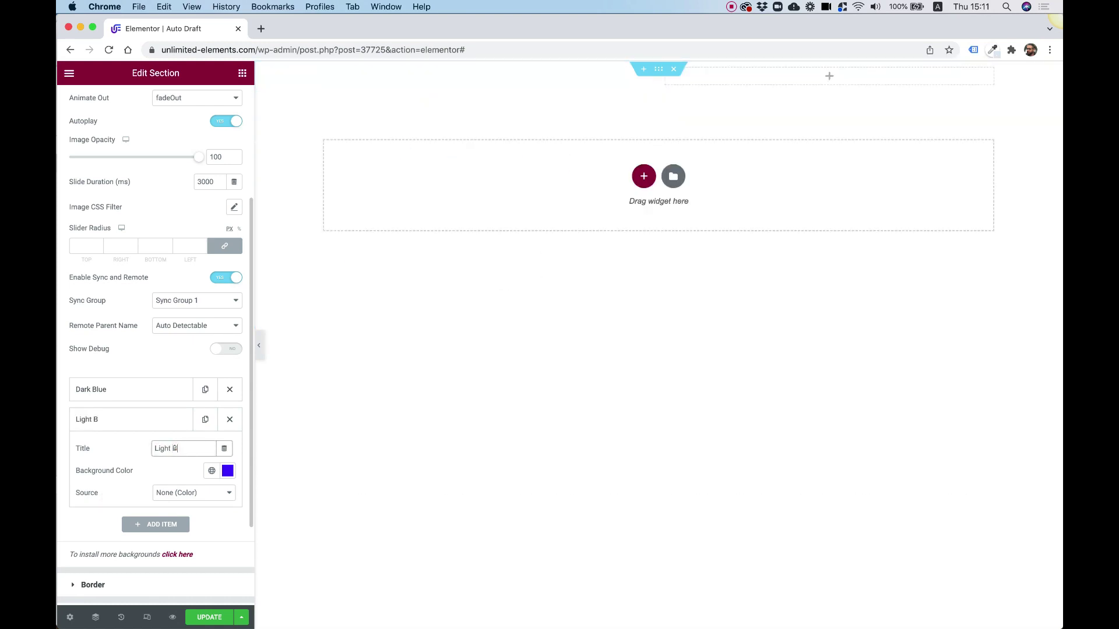
left_click(96, 420)
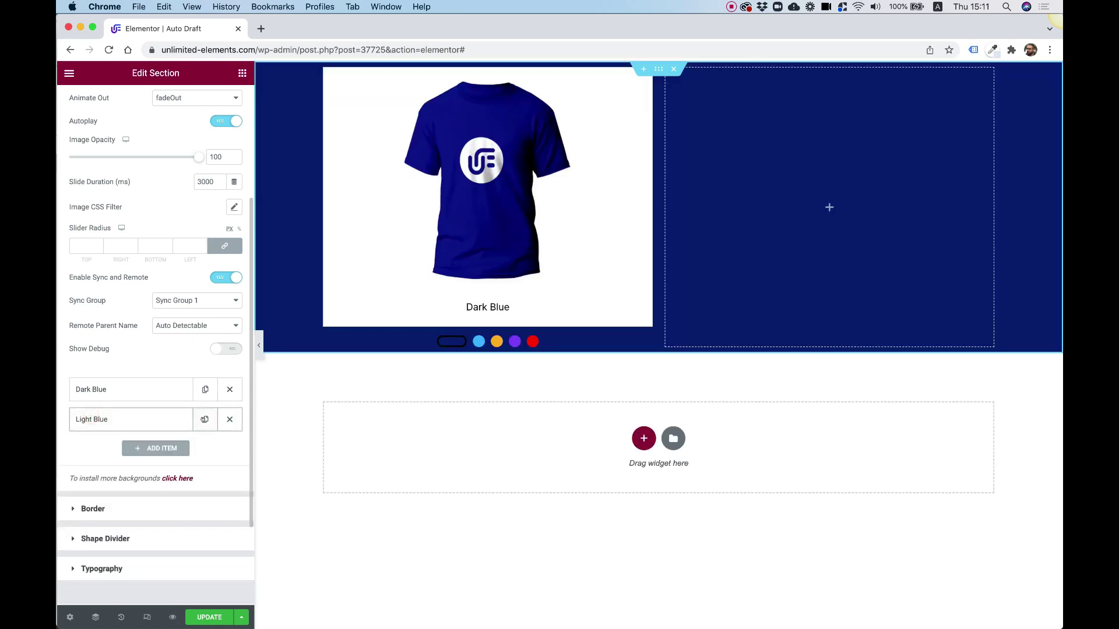
left_click(205, 419)
left_click(147, 451)
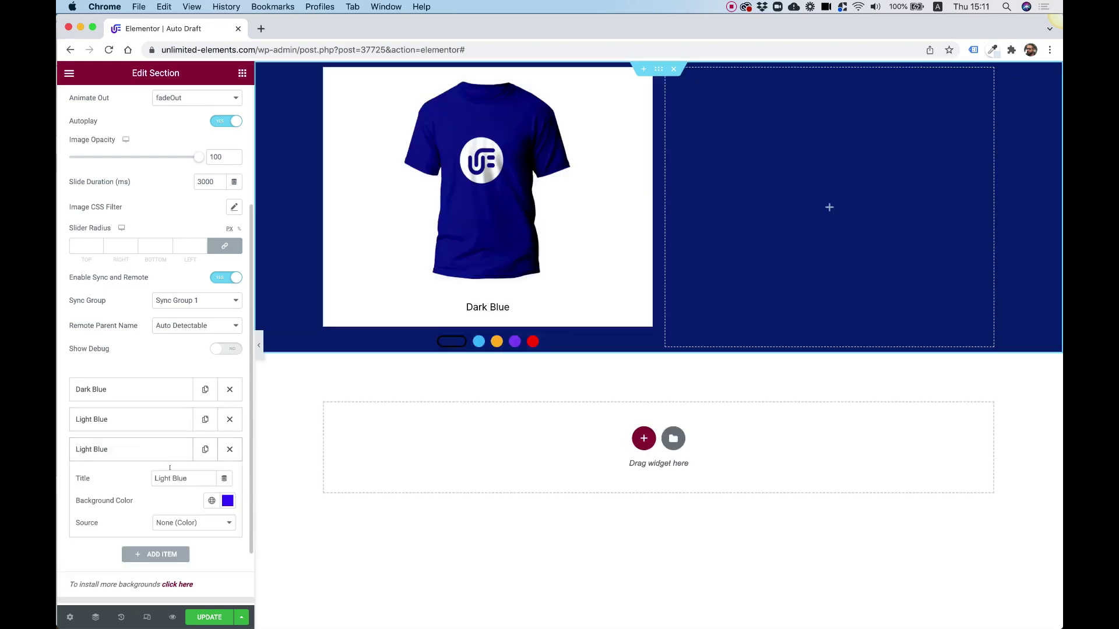
double_click(169, 474)
type("Orange")
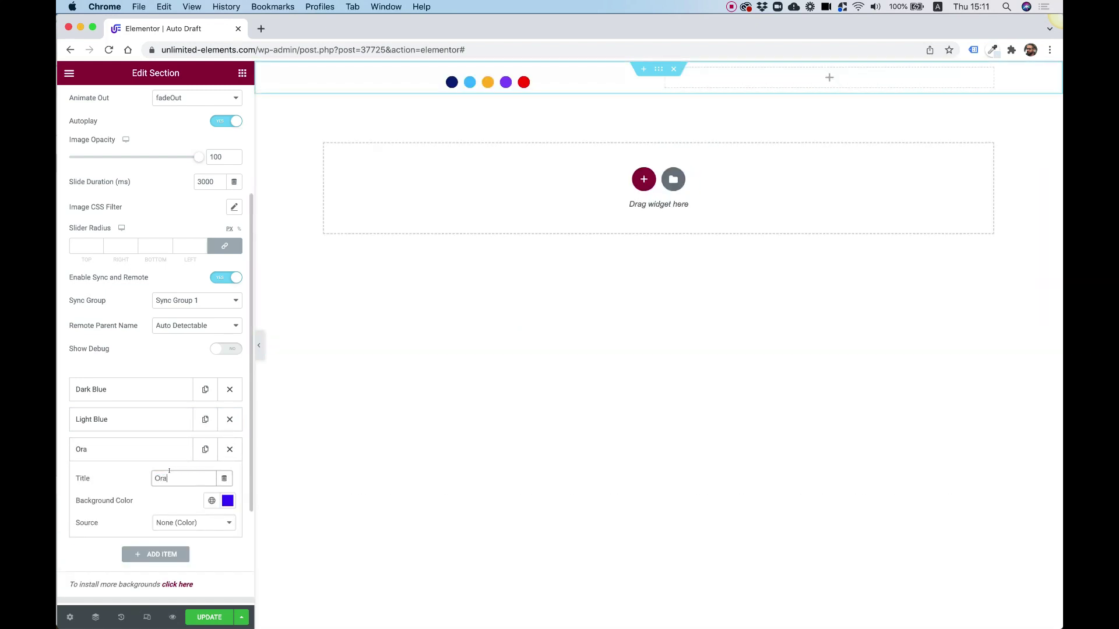
Step: Duplicate Orange into a 'Purple' item and add a fifth item titled Red
left_click(138, 448)
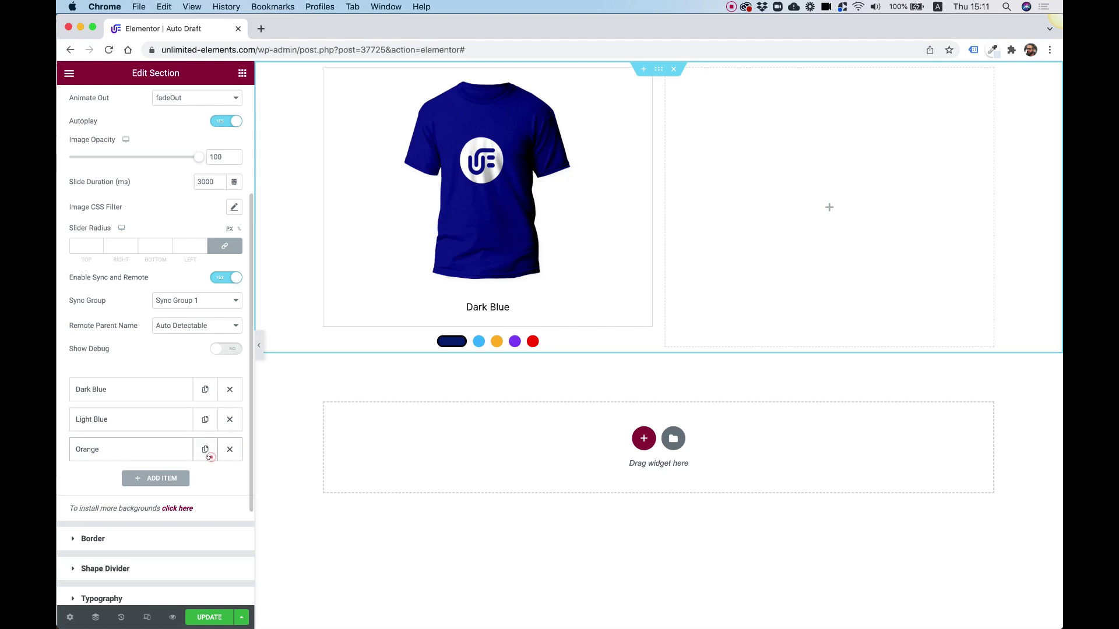
left_click(205, 452)
left_click(149, 479)
double_click(175, 508)
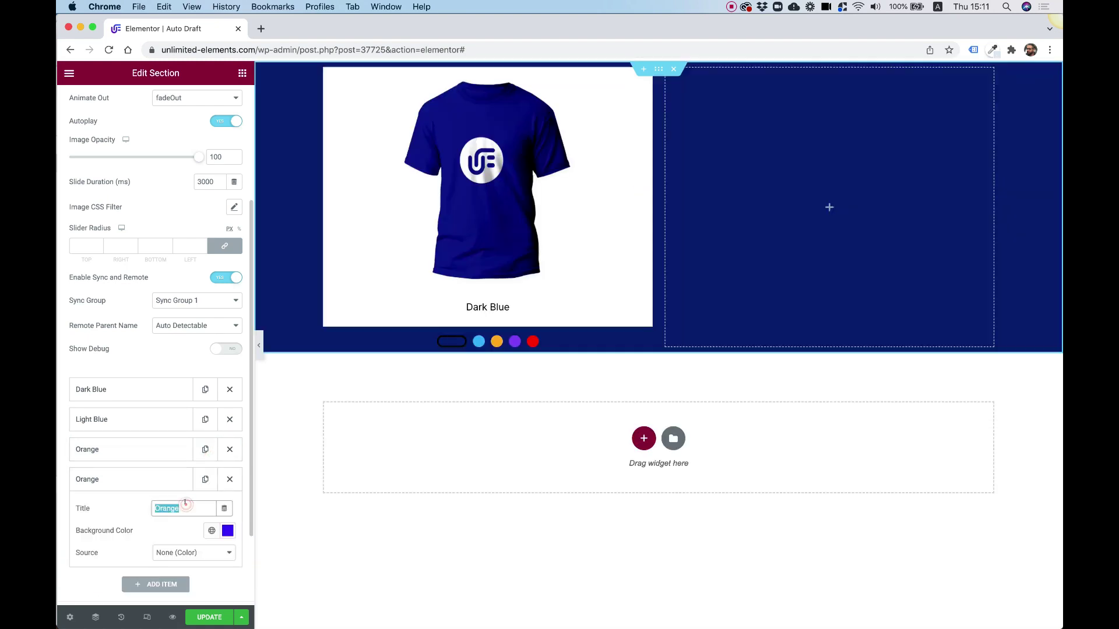
type("Pur")
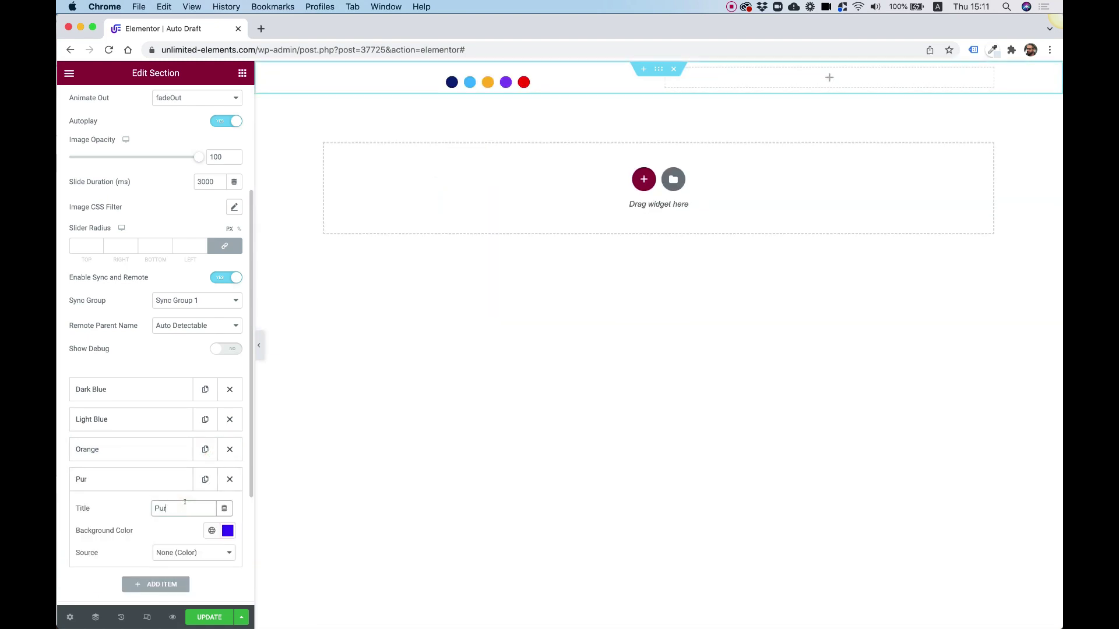
type("ple")
left_click(175, 479)
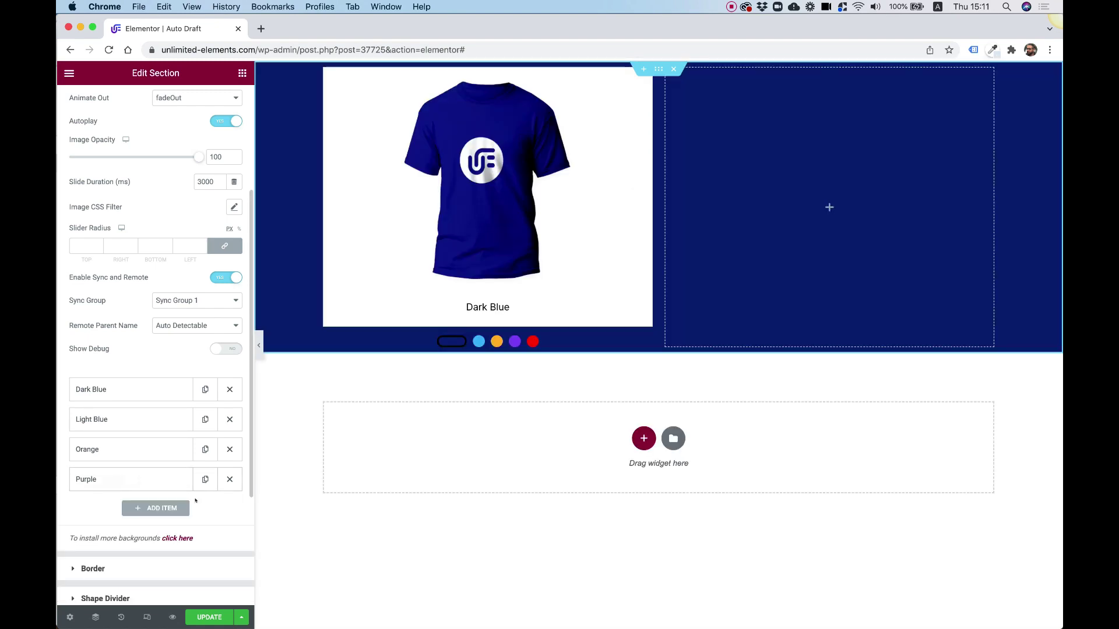
left_click(175, 509)
left_click(192, 539)
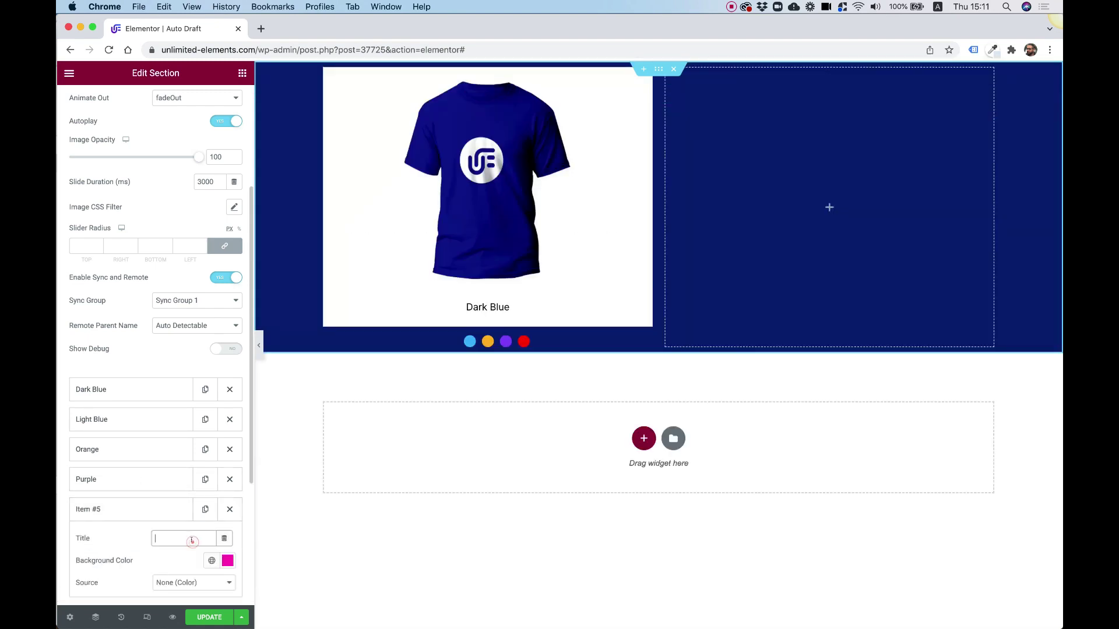
type("Red")
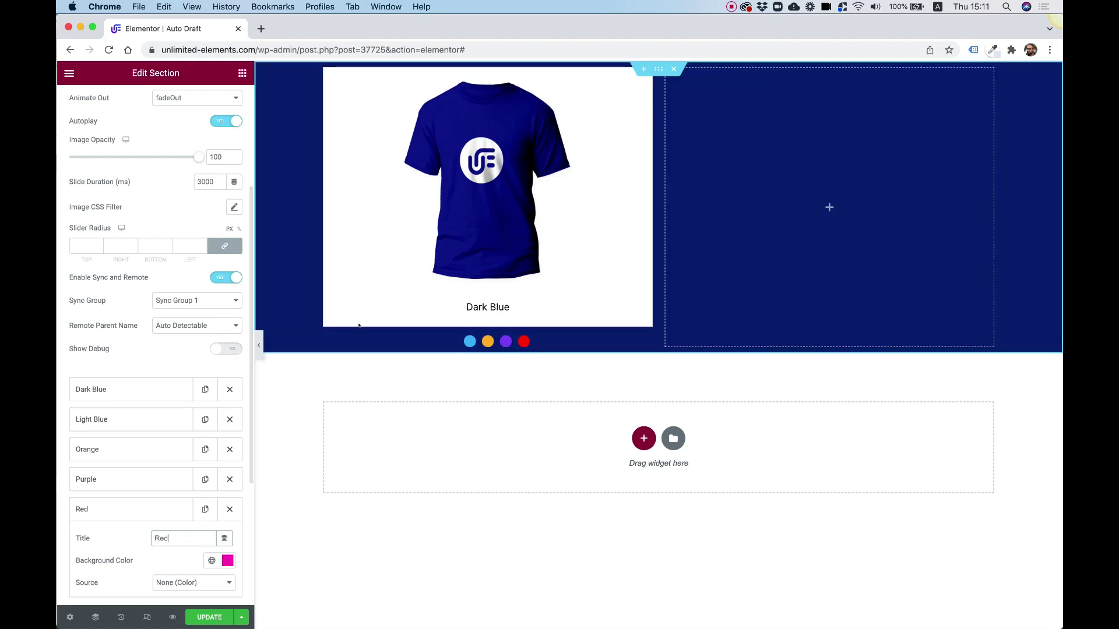
Step: Copy the hex of the Light Blue navigation item's icon background
left_click(532, 347)
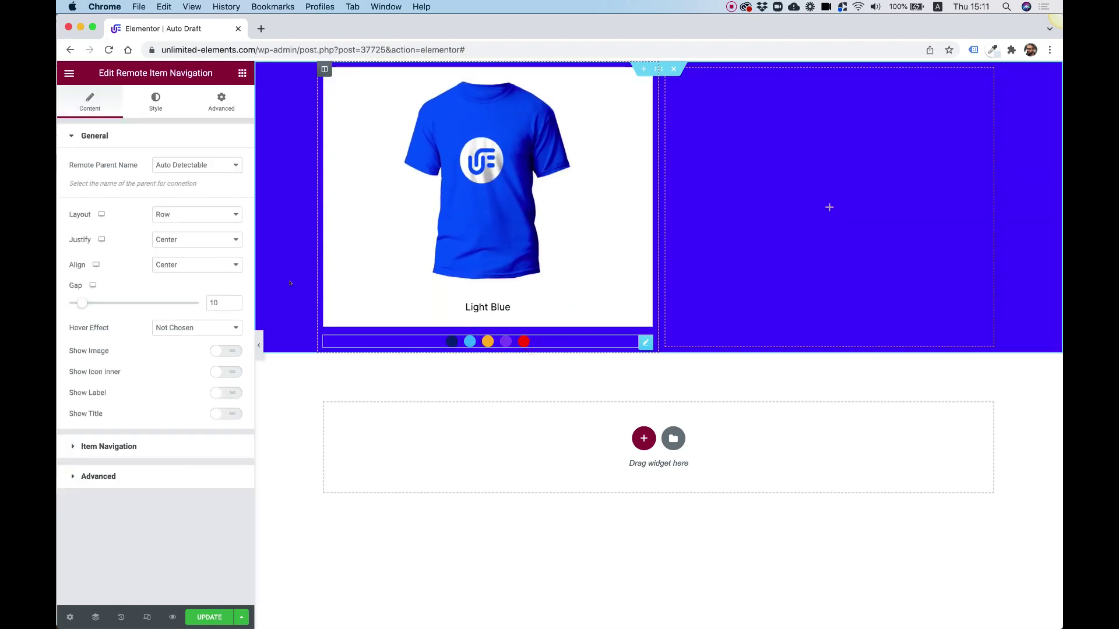
left_click(144, 449)
left_click(98, 276)
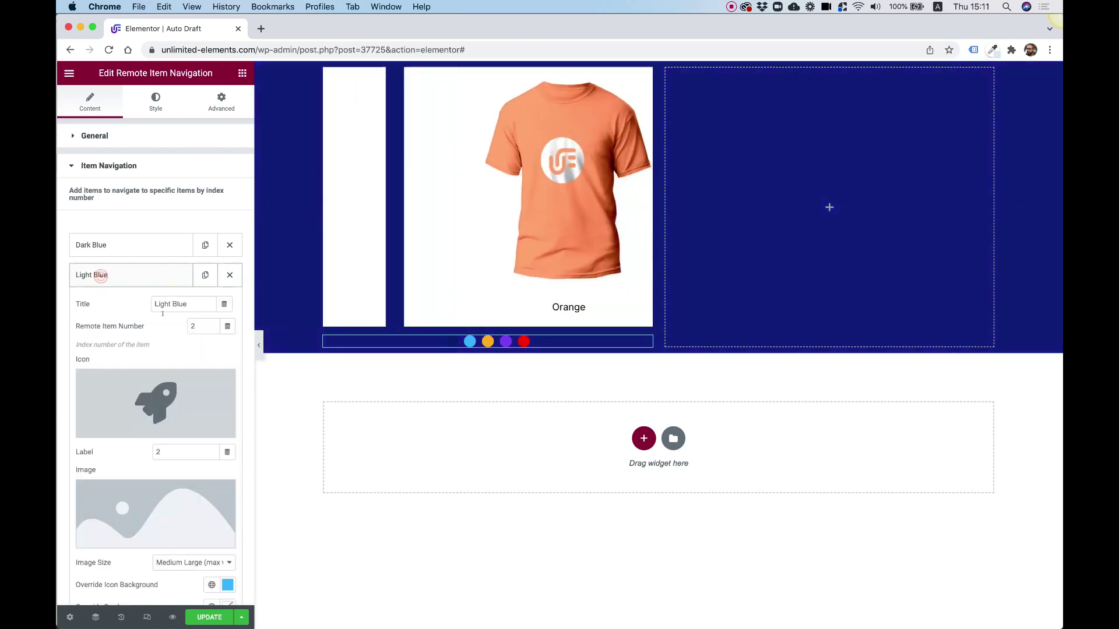
left_click(228, 584)
key("ctrl+c")
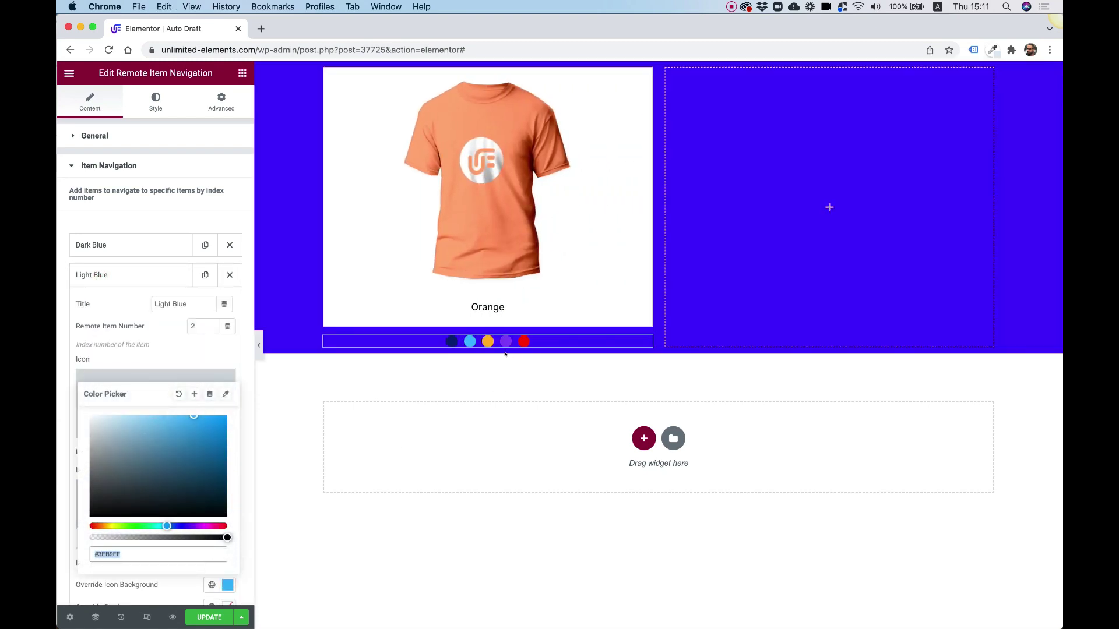
Step: Paste #3EB9FF into the Light Blue background item and switch background Autoplay off
left_click(425, 113)
left_click(151, 109)
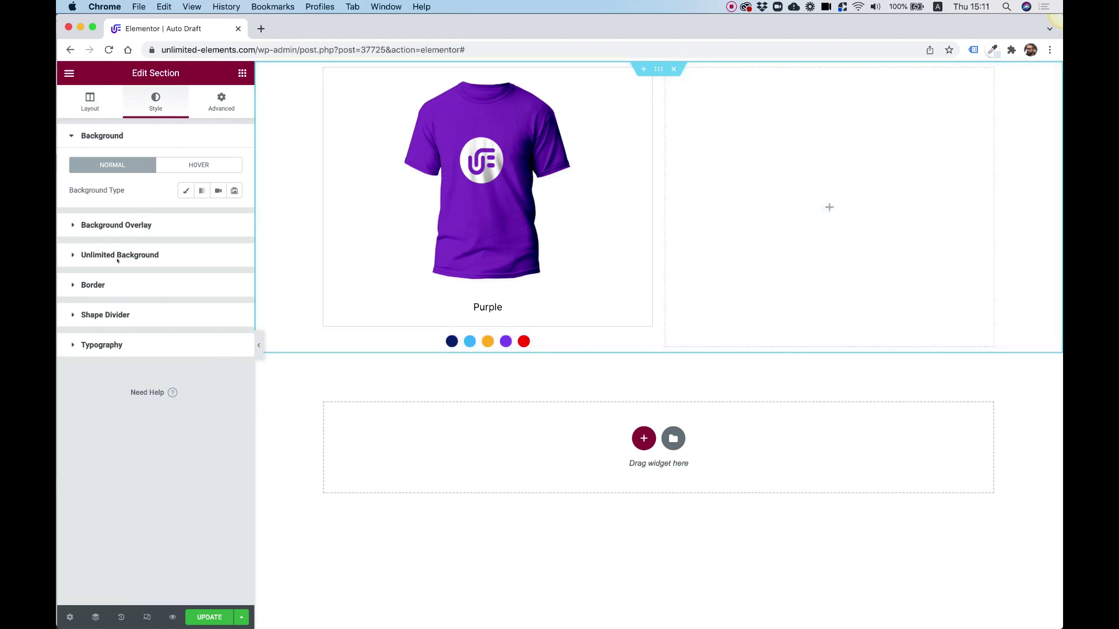
left_click(117, 257)
scroll(131, 434, "down", 3)
left_click(134, 440)
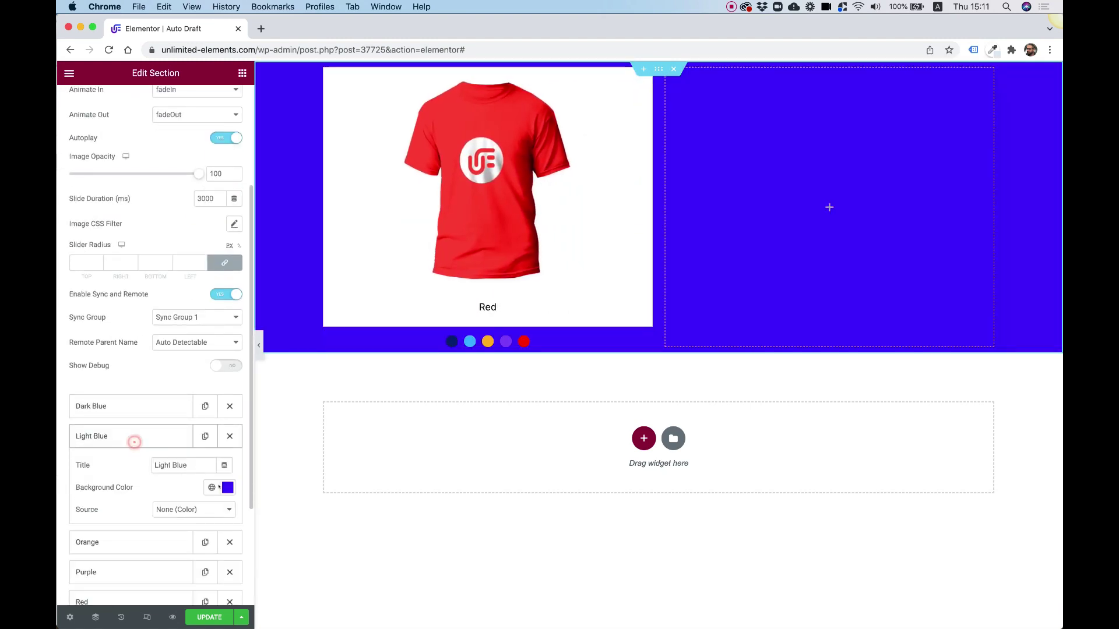
left_click(227, 487)
key("ctrl+v")
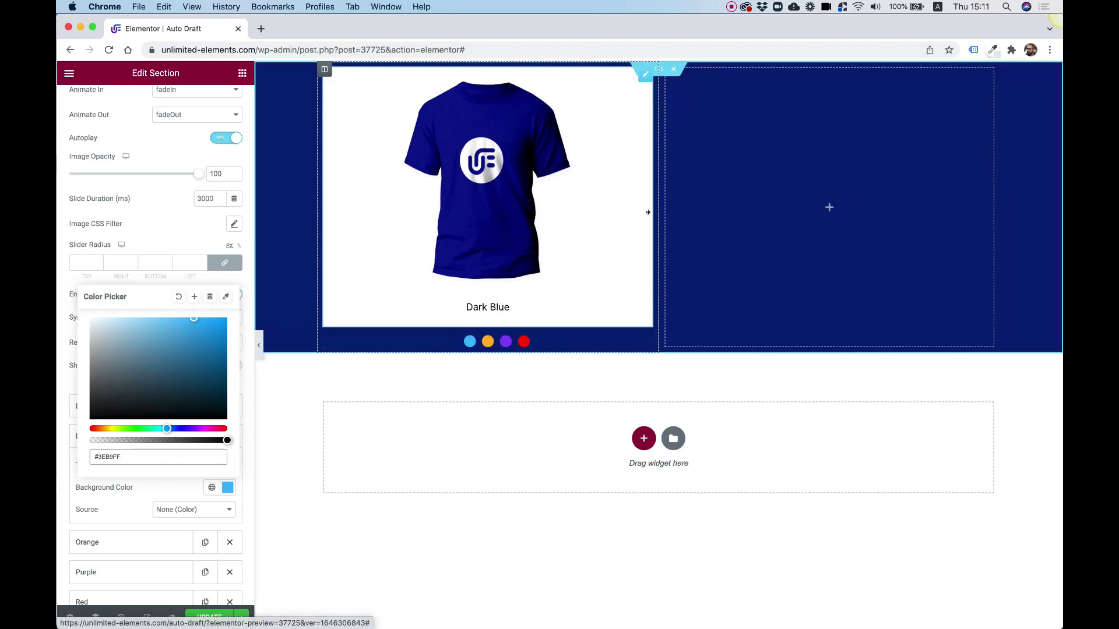
left_click(154, 206)
left_click(231, 138)
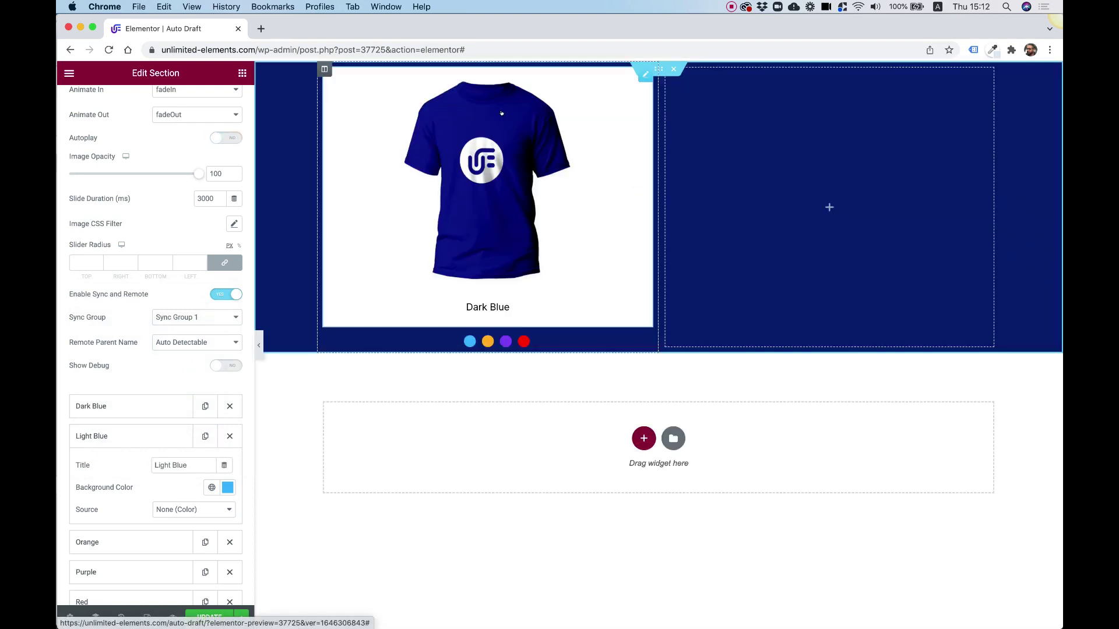
Step: Switch the t-shirt carousel's Autoplay off and save the page
left_click(502, 113)
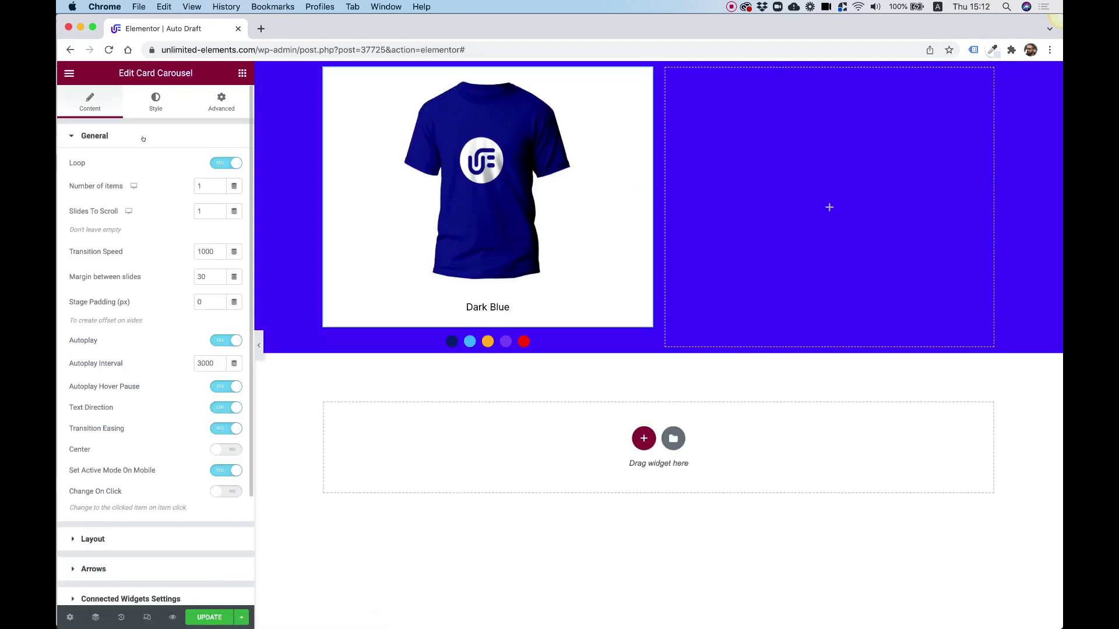
left_click(217, 343)
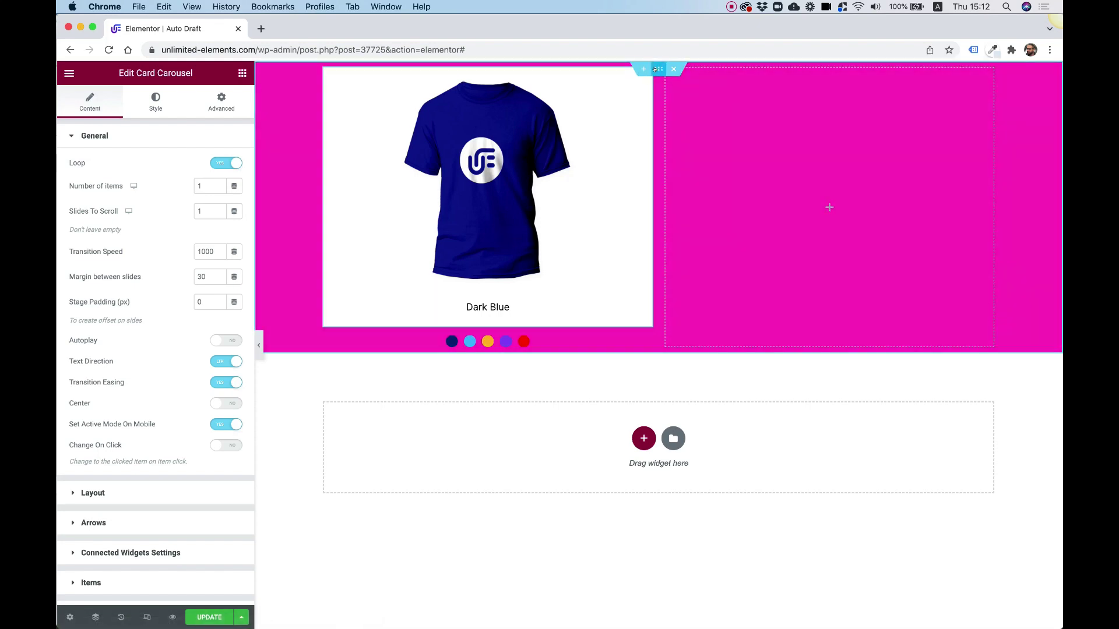
key("super+s")
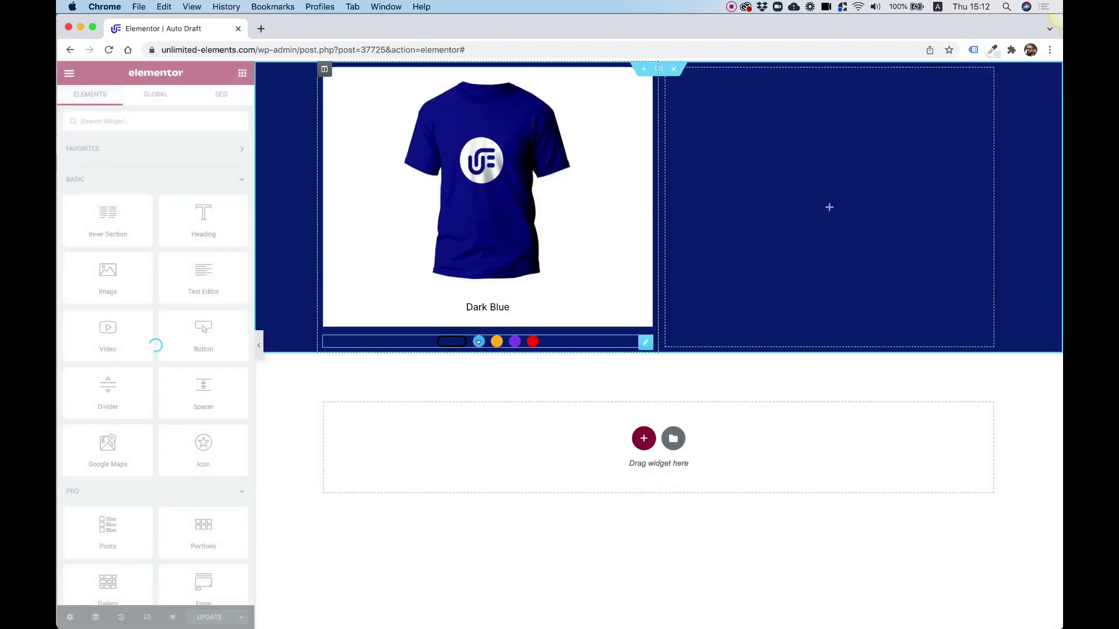
Step: Test the navigation dots switching shirts, then select the whole section
left_click(478, 341)
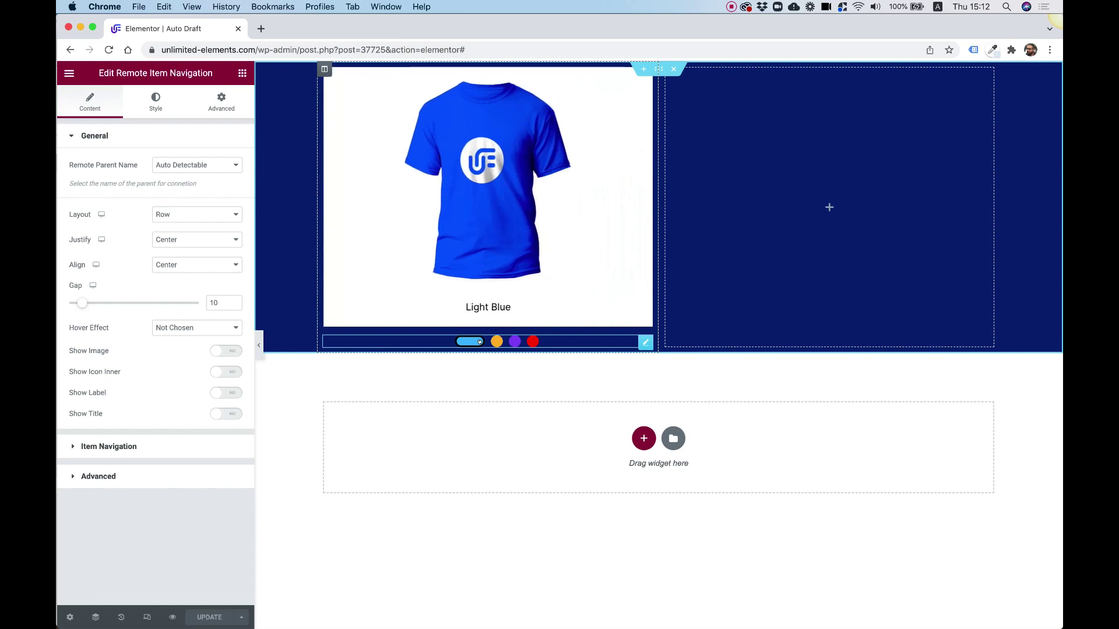
left_click(500, 342)
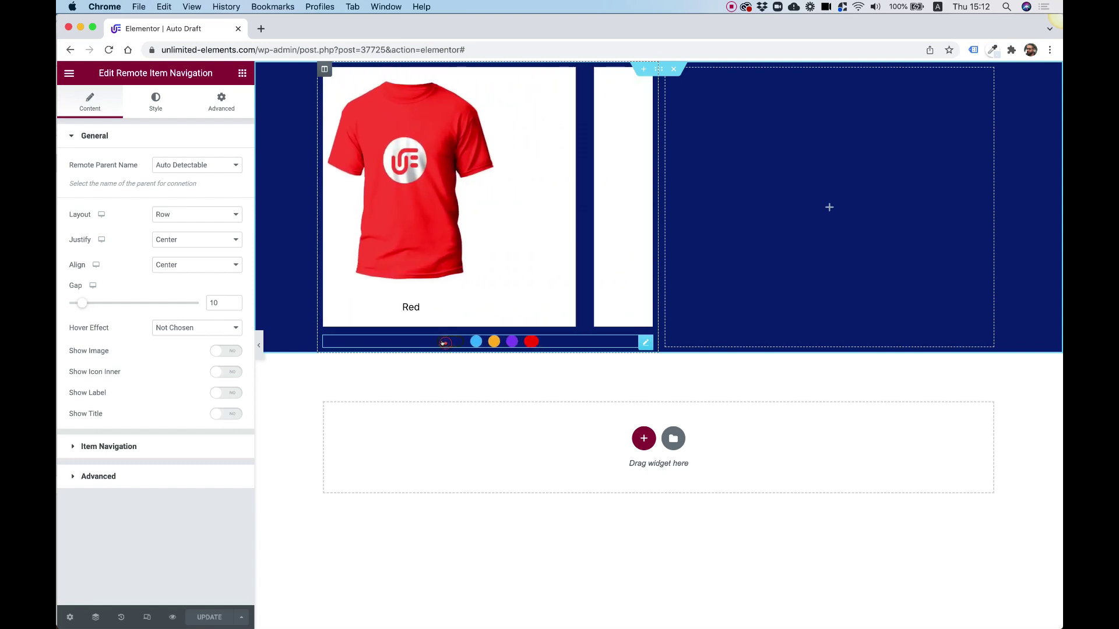
left_click(478, 342)
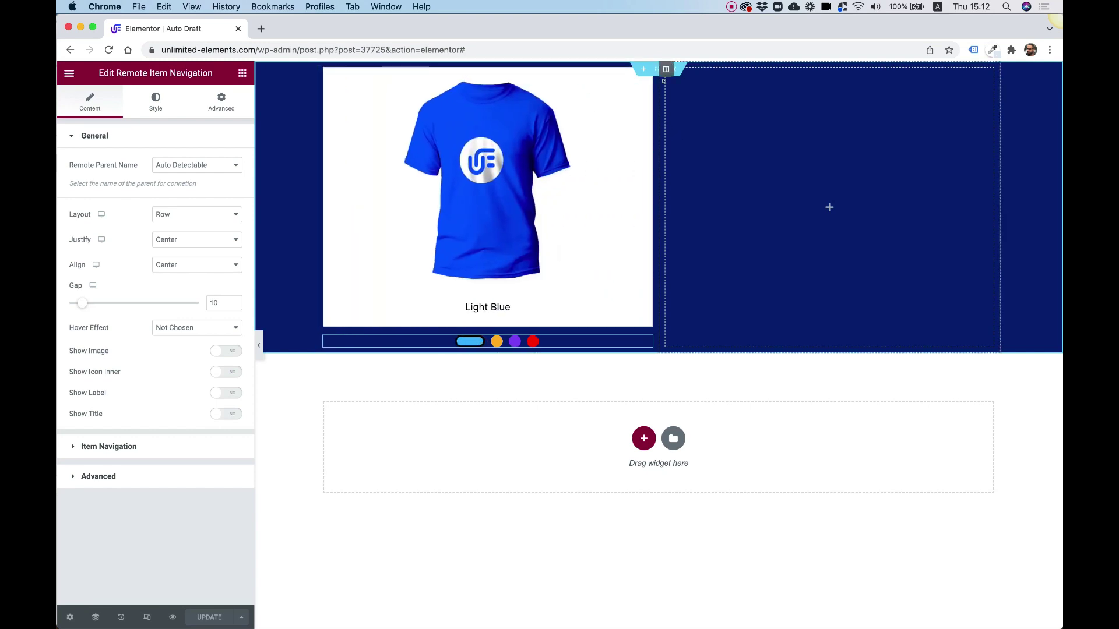
left_click(652, 68)
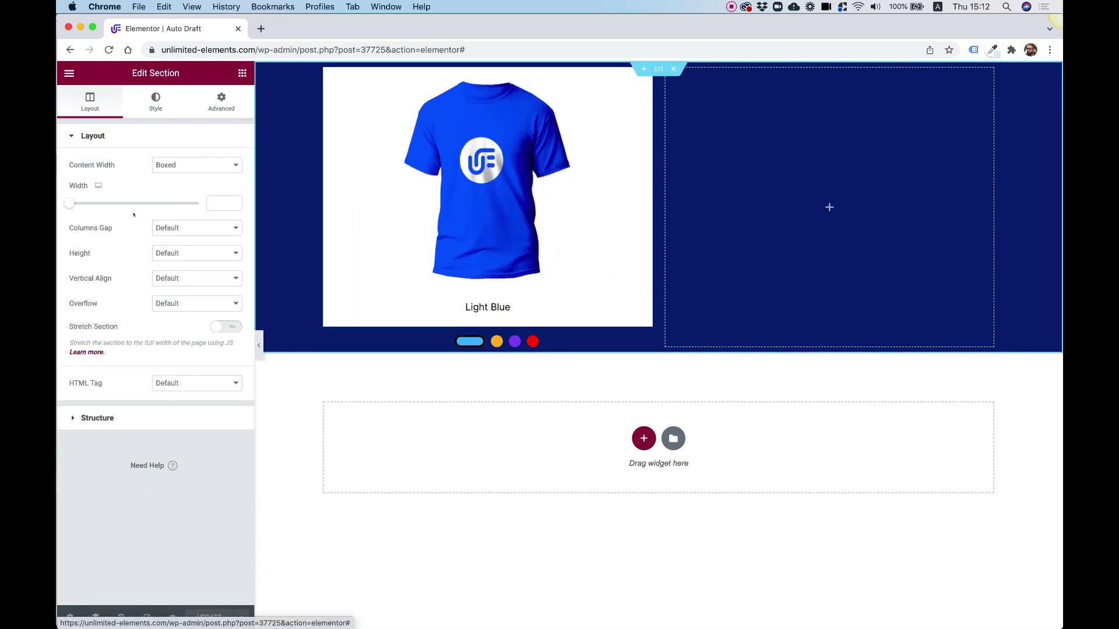
Step: Set the section Height to Fit To Screen and bring up the left column's settings
left_click(158, 247)
left_click(176, 263)
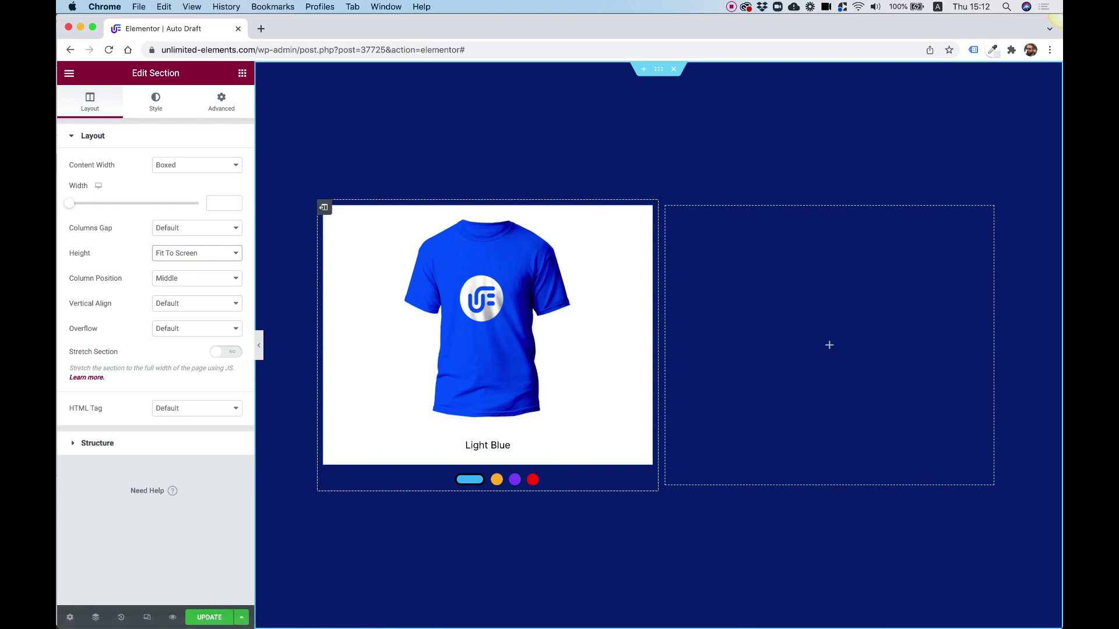
left_click(323, 208)
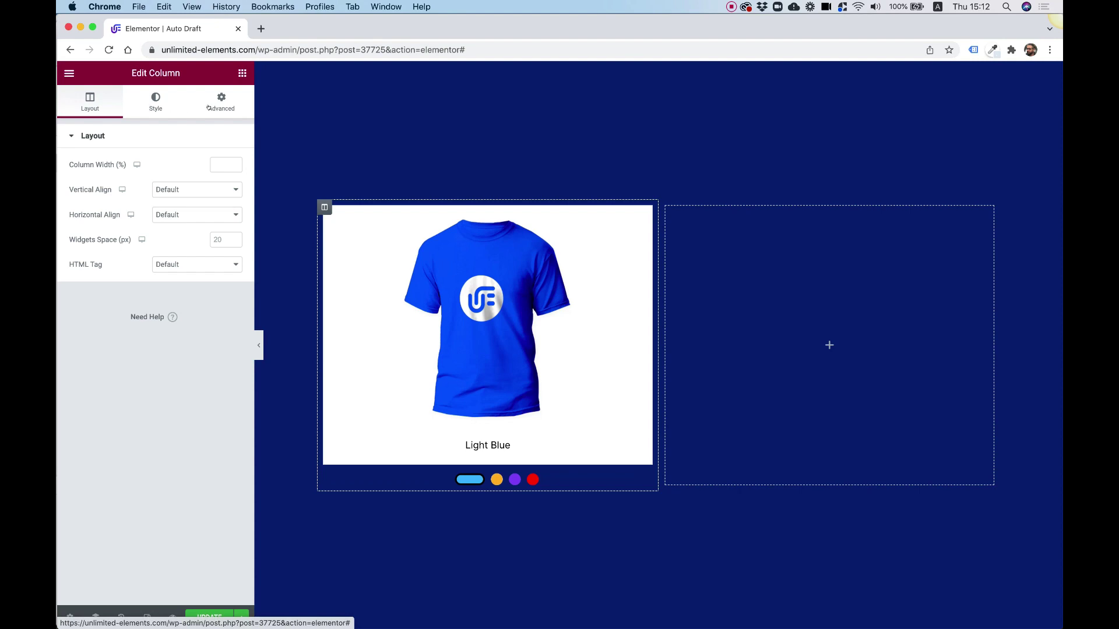
Step: Give the column a classic #FFFFFF background and 30 px border radius
left_click(153, 104)
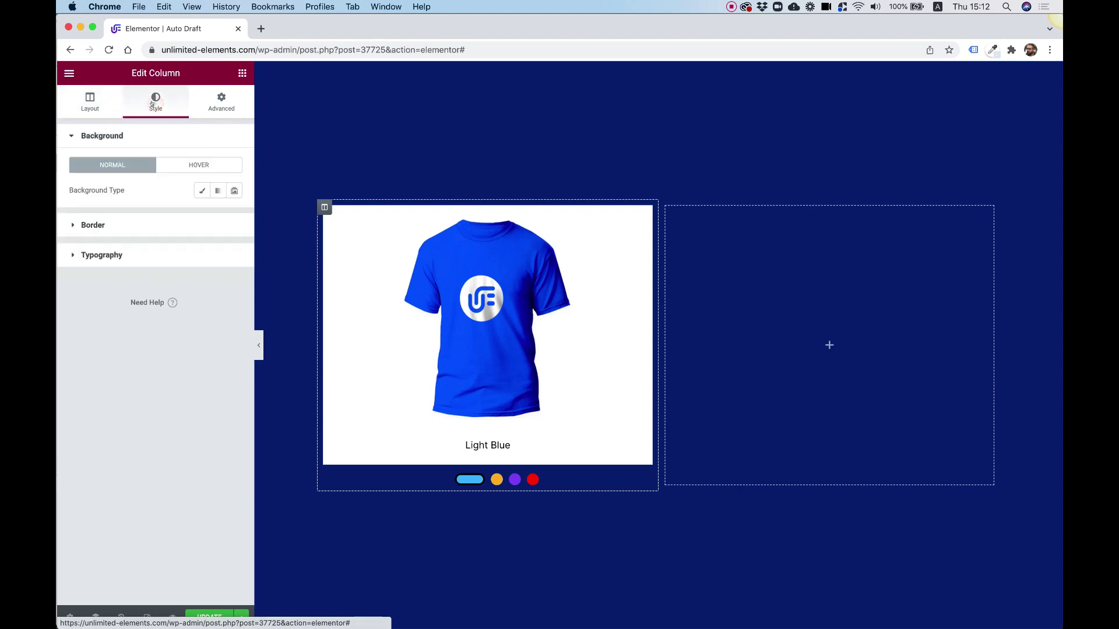
left_click(201, 190)
left_click(229, 216)
type("#FFFFFF")
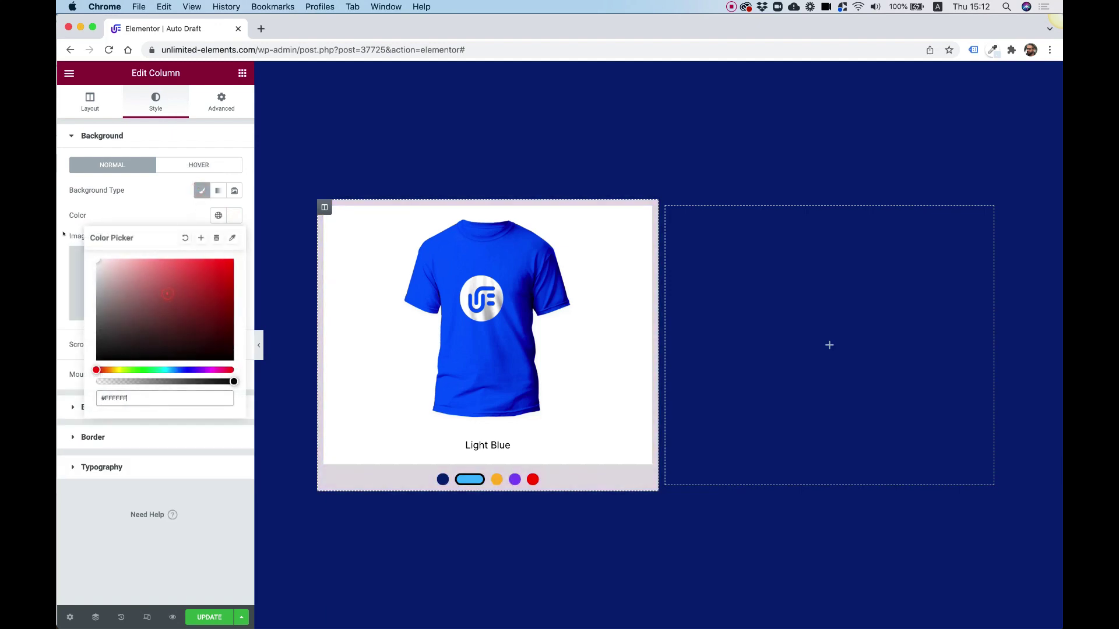
left_click(226, 129)
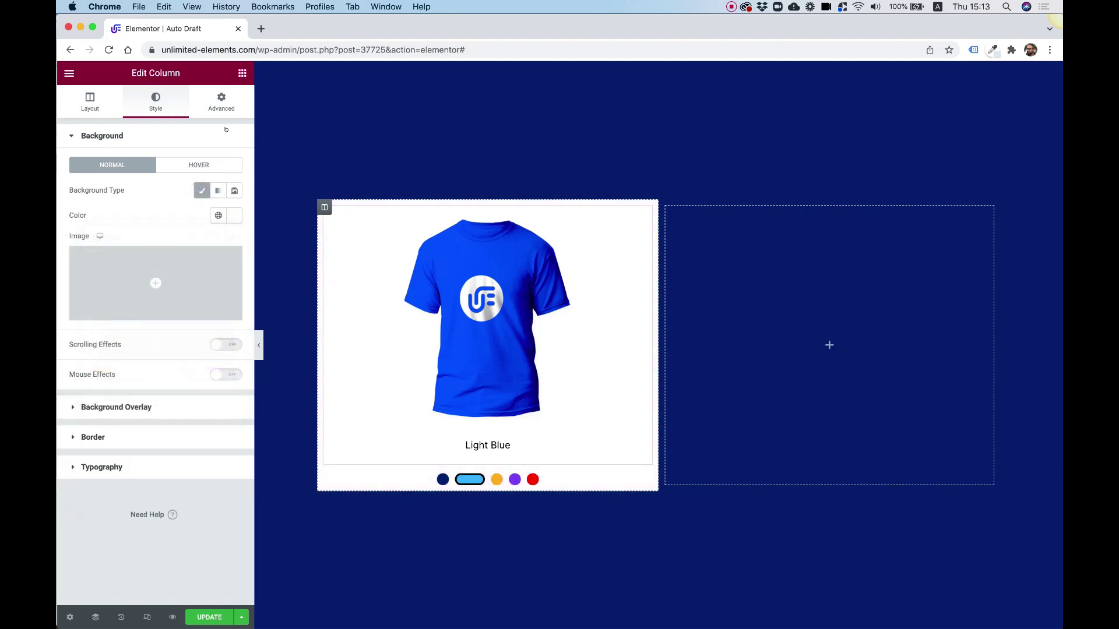
left_click(136, 429)
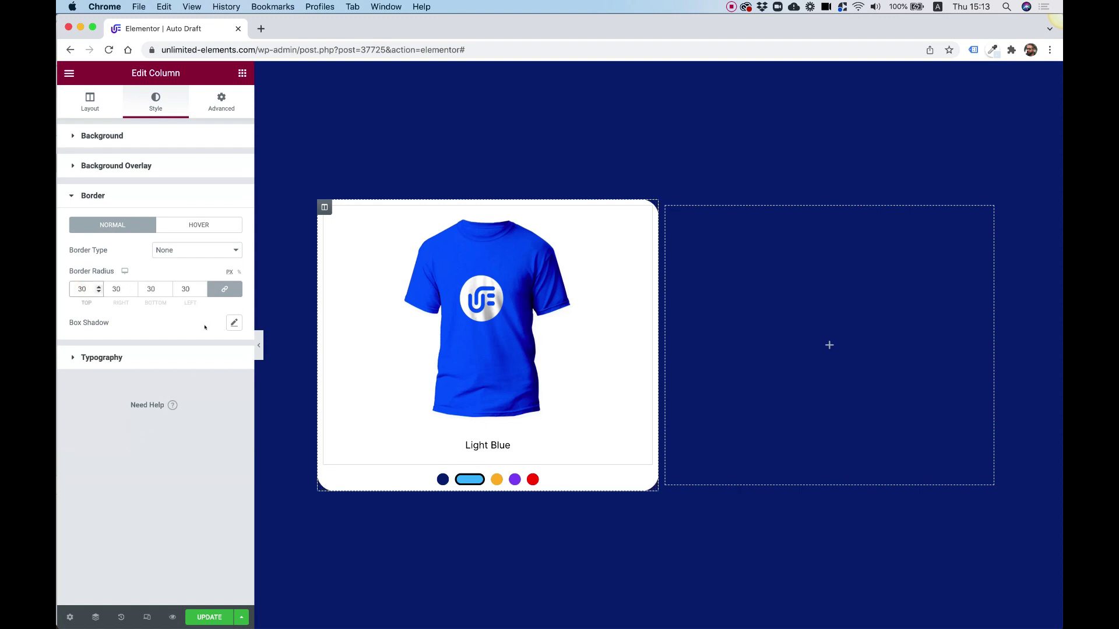
left_click(233, 324)
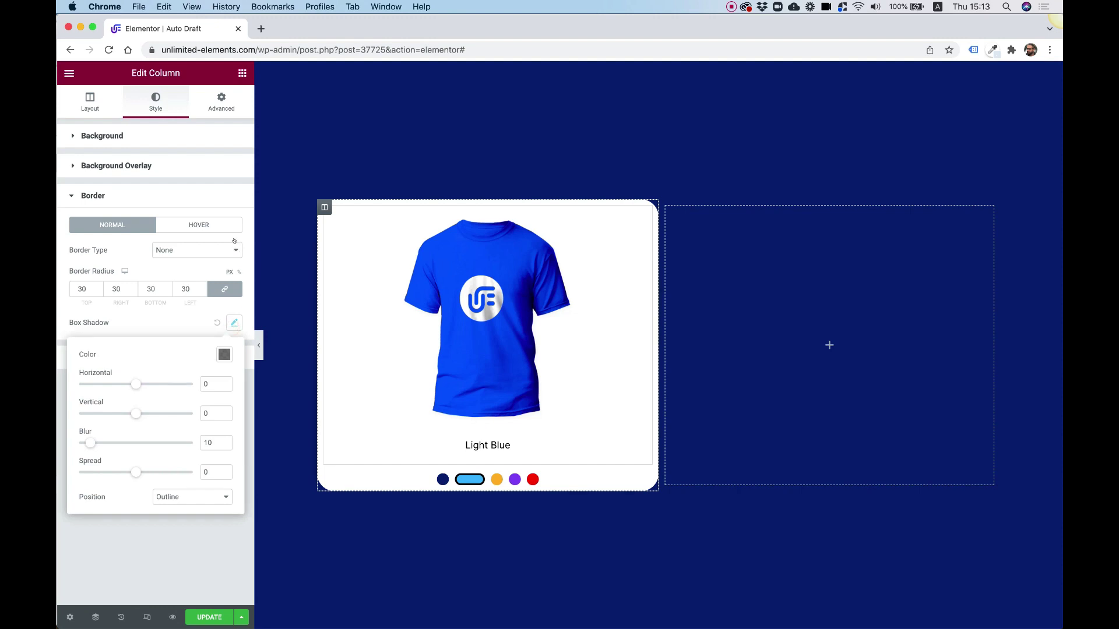
Step: Set the column's padding to 60 on every side
left_click(214, 110)
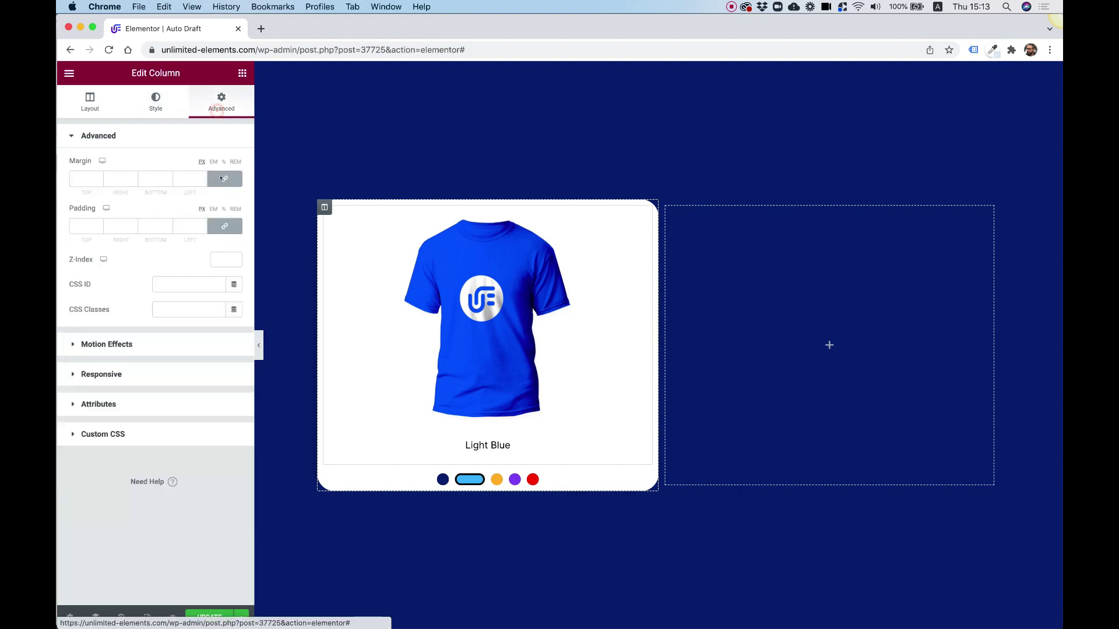
left_click(85, 226)
type("0")
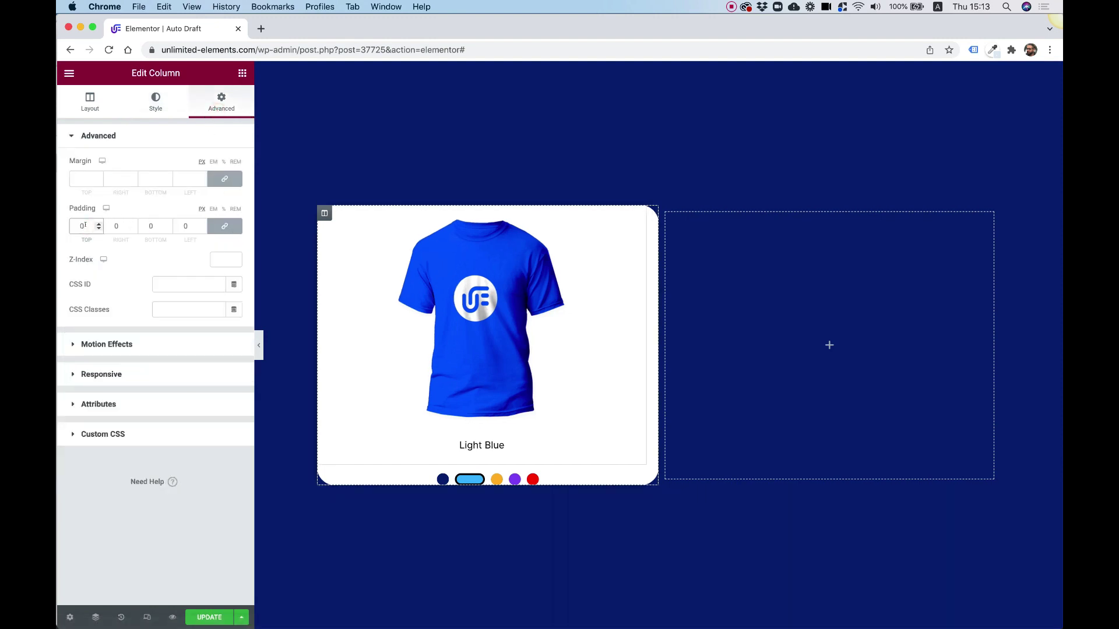
key("BackSpace")
type("60")
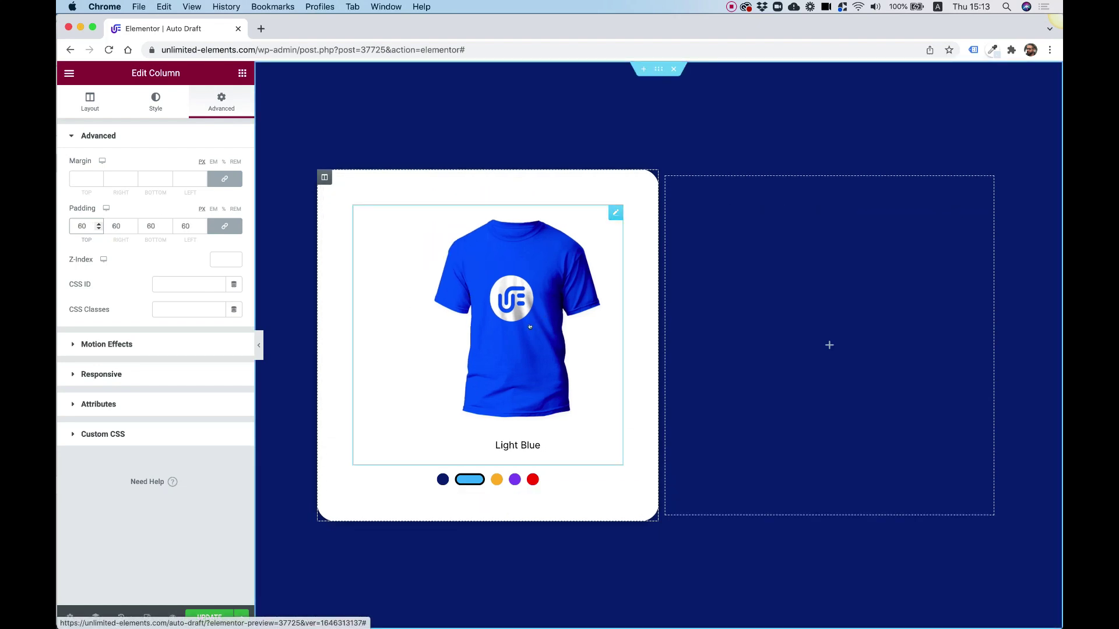
Step: Test the dark and light blue dots, then check the Orange dot's background colour
left_click(444, 479)
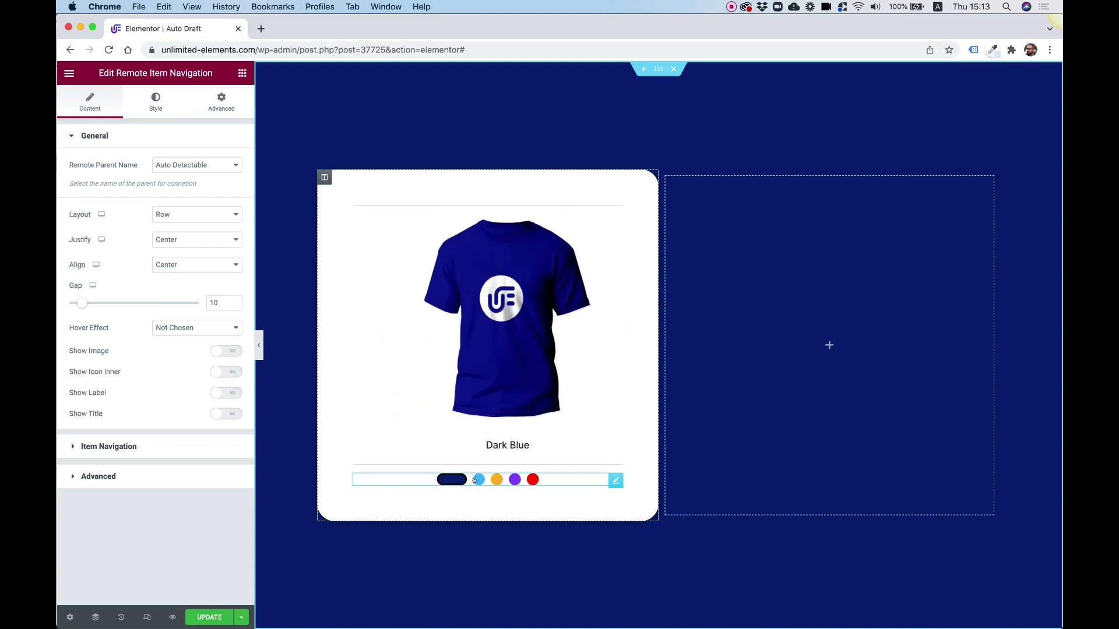
left_click(476, 480)
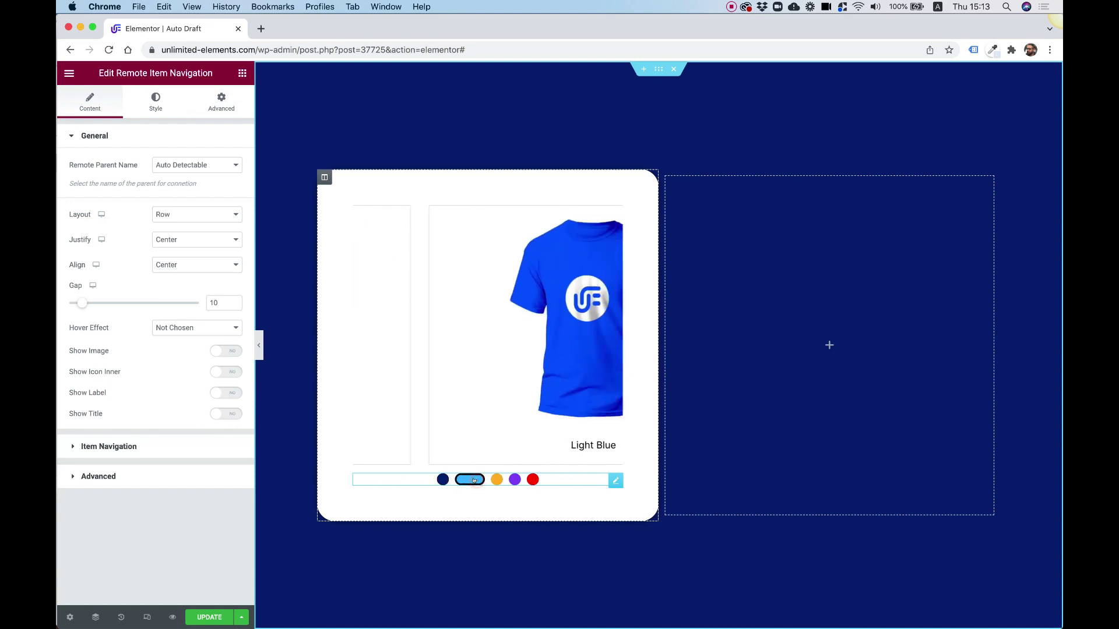
left_click(124, 448)
left_click(98, 304)
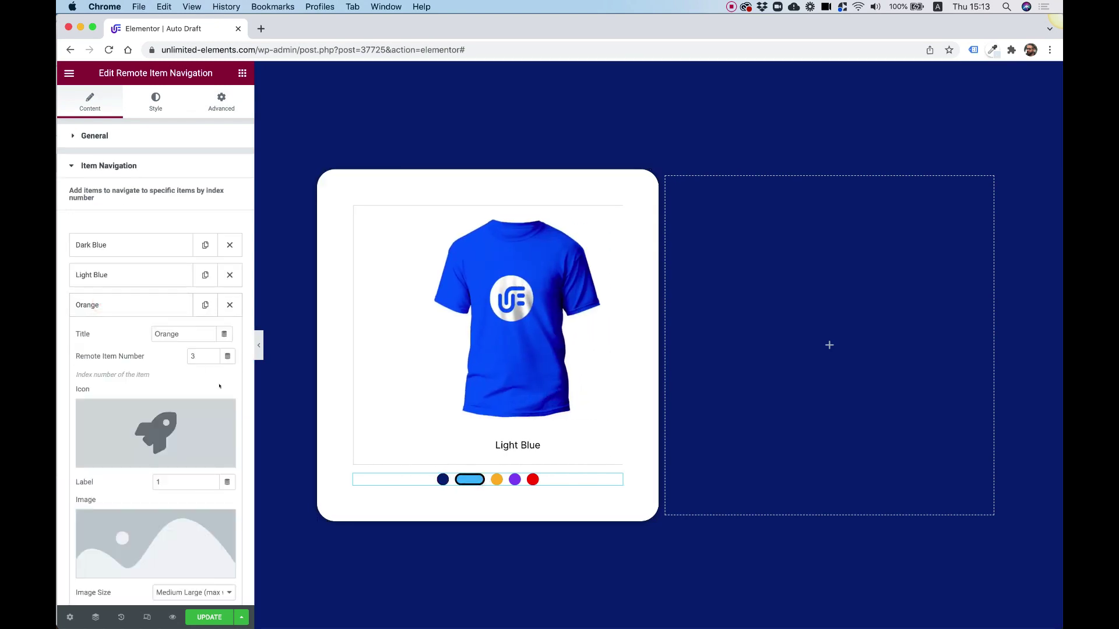
scroll(220, 386, "down", 5)
left_click(228, 461)
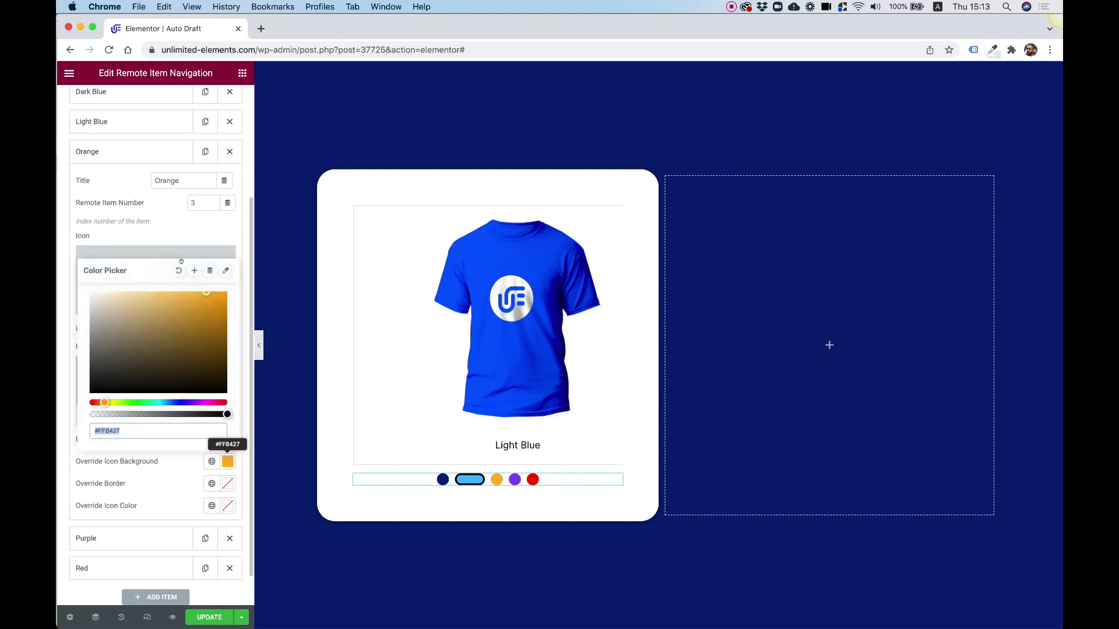
scroll(181, 260, "up", 3)
Step: Inspect the Orange and Light Blue background slide colours in the section's Unlimited Background
left_click(658, 69)
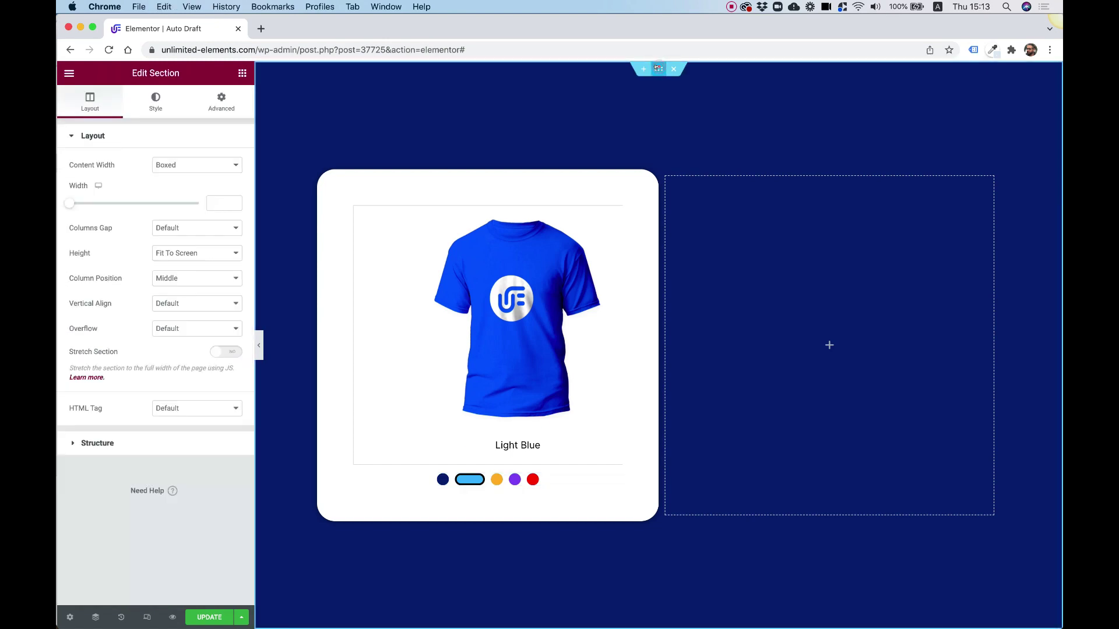
left_click(155, 104)
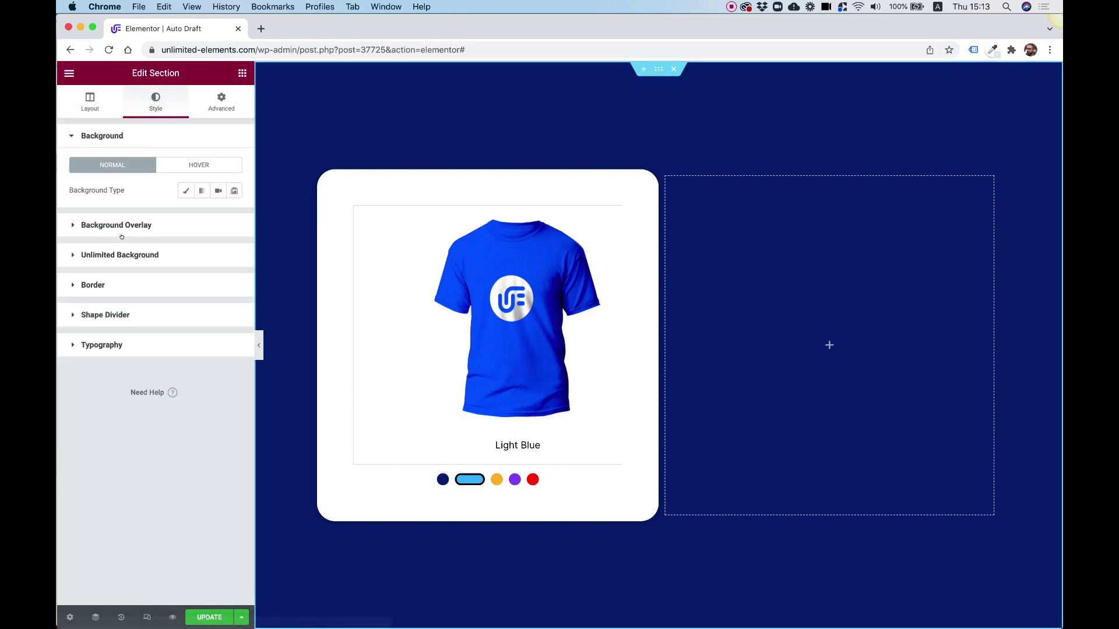
left_click(113, 256)
scroll(125, 322, "down", 6)
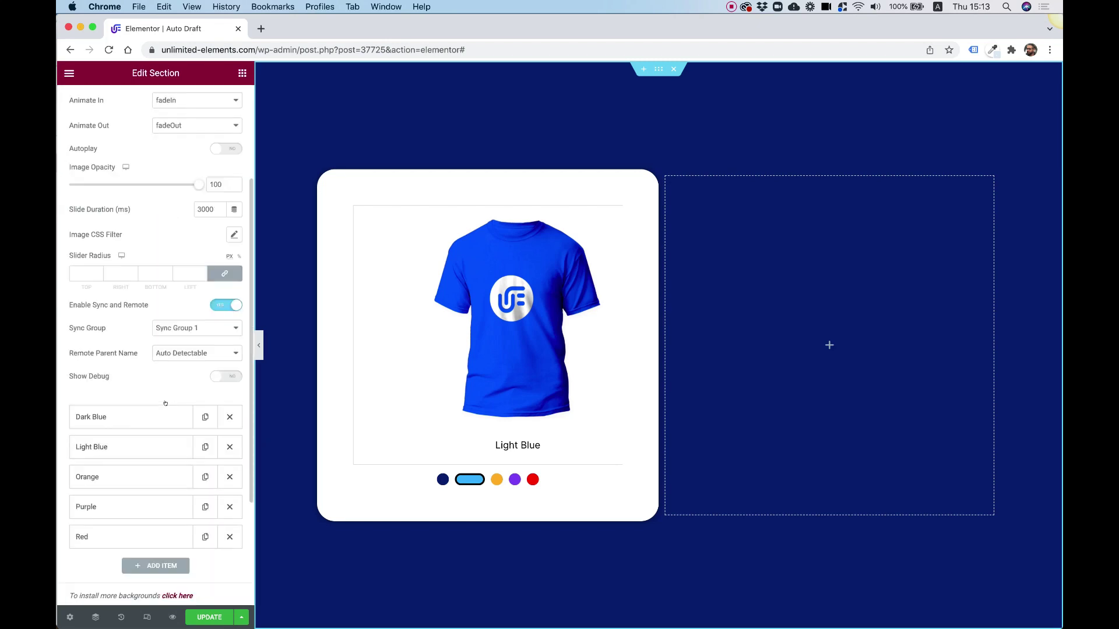
left_click(121, 315)
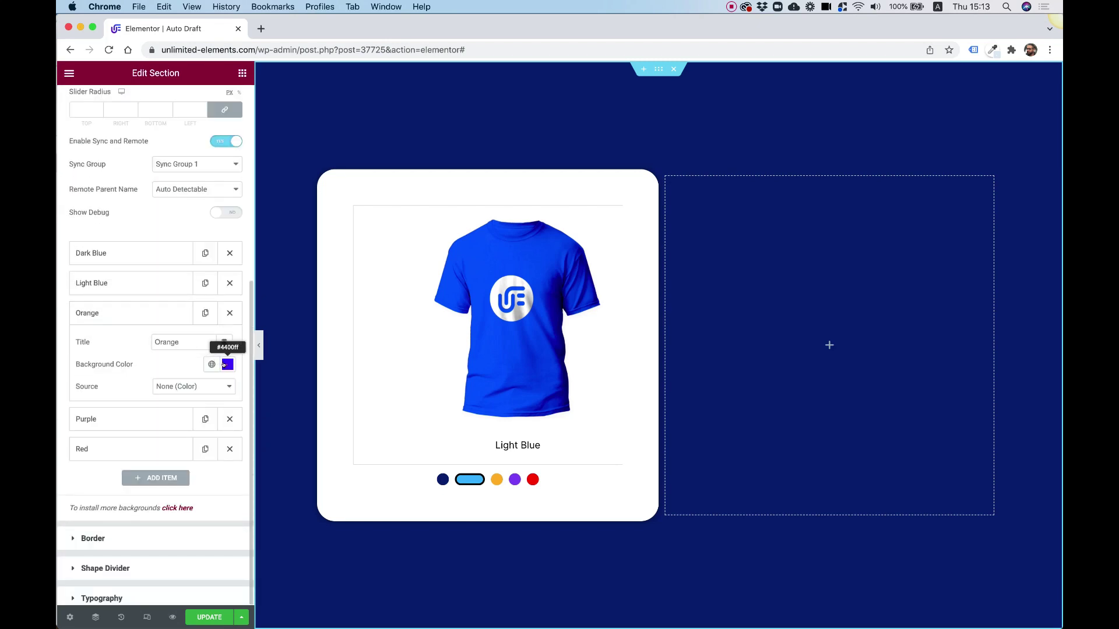
left_click(227, 364)
left_click(129, 320)
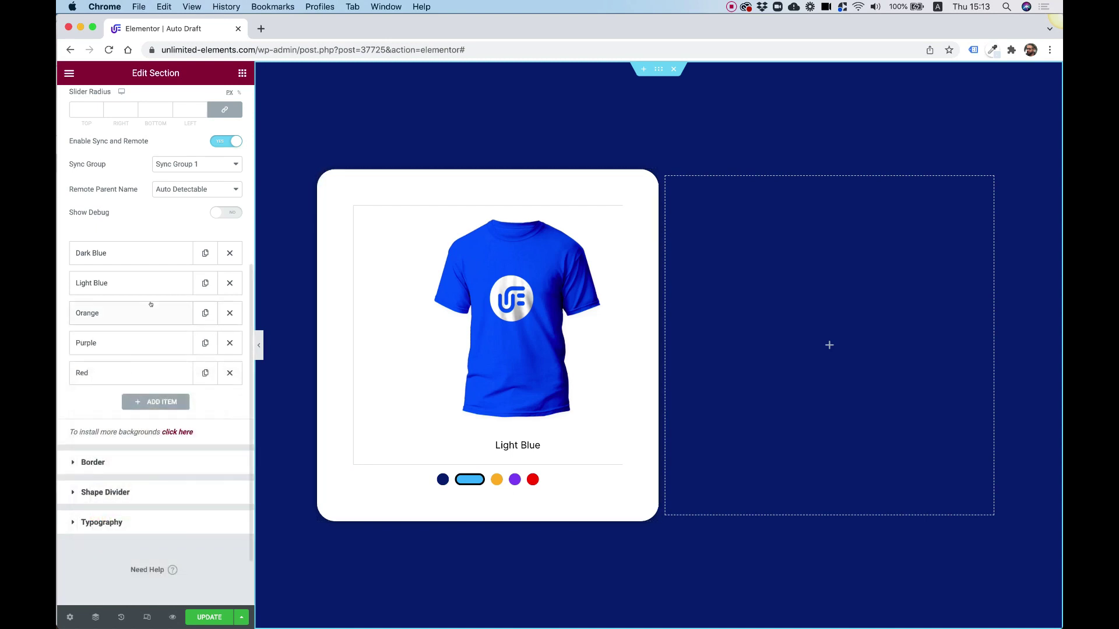
left_click(129, 282)
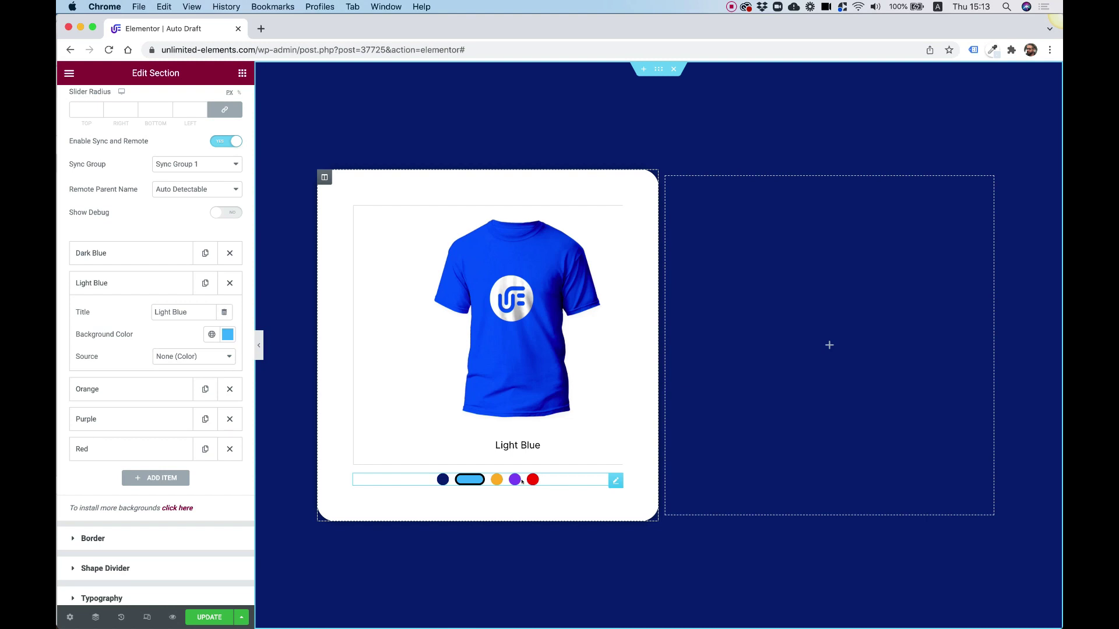
Step: Copy the Purple navigation dot's icon background hex
left_click(522, 481)
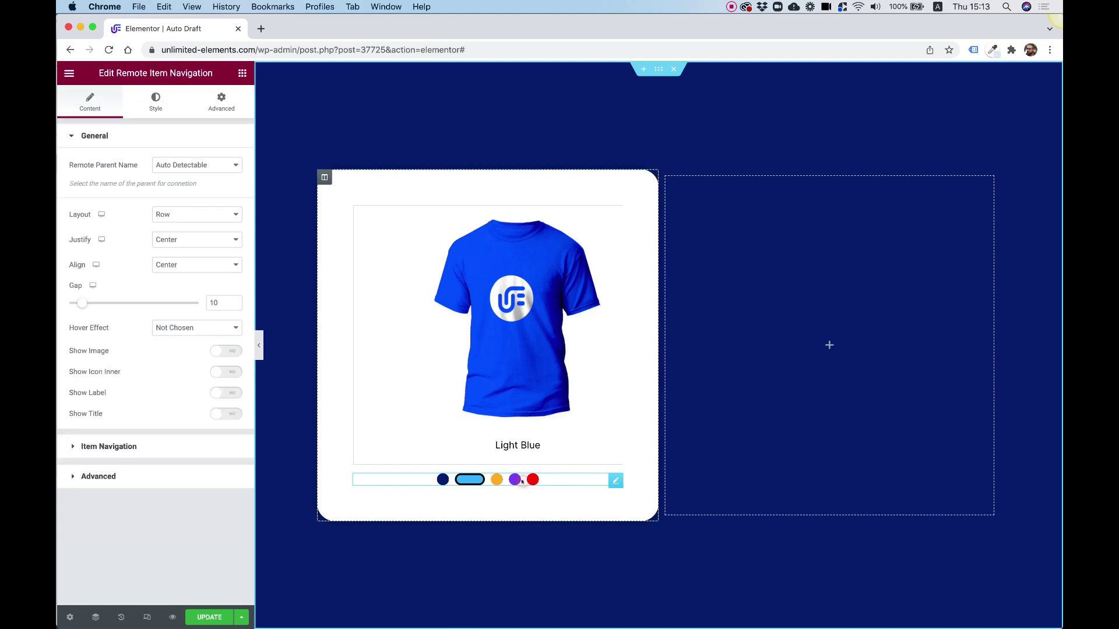
left_click(145, 108)
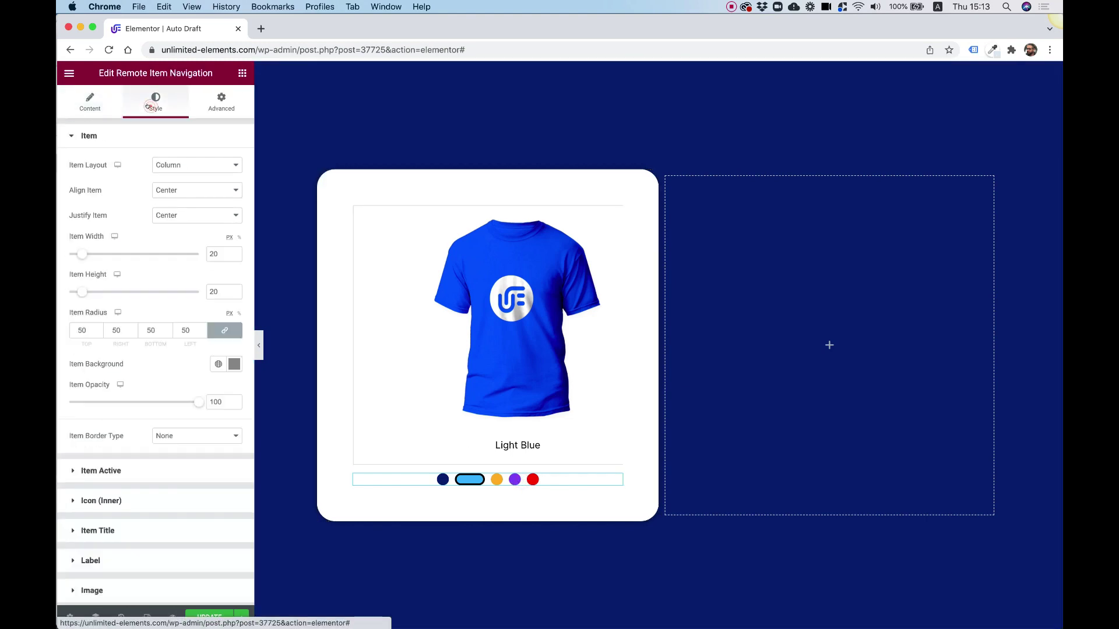
left_click(97, 108)
left_click(114, 447)
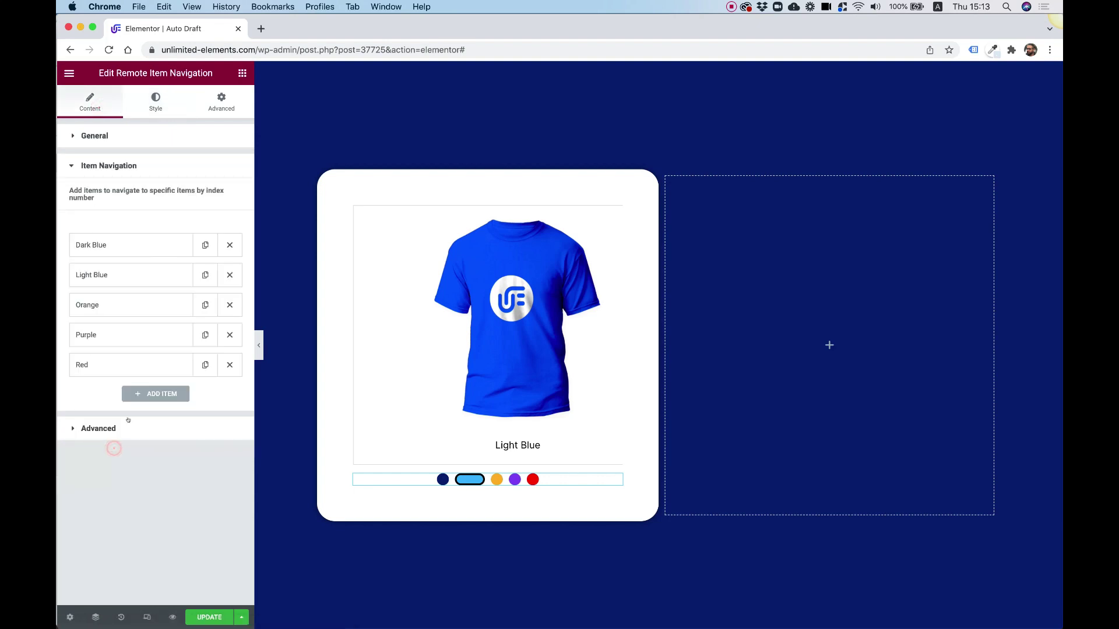
left_click(98, 337)
scroll(146, 349, "down", 4)
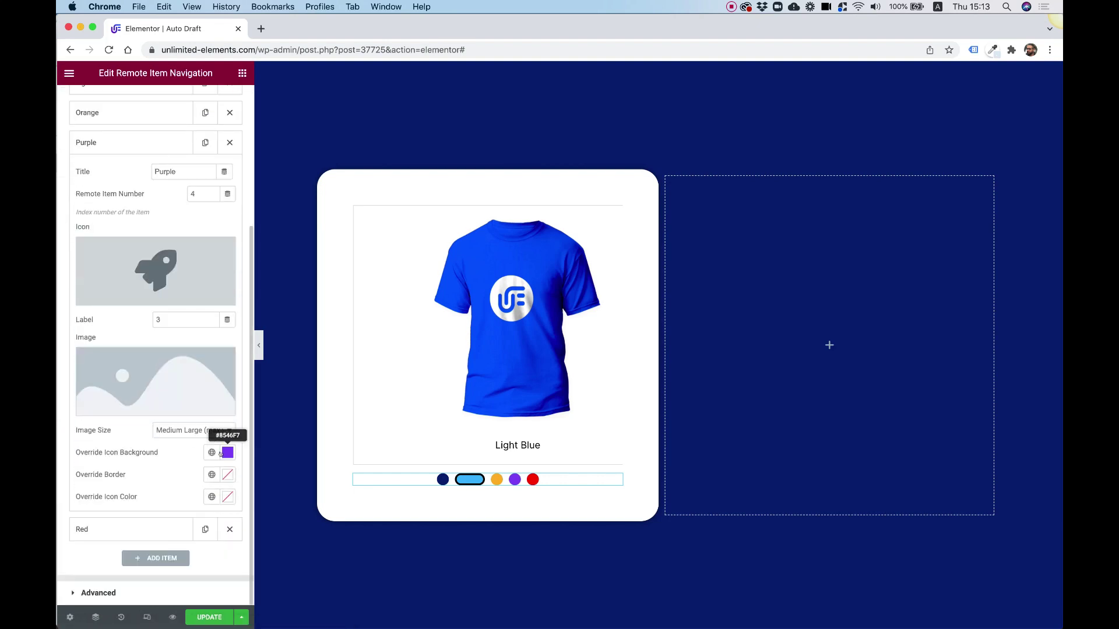
left_click(222, 453)
key("super+c")
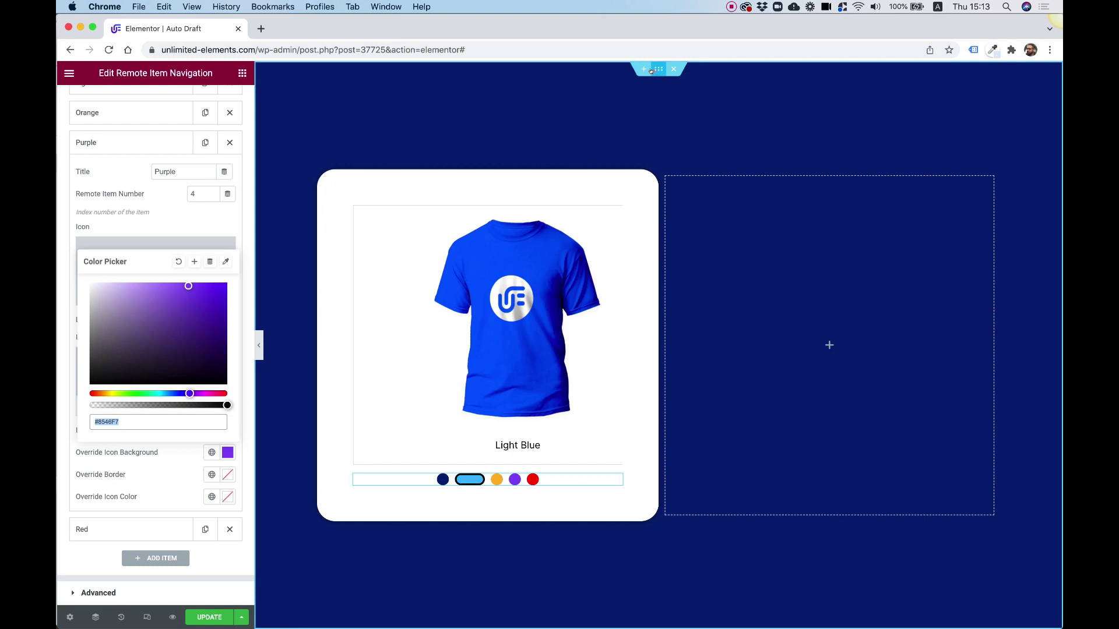
Step: Paste #8546F7 into the Purple background slide's Background Color
left_click(279, 129)
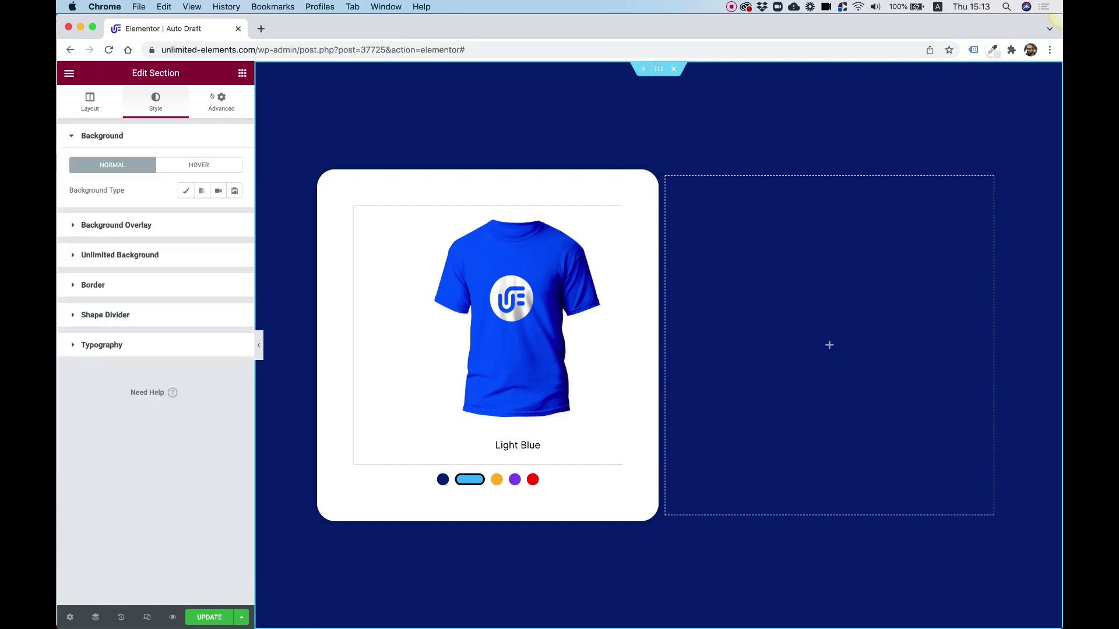
left_click(126, 256)
scroll(93, 379, "down", 6)
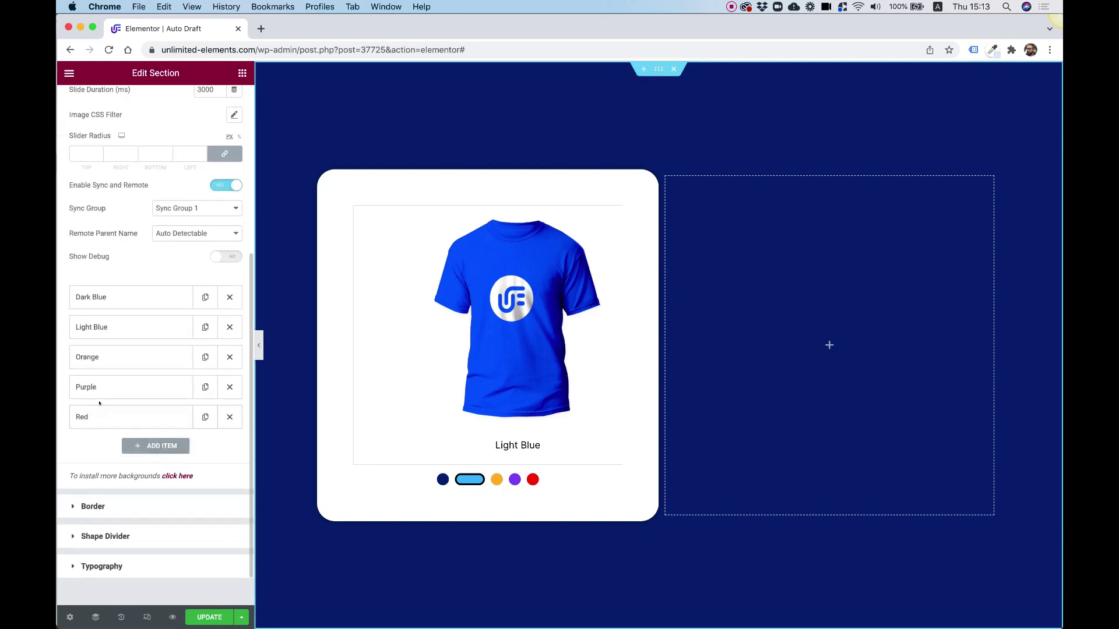
left_click(88, 391)
left_click(228, 438)
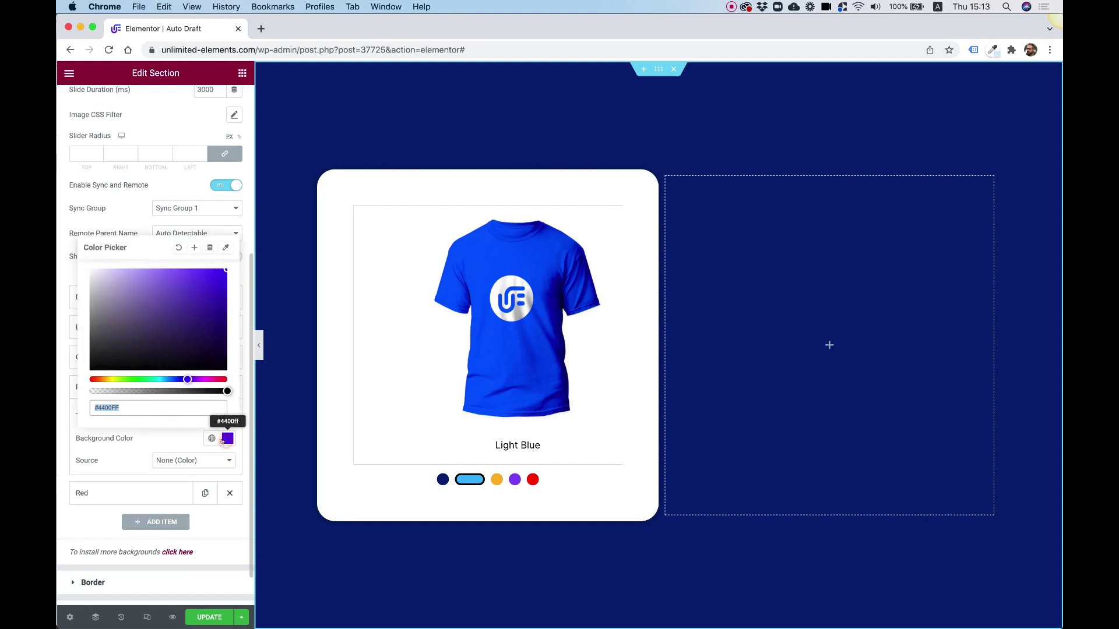
key("super+v")
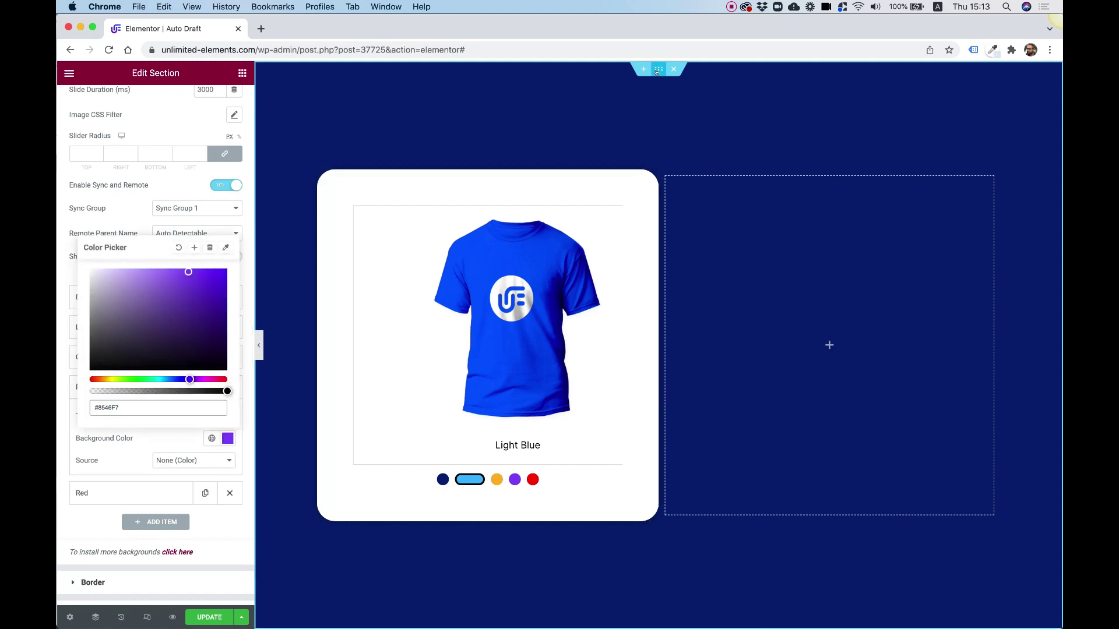
Step: Copy the Red navigation dot's #FF0000 icon background colour
left_click(515, 480)
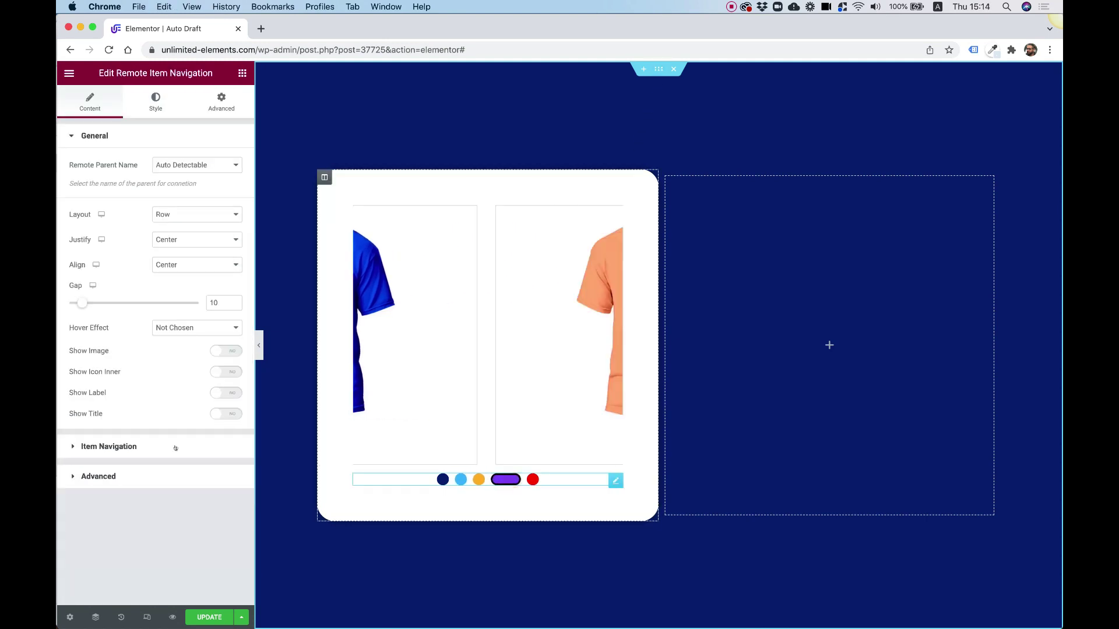
left_click(113, 447)
left_click(144, 363)
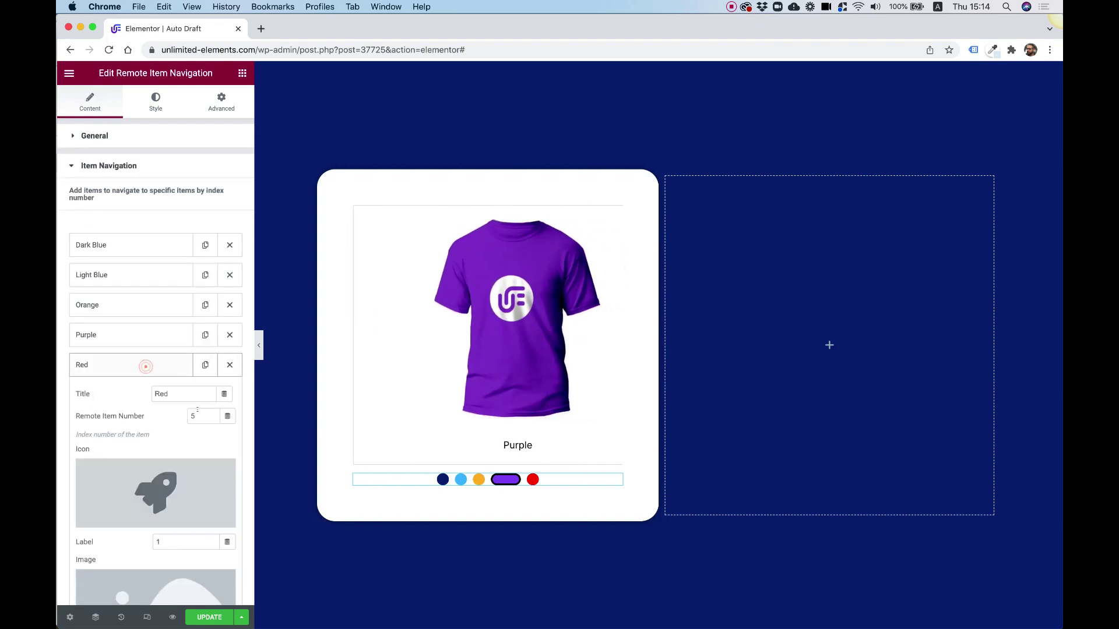
scroll(198, 457, "down", 5)
left_click(227, 483)
key("ctrl+c")
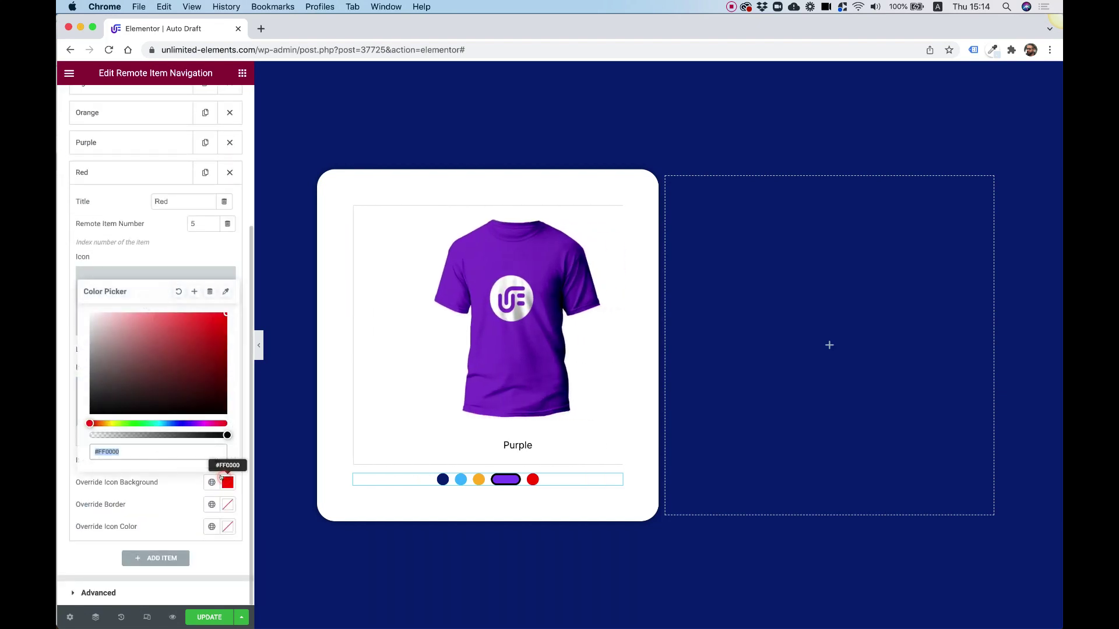
Step: Paste #FF0000 into the Red background item's Background Color
left_click(546, 126)
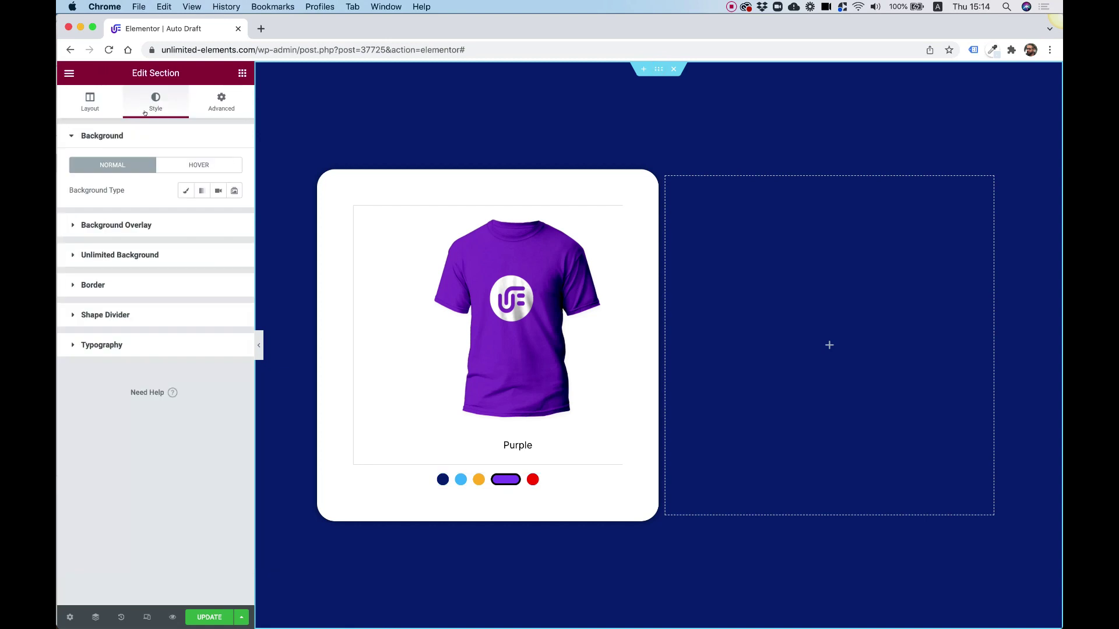
left_click(147, 250)
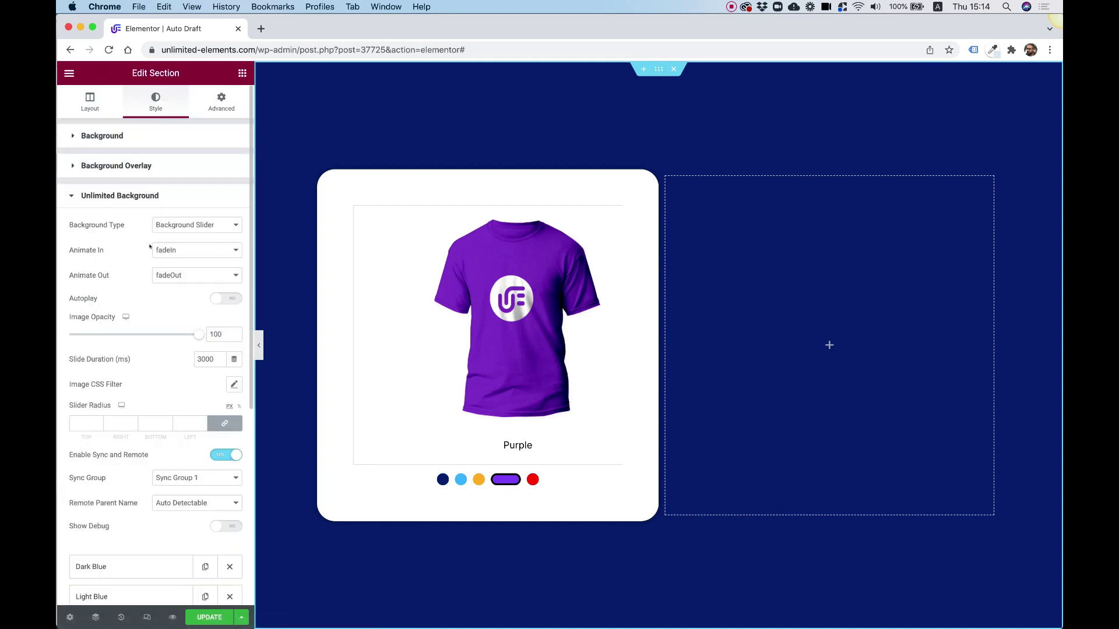
scroll(175, 320, "down", 5)
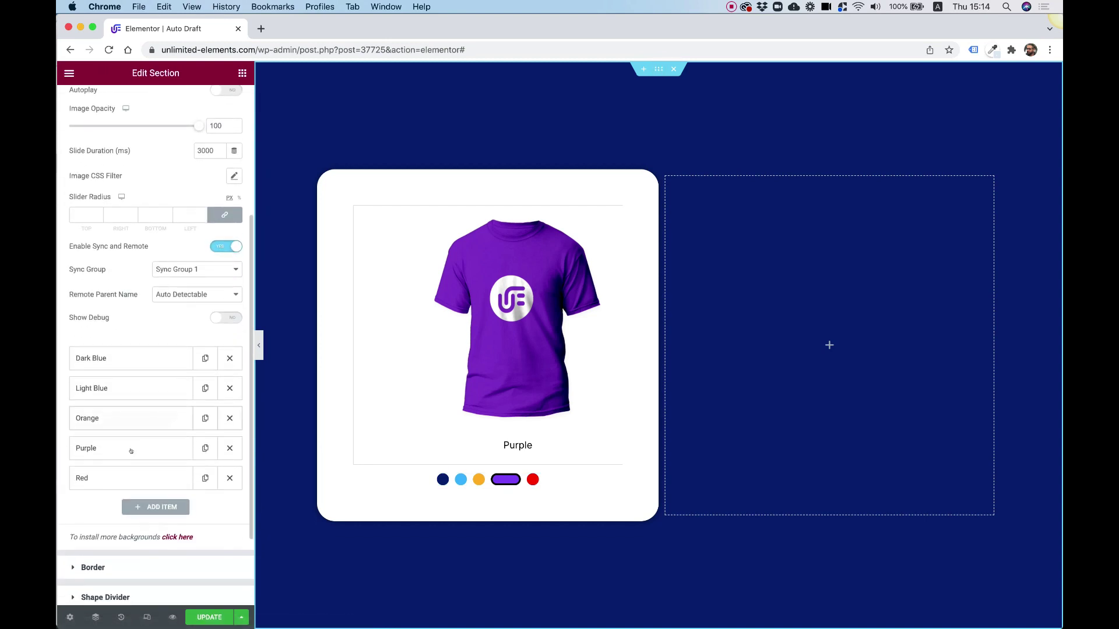
left_click(116, 477)
left_click(228, 529)
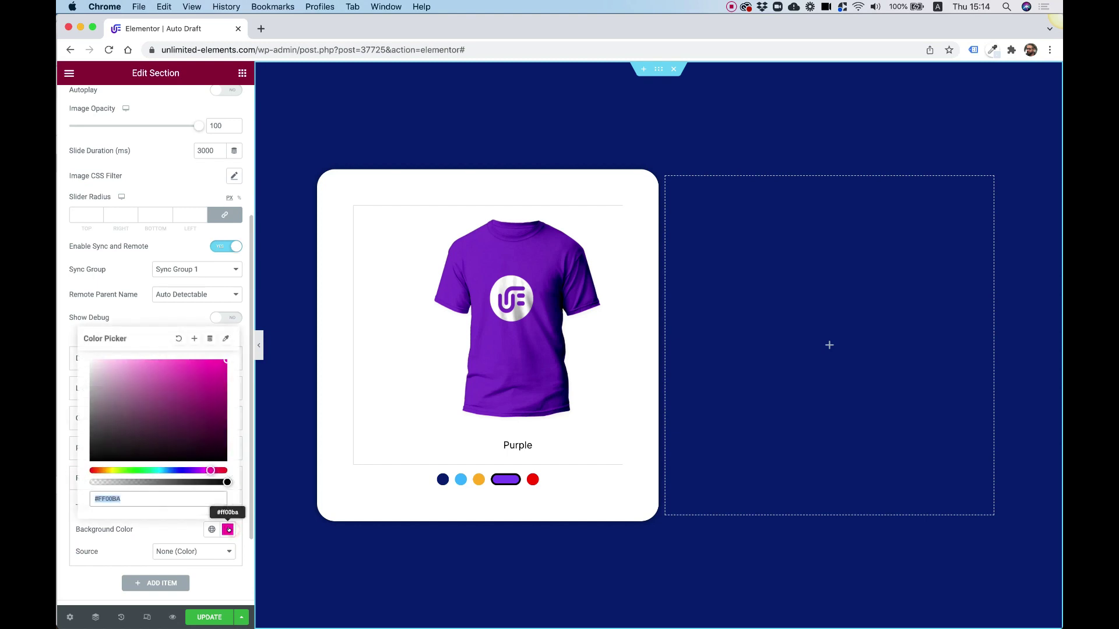
key("ctrl+v")
left_click(206, 581)
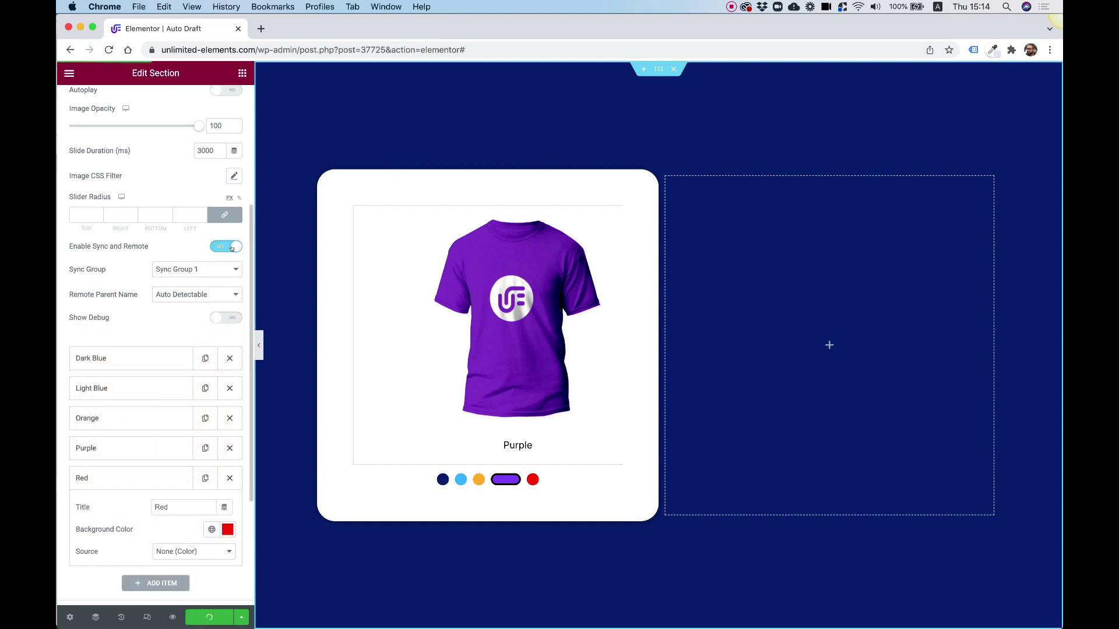
left_click(173, 616)
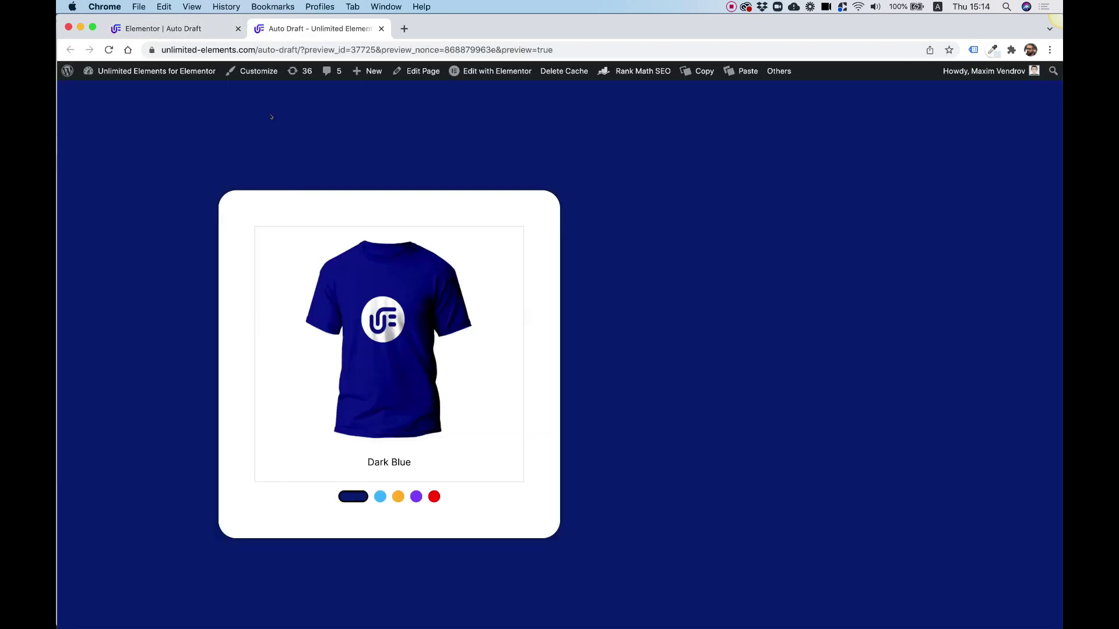
left_click(378, 497)
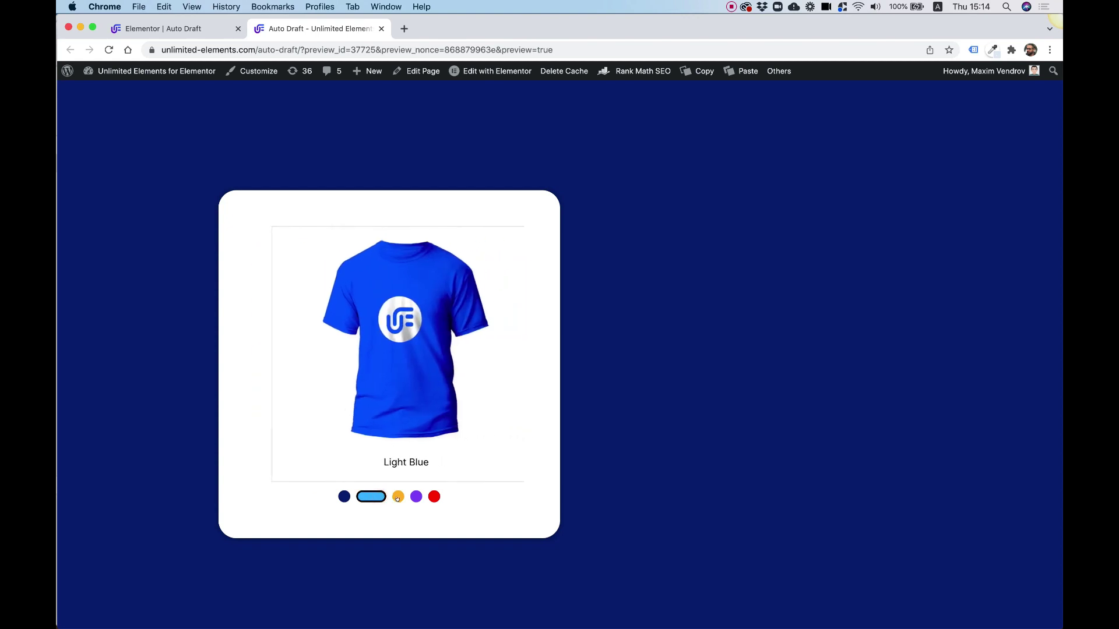
left_click(398, 497)
left_click(434, 497)
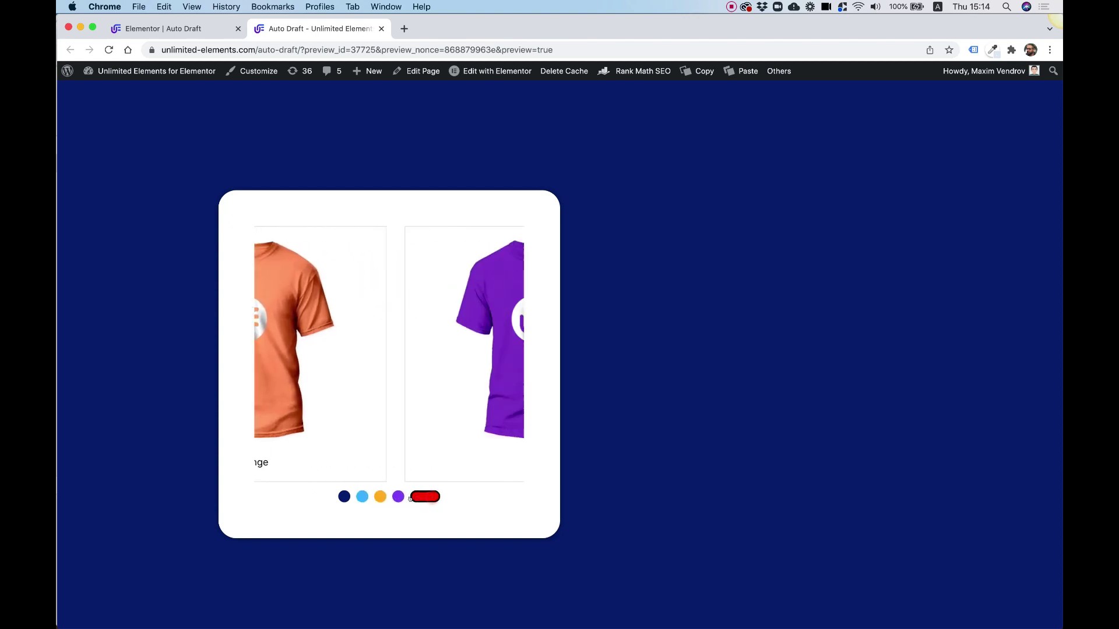
left_click(416, 497)
left_click(209, 35)
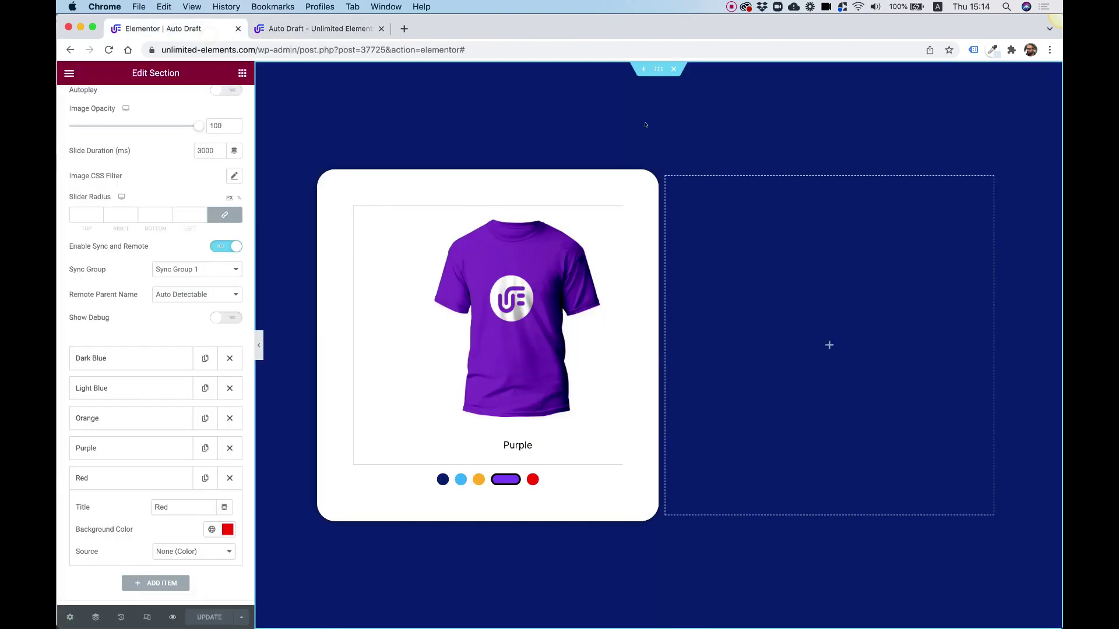
Step: Turn Sync on in the Card Carousel's Connected Widgets Settings
left_click(616, 213)
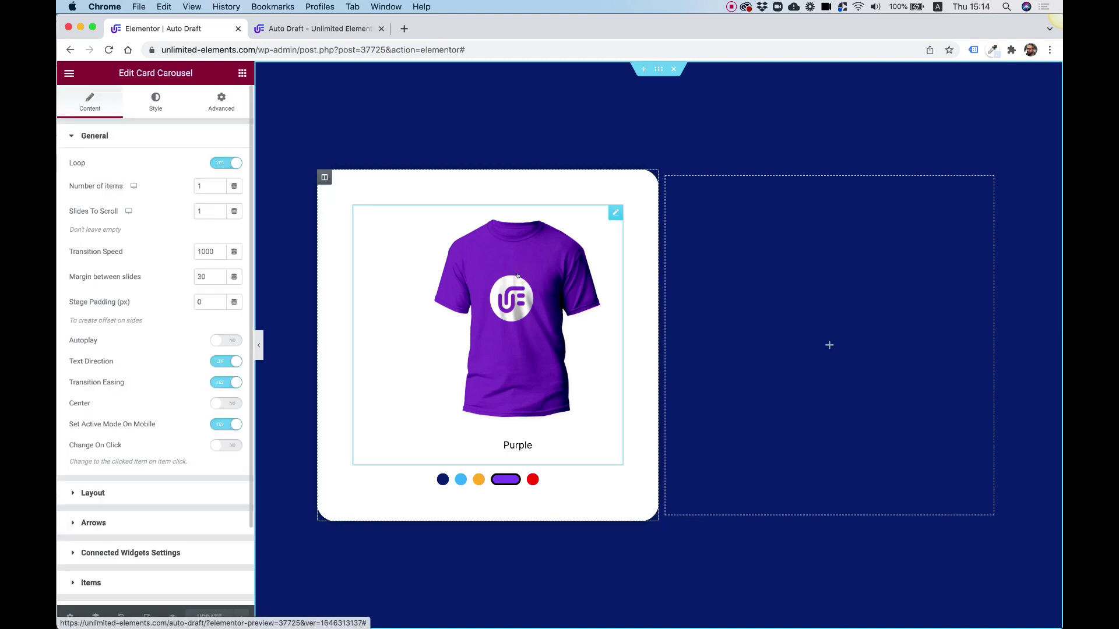
left_click(150, 551)
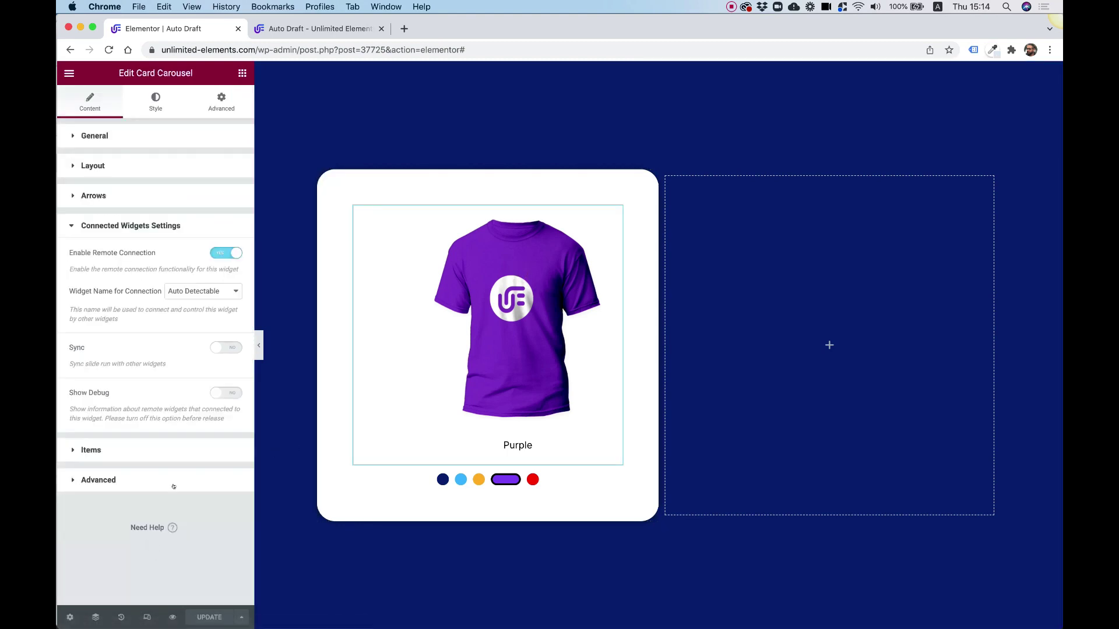
left_click(224, 347)
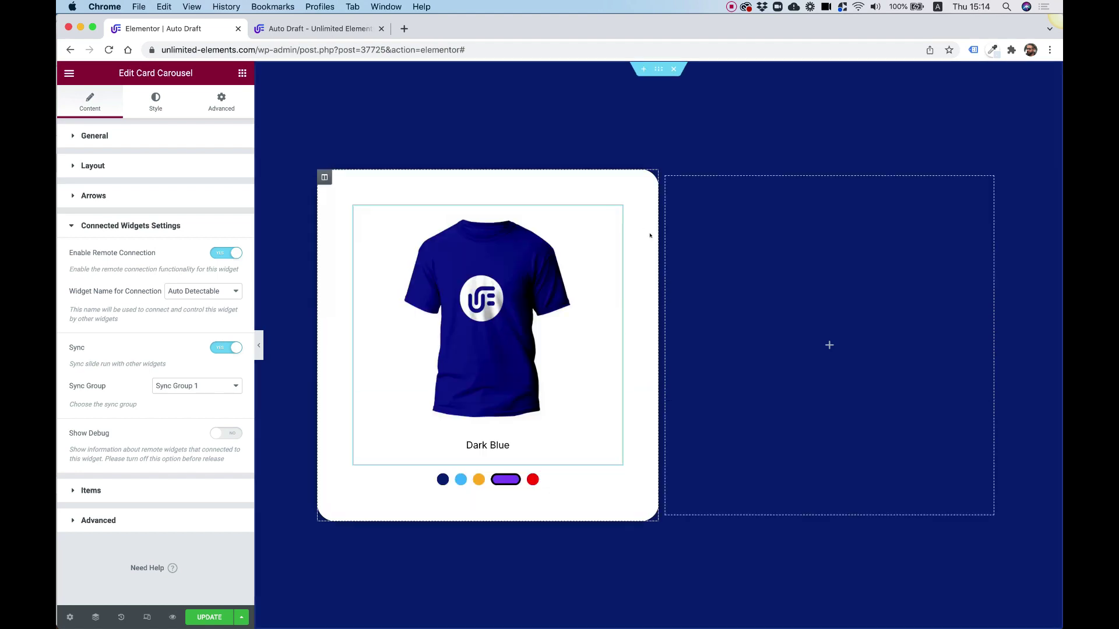
Step: Test the sync with the Orange, Light Blue, Dark Blue and Red dots, ending on red
left_click(474, 479)
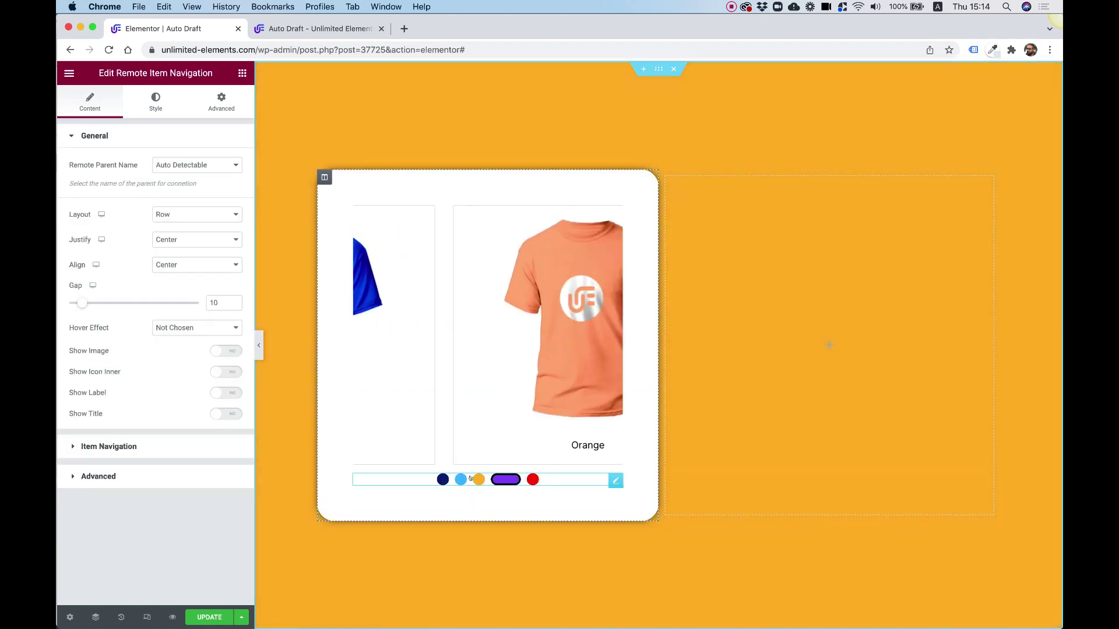
left_click(458, 480)
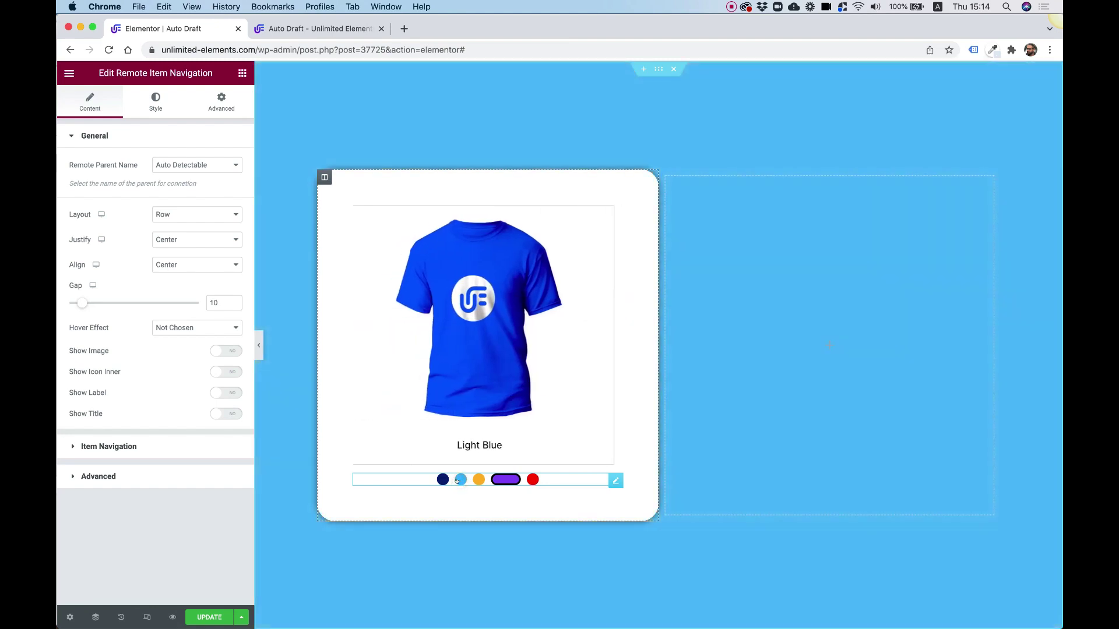
left_click(440, 479)
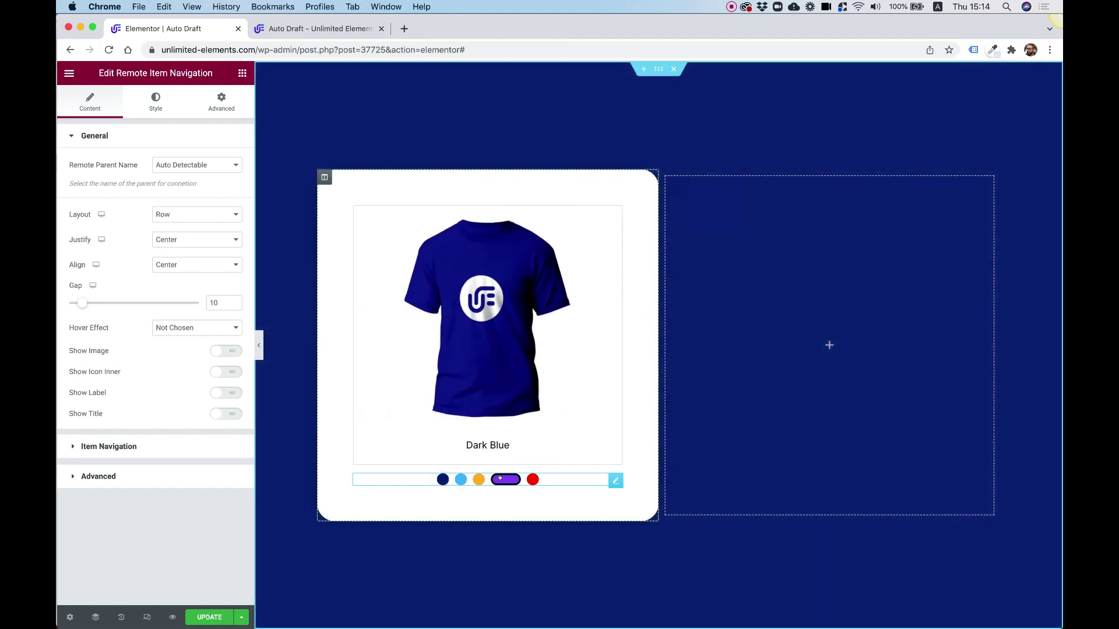
left_click(532, 479)
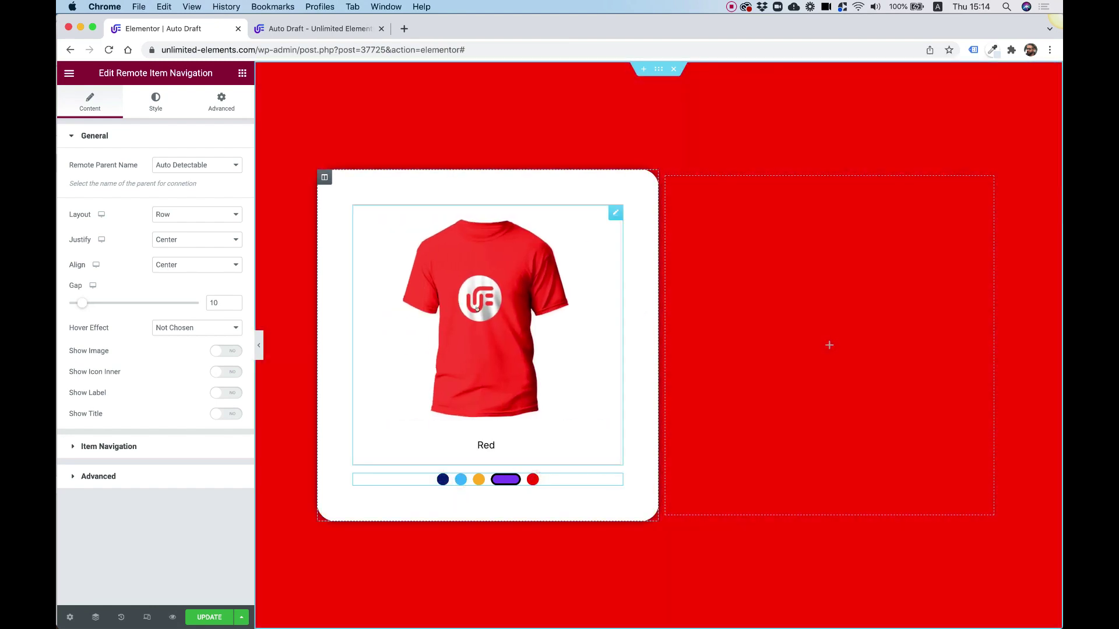
Step: Set the carousel's Item Border Type to None and save the page with Update
left_click(493, 290)
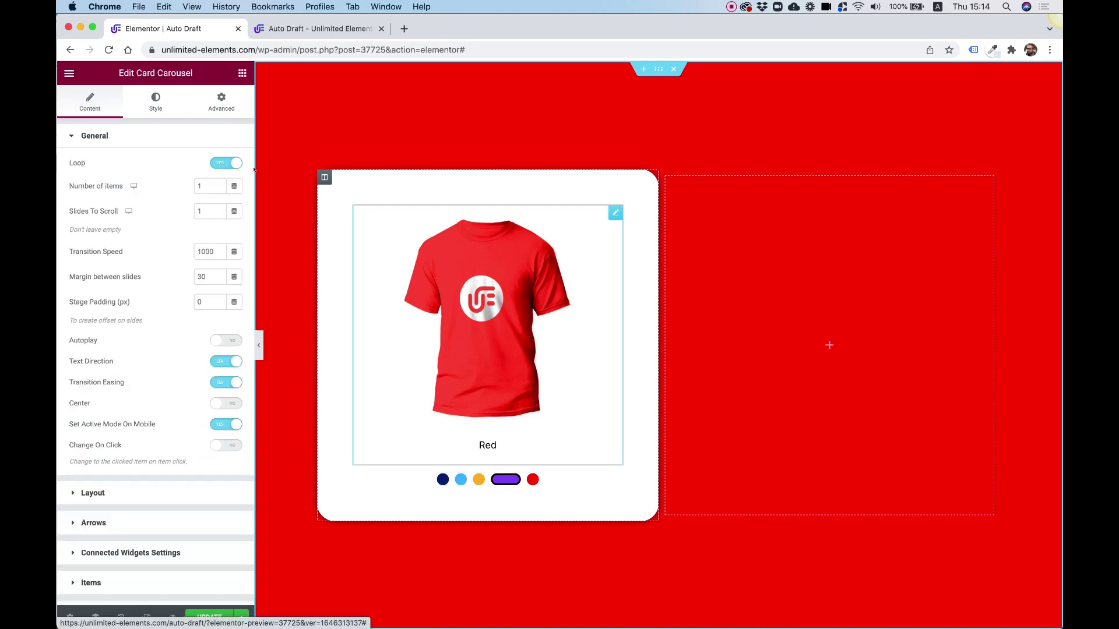
left_click(149, 89)
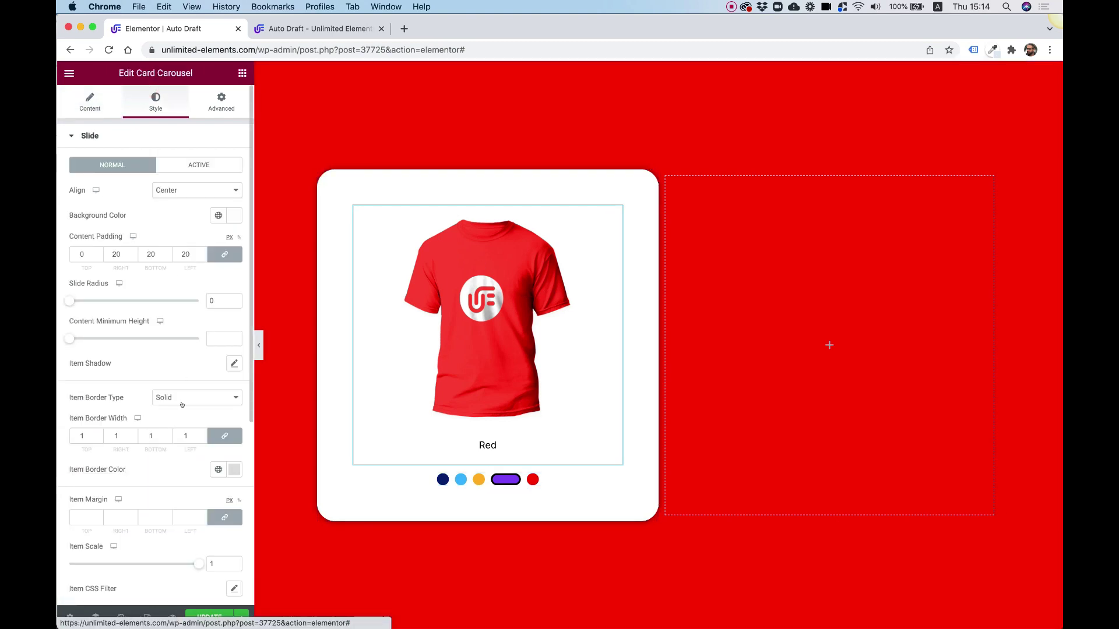
left_click(201, 401)
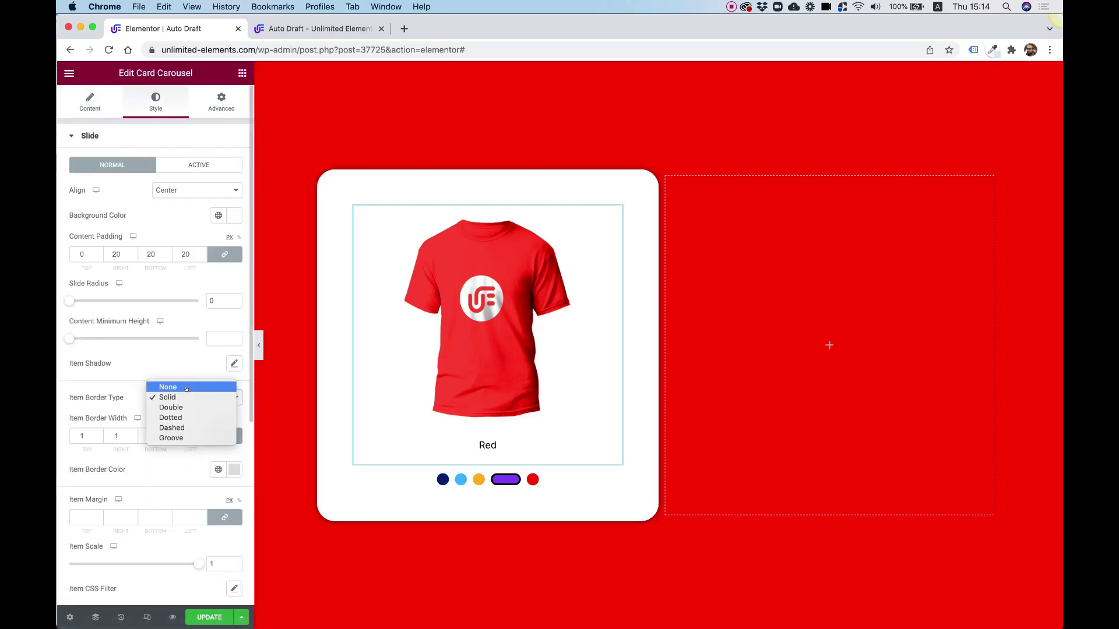
left_click(187, 387)
left_click(207, 618)
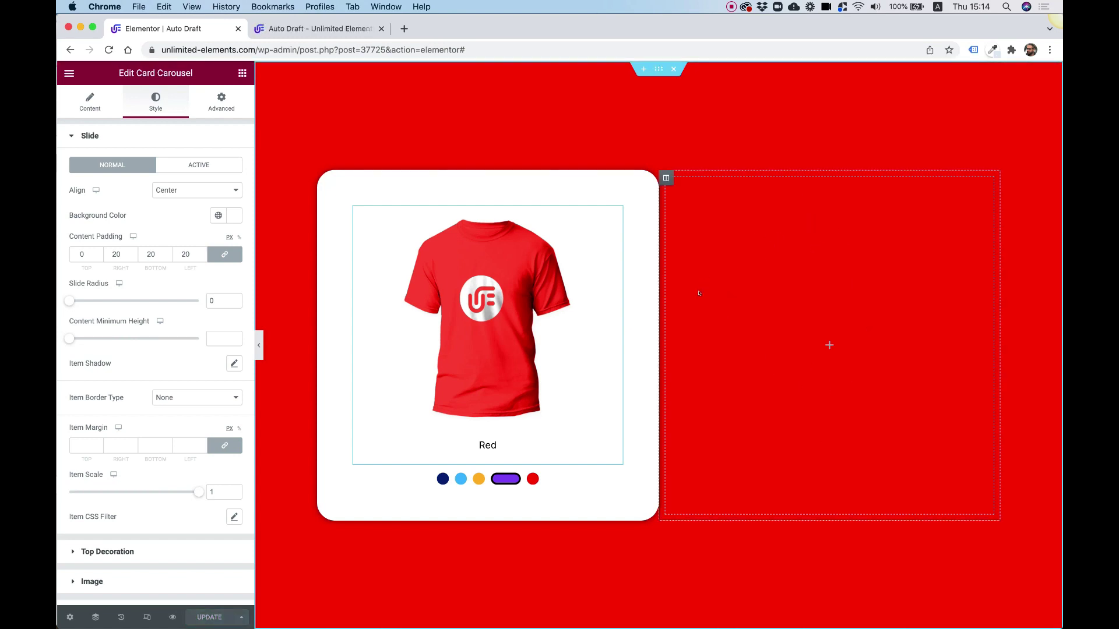
left_click(238, 73)
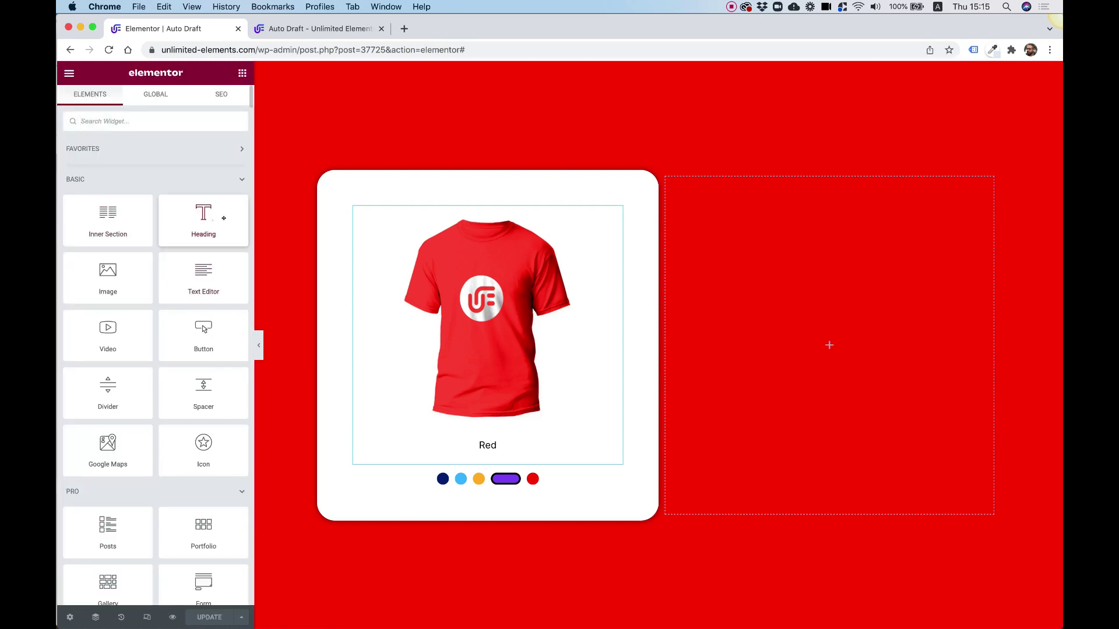
Step: Add a Heading widget to the right column and set the column's Vertical Align to Middle
left_click_drag(213, 218, 756, 324)
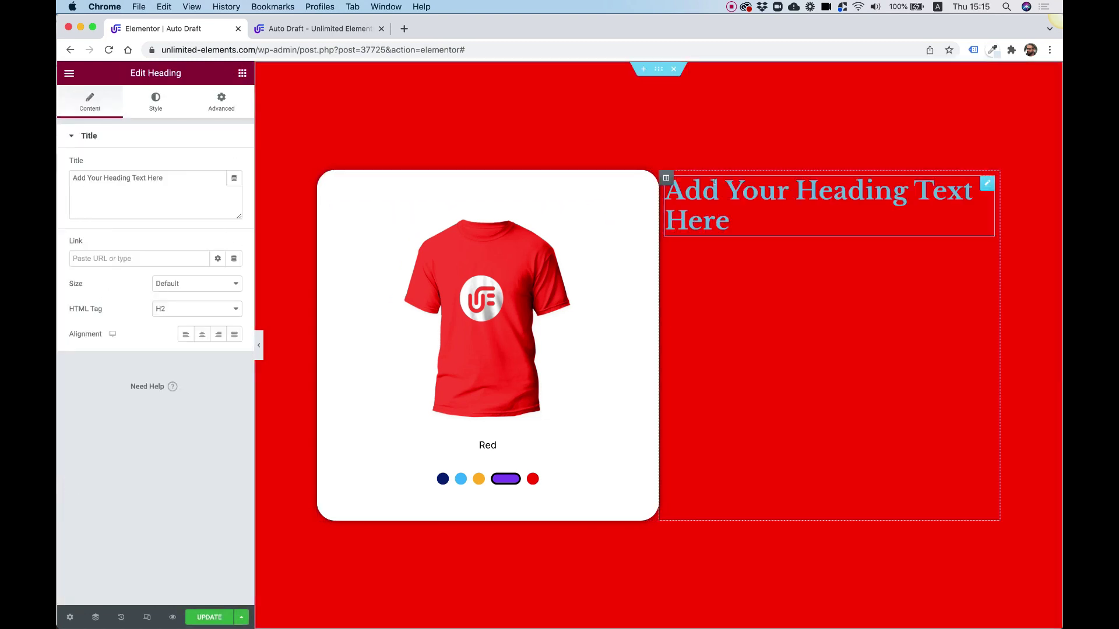
left_click(666, 178)
left_click(192, 189)
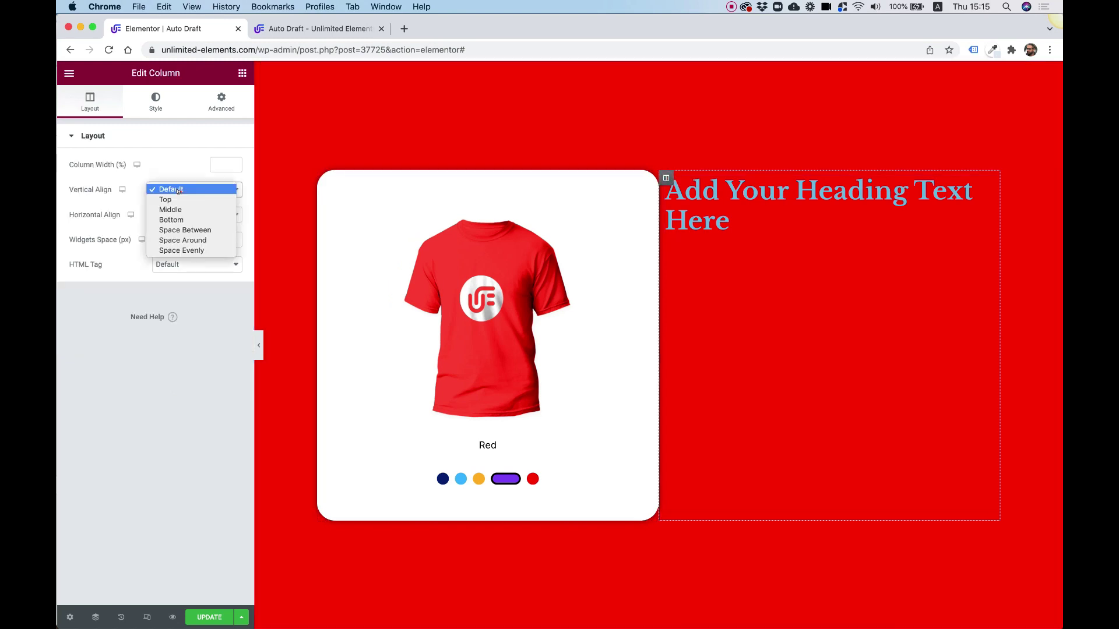
left_click(178, 209)
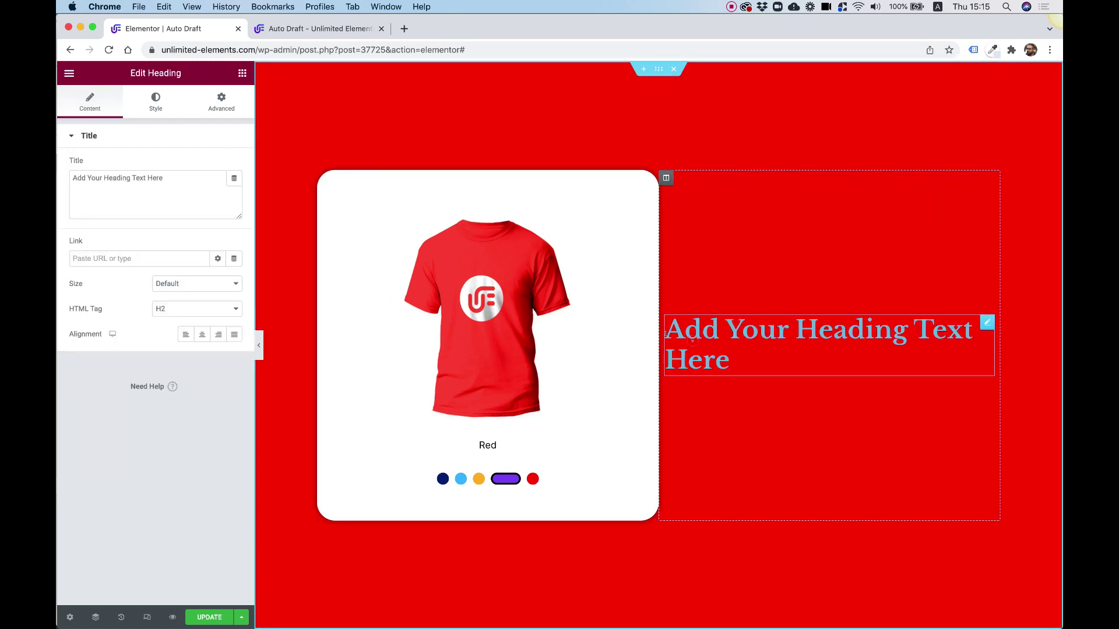
Step: Make the heading text white and change its title to 'Our Most Selling Products'
left_click(140, 102)
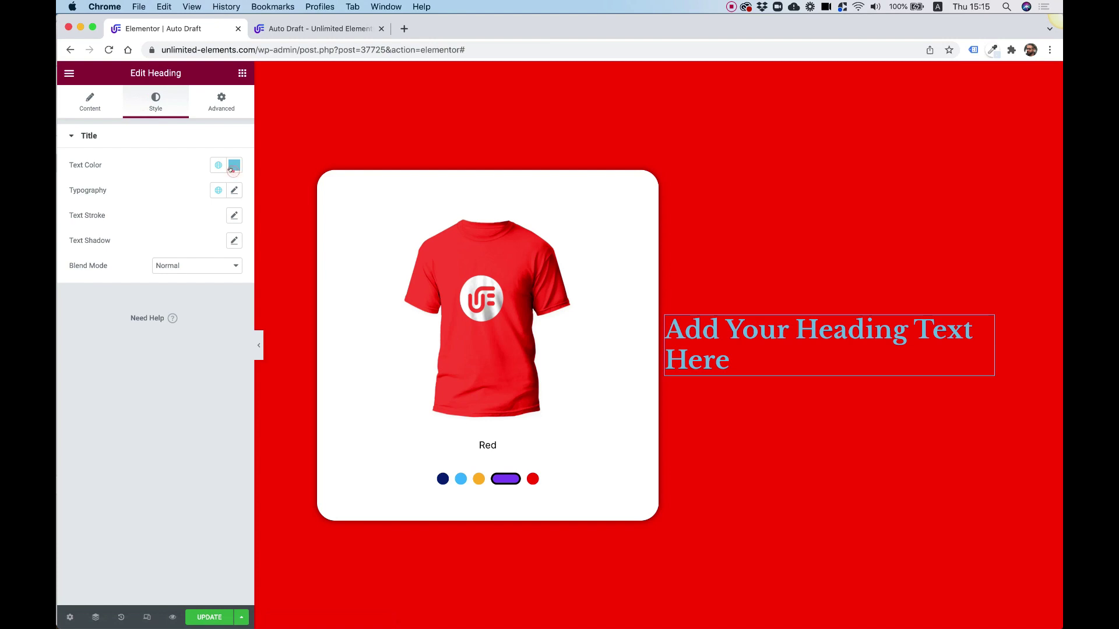
left_click(231, 166)
left_click(97, 211)
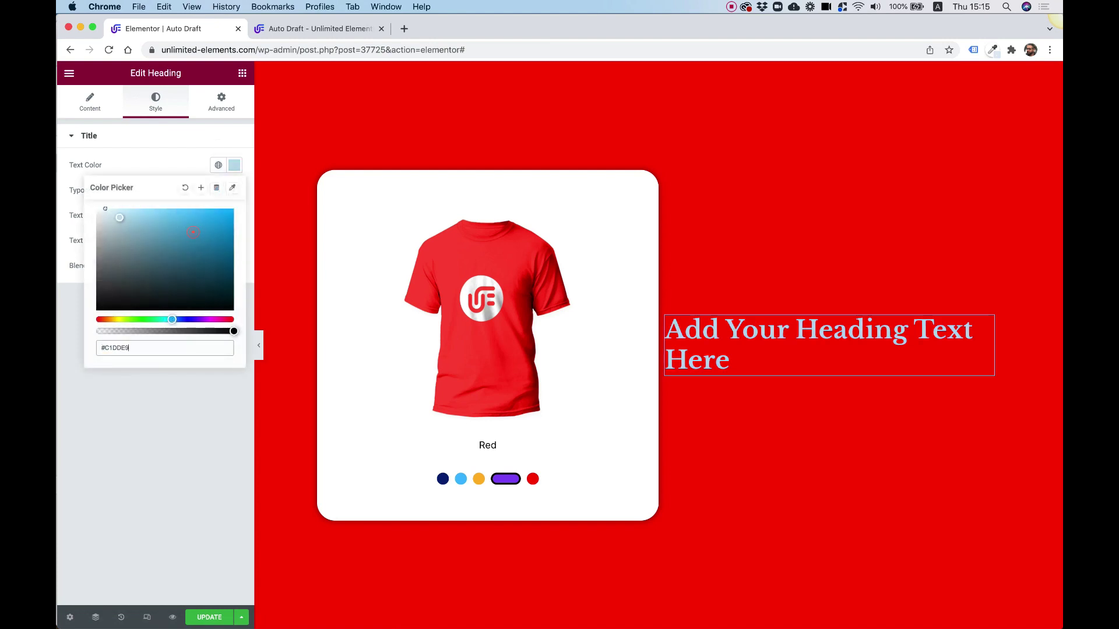
left_click(77, 105)
triple_click(157, 198)
type("Ou")
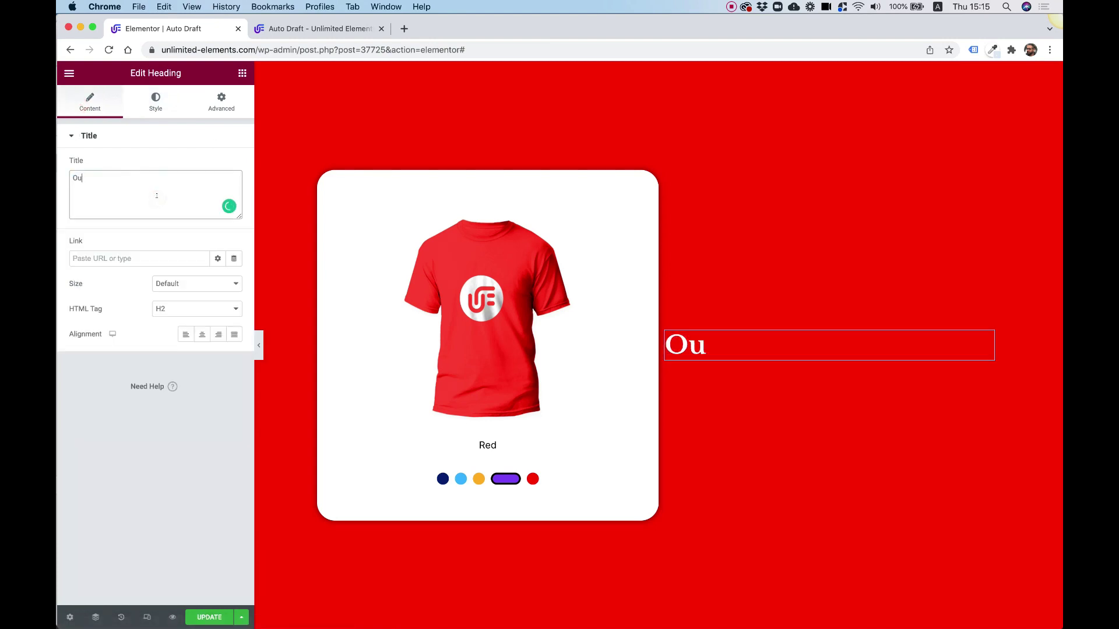
type("r Most")
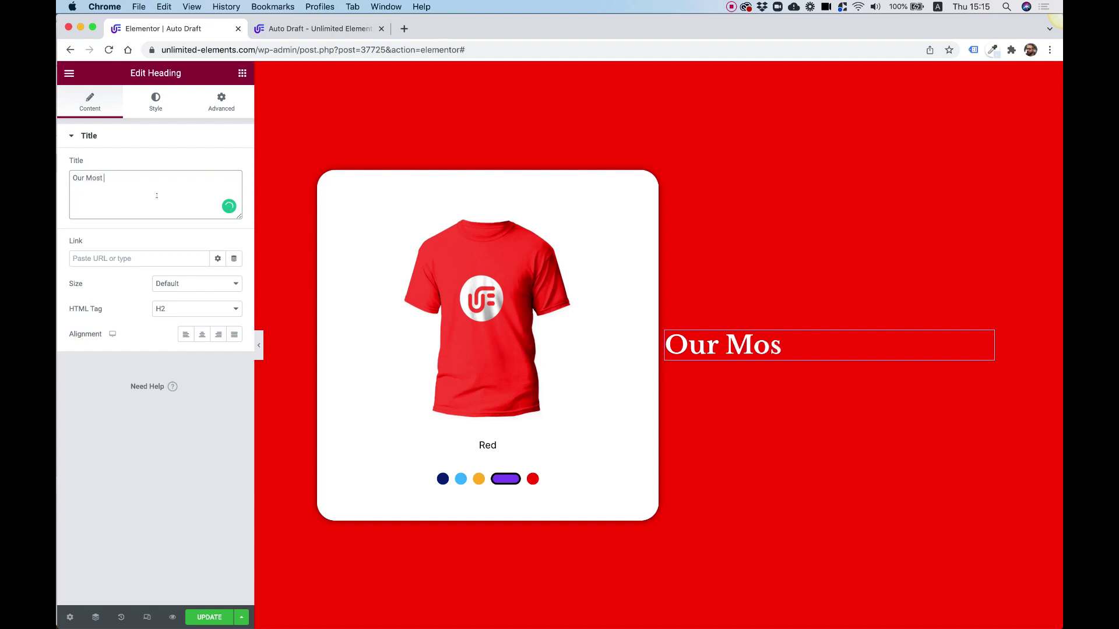
type(" Selling P")
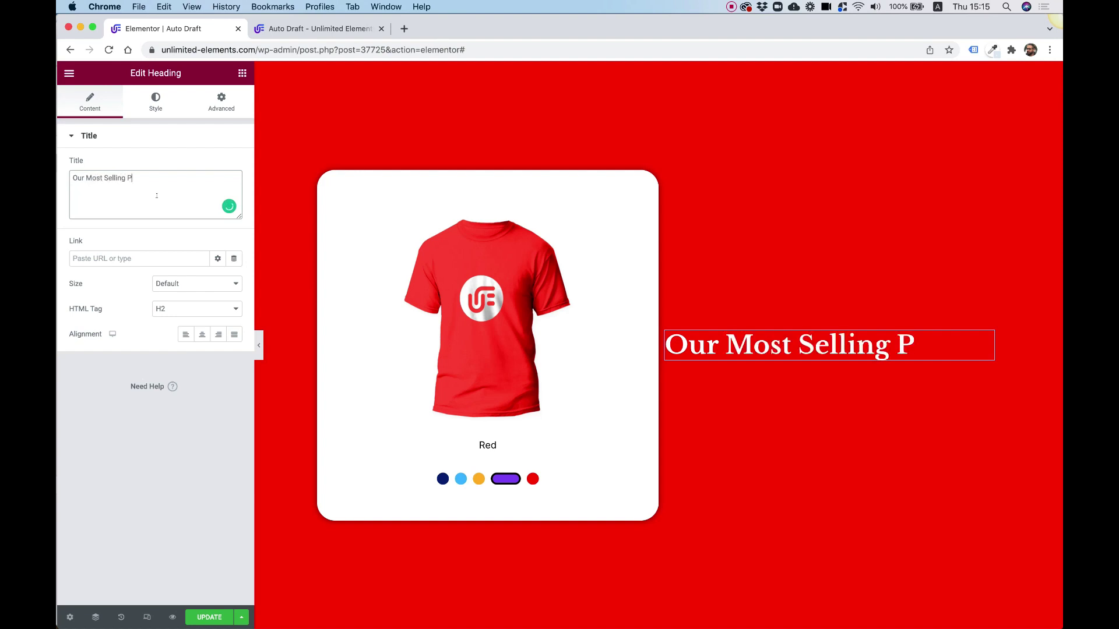
type("roducts")
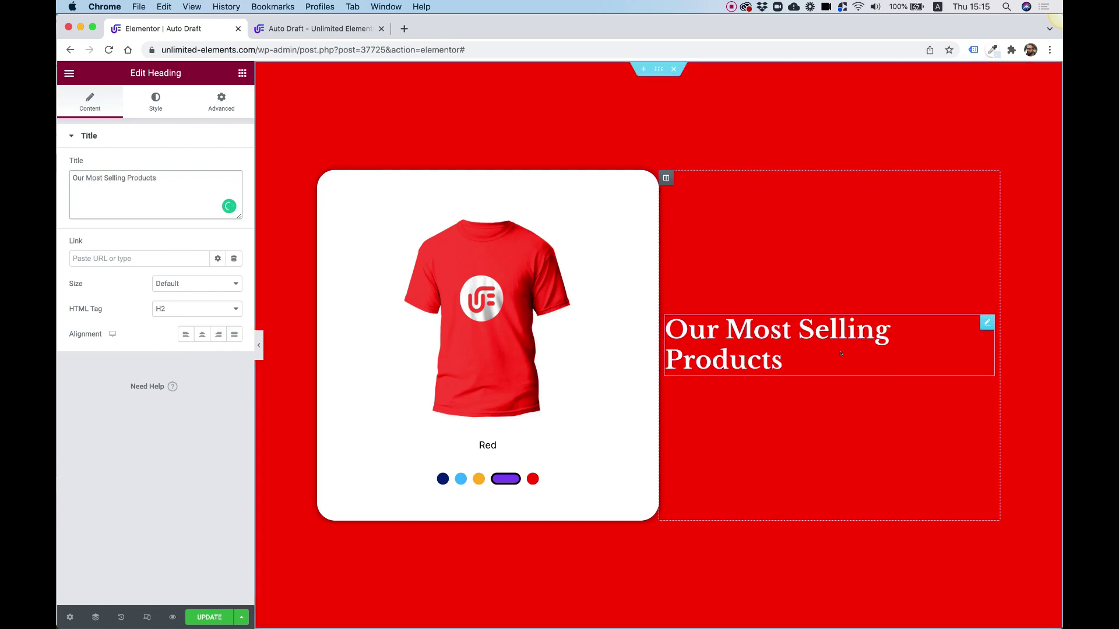
left_click(652, 69)
Step: Set the section's Columns Gap to Wider
left_click(89, 103)
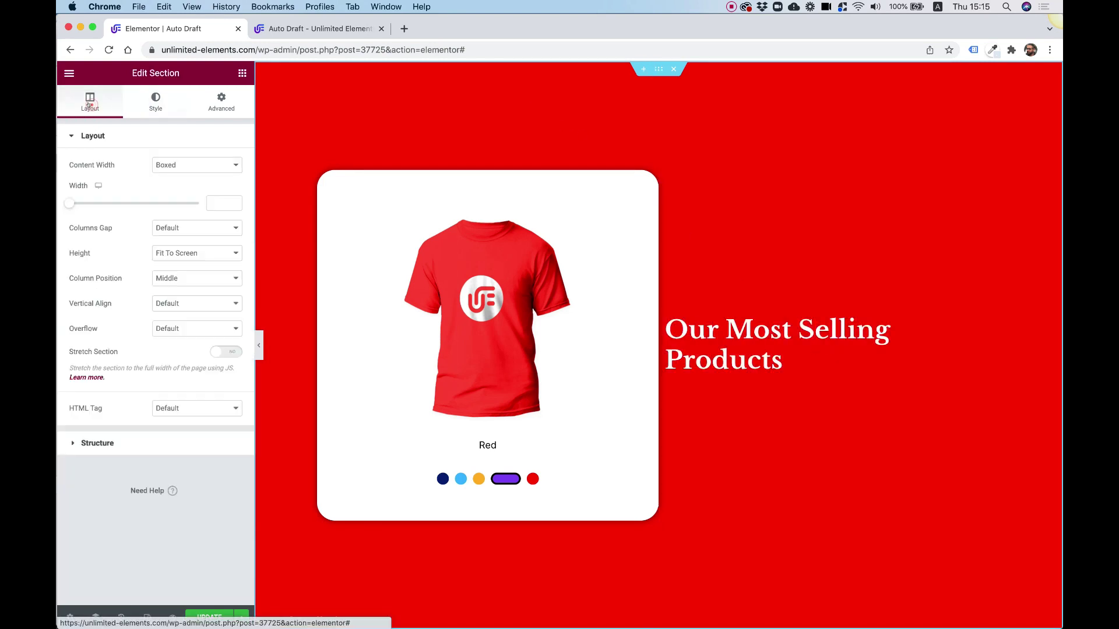
left_click(175, 227)
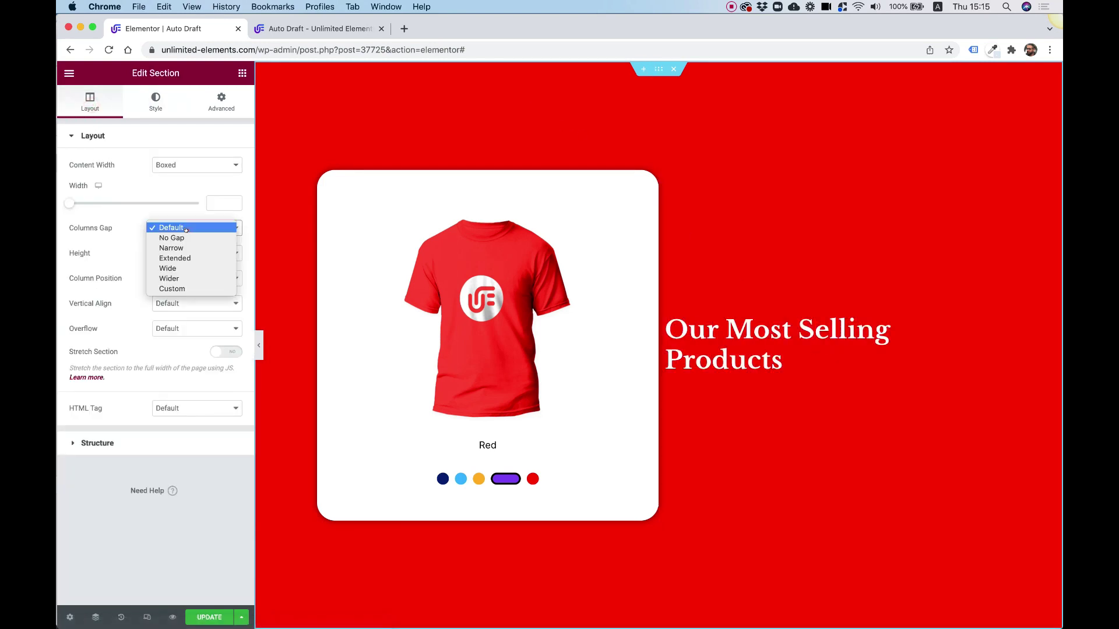
left_click(182, 278)
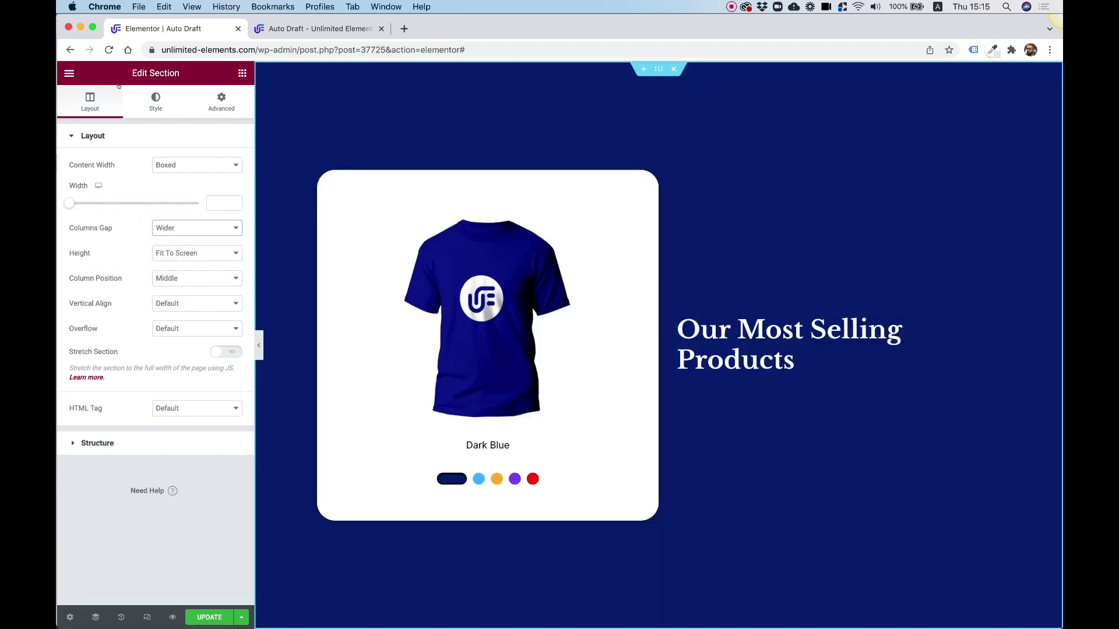
left_click(242, 73)
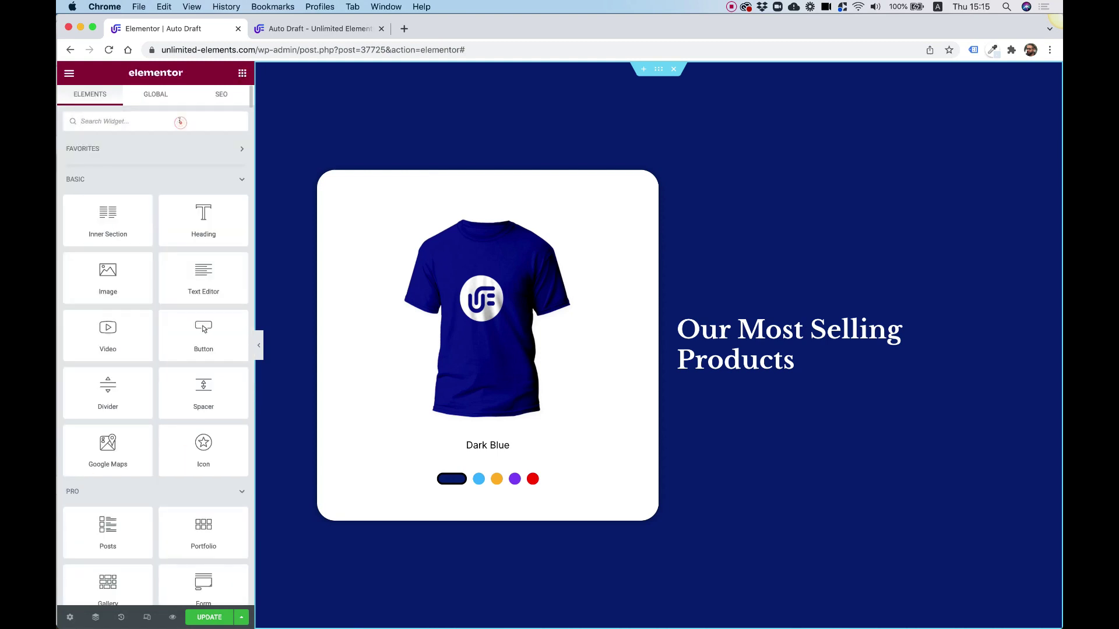
Step: Search for 'remote' and place a Remote Arrows widget beside the heading
type("remoote")
key("BackSpace")
key("BackSpace")
key("BackSpace")
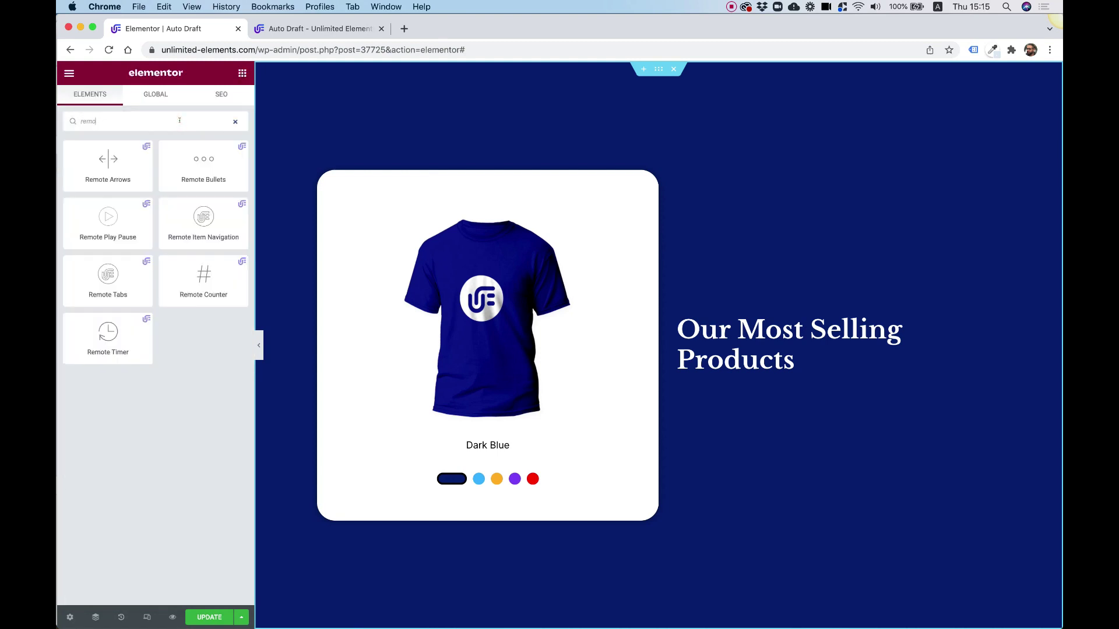
left_click_drag(108, 162, 735, 318)
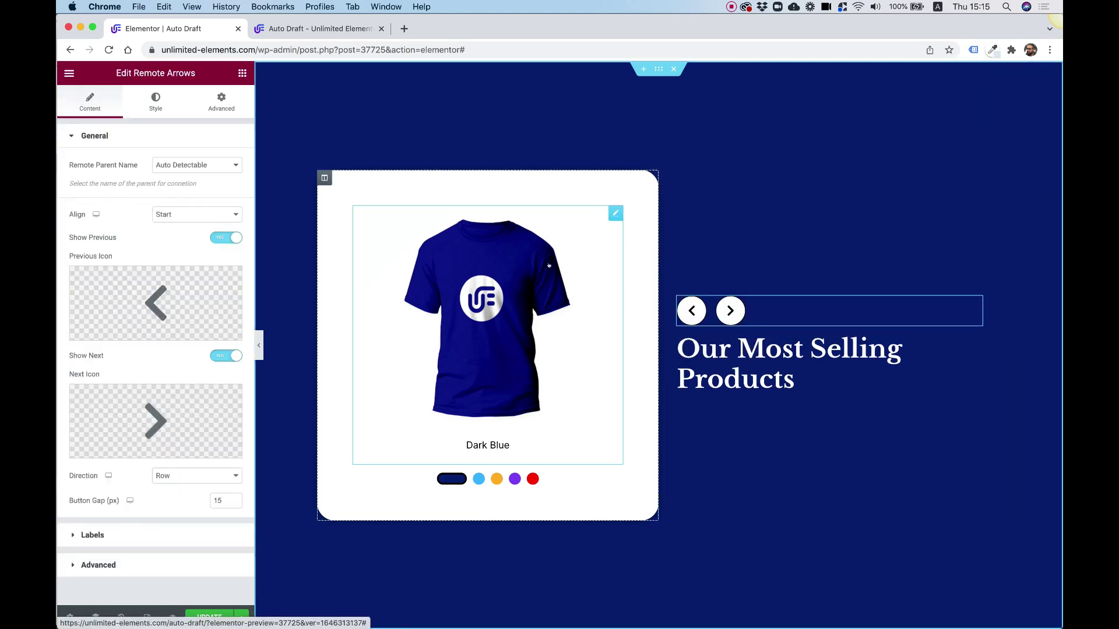
Step: Test the previous and next arrows, stepping the carousel forward to the Red shirt
left_click(692, 311)
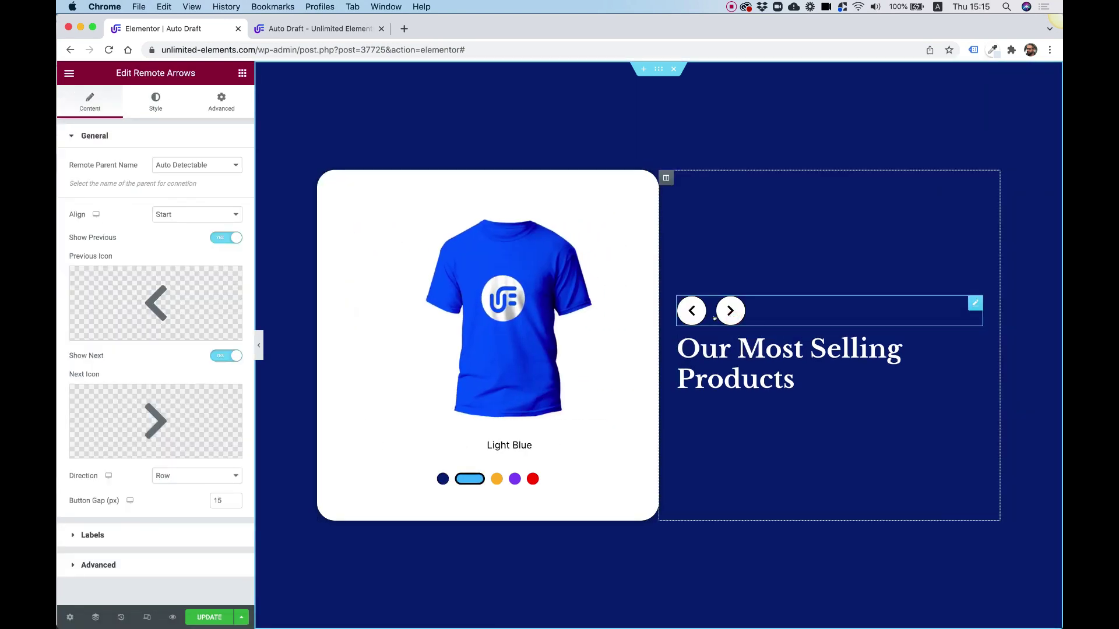
left_click(692, 311)
left_click(730, 312)
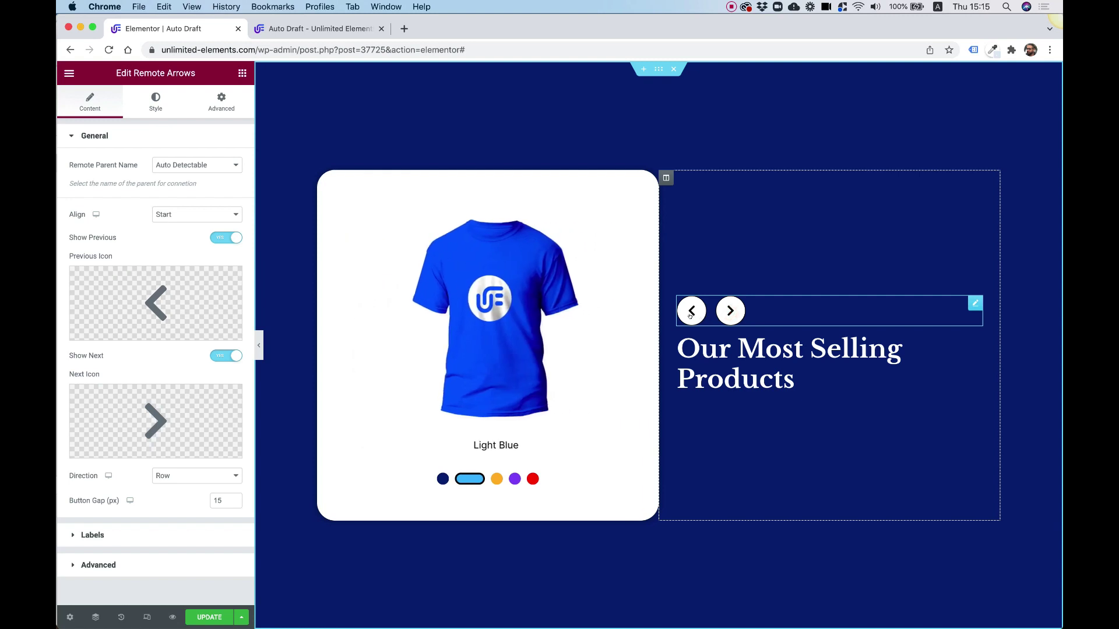
left_click(692, 311)
left_click(730, 311)
left_click(729, 311)
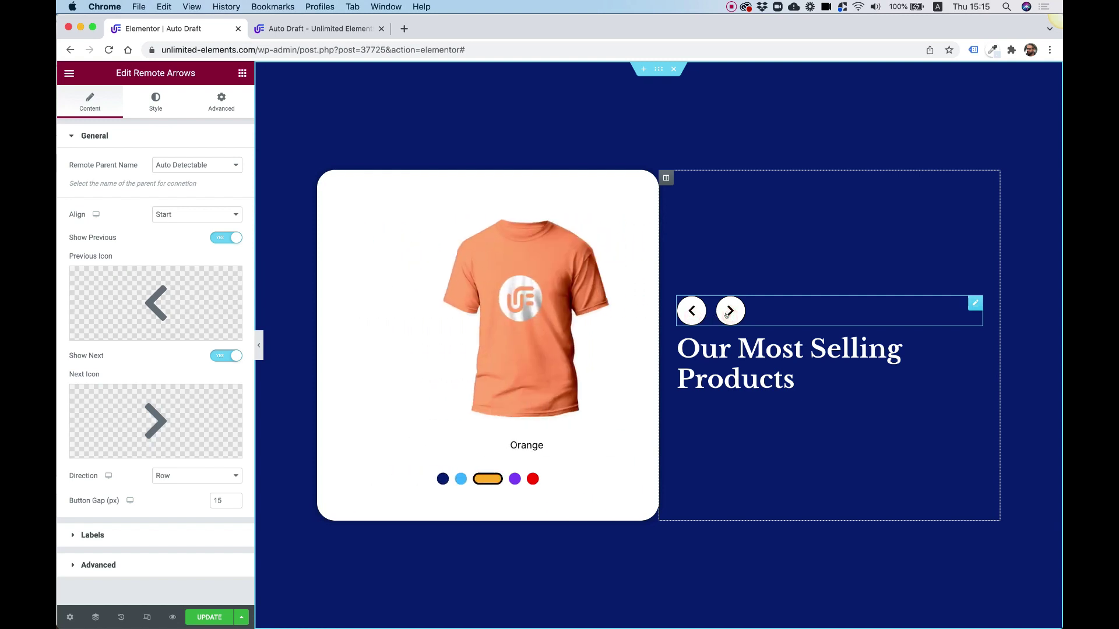
left_click(730, 312)
left_click(729, 311)
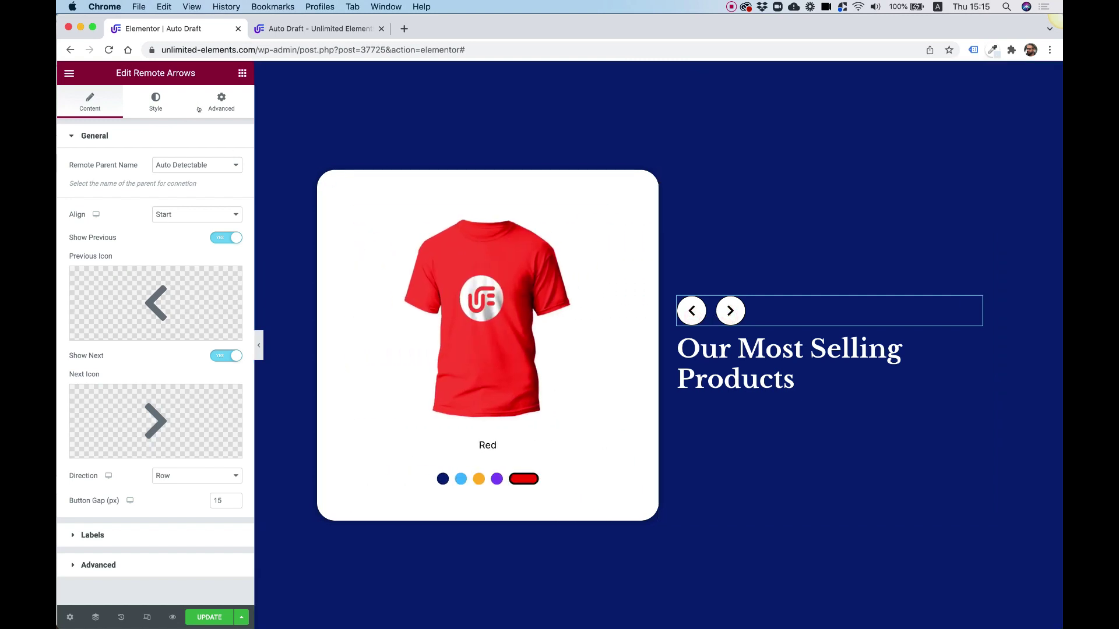
left_click(240, 73)
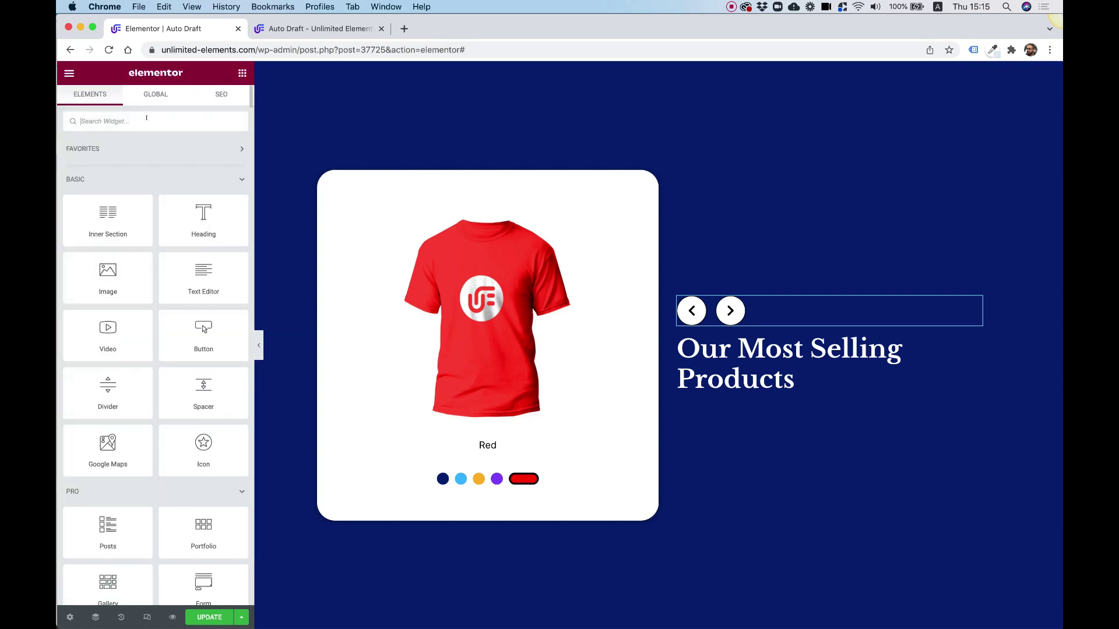
Step: Add a Remote Counter above the arrows and move the arrows below the heading
type("remote co")
left_click_drag(122, 160, 761, 307)
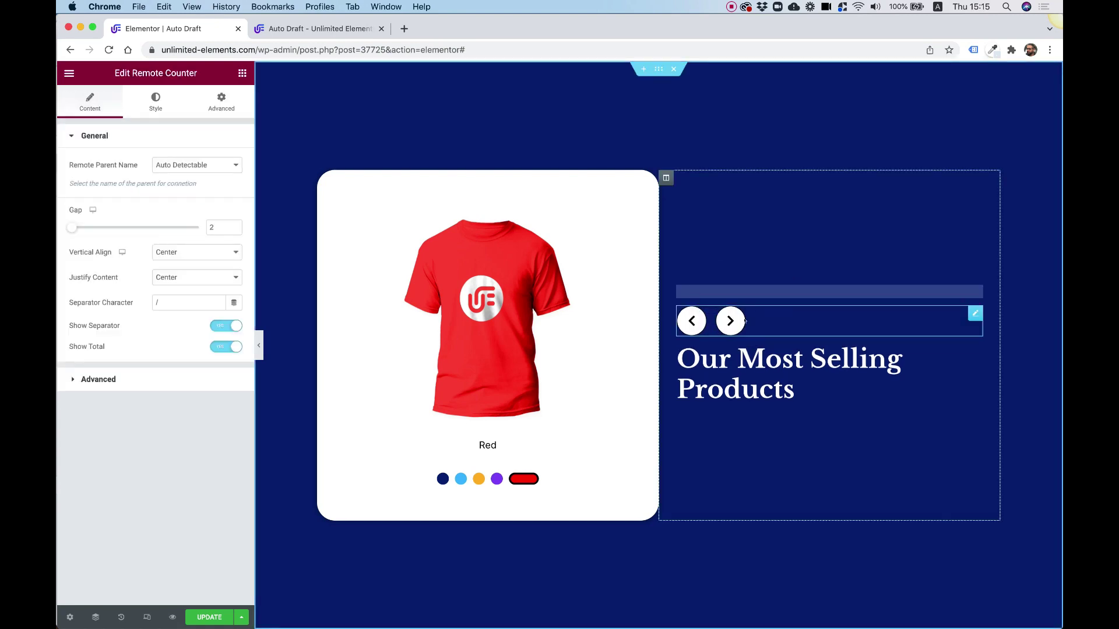
left_click_drag(973, 316, 791, 373)
left_click_drag(841, 313, 839, 313)
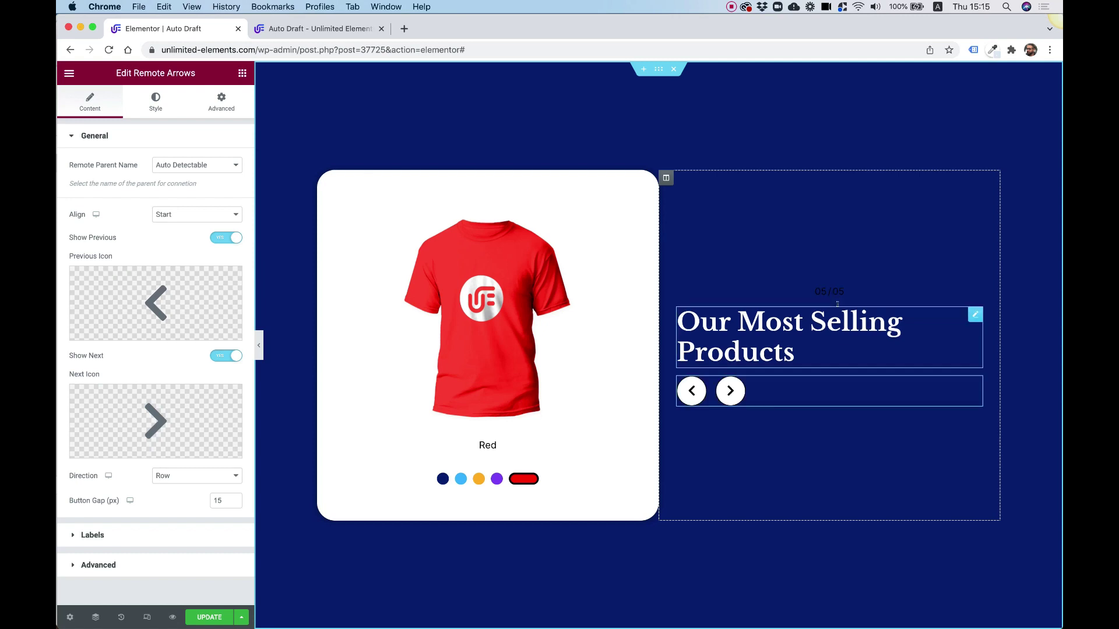
Step: Set the counter's Vertical Align and Justify Content both to Start
left_click(832, 291)
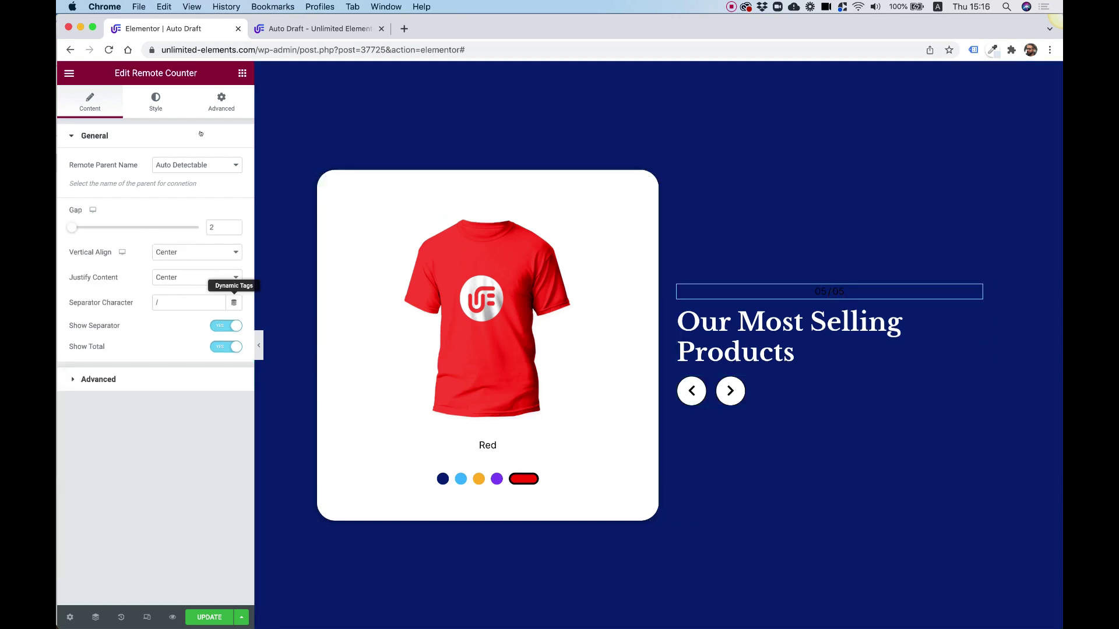
left_click(197, 251)
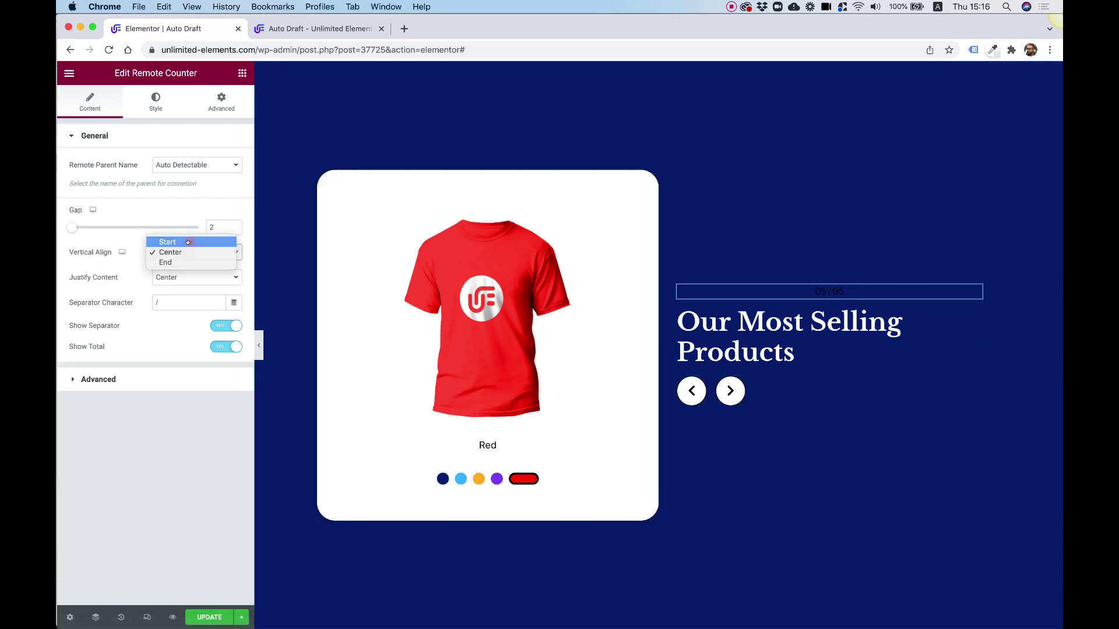
left_click(188, 242)
left_click(181, 277)
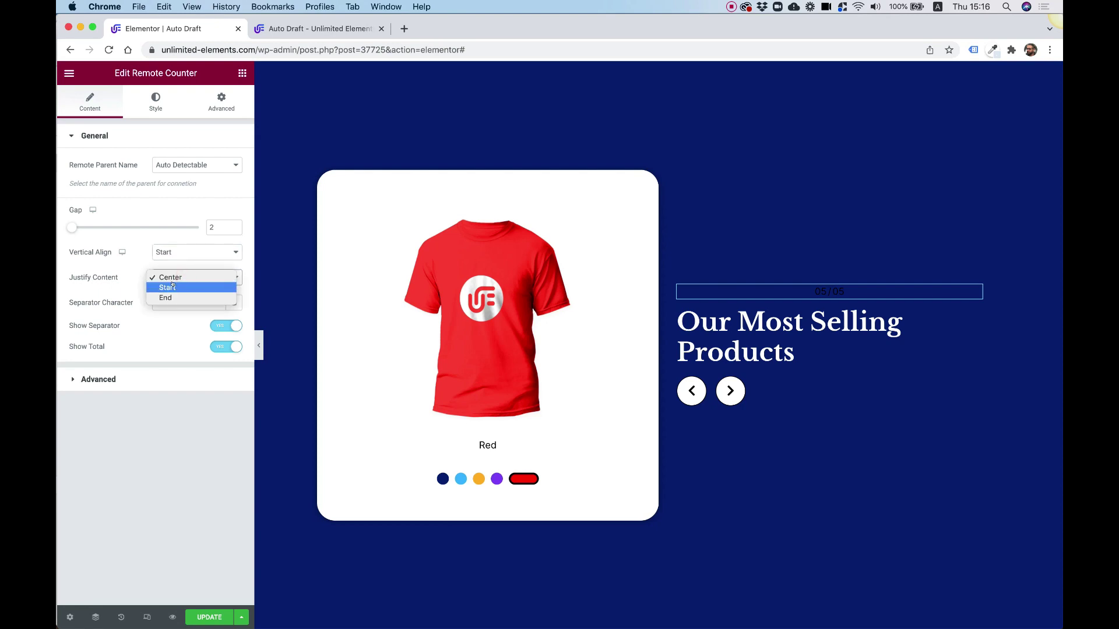
left_click(172, 283)
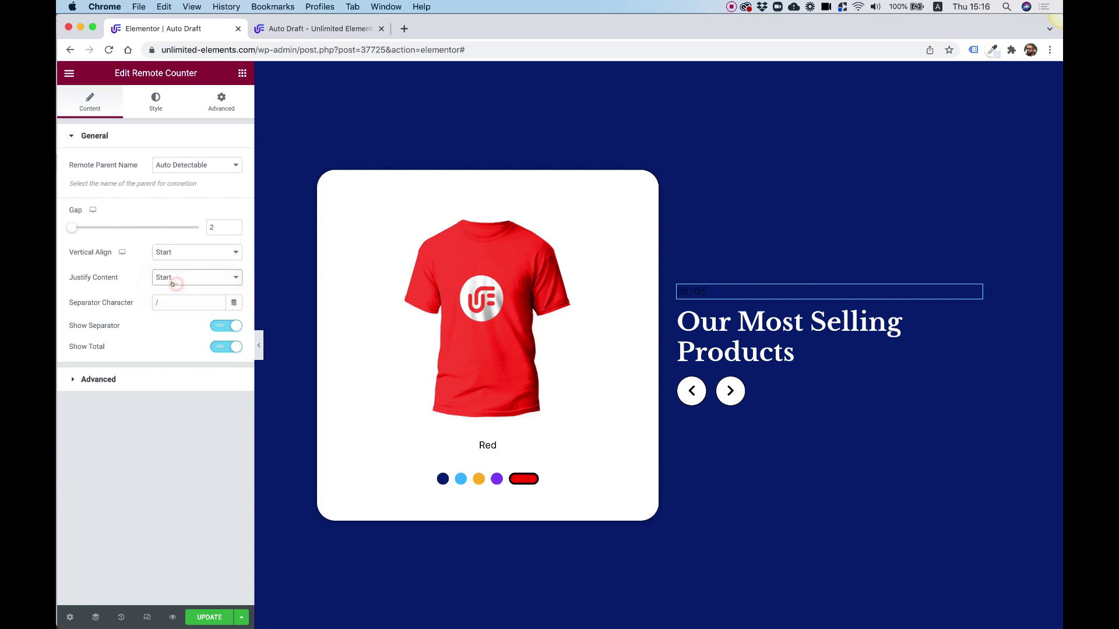
Step: Set the counter's total number colour to white (#FFFFFF)
left_click(155, 102)
left_click(233, 165)
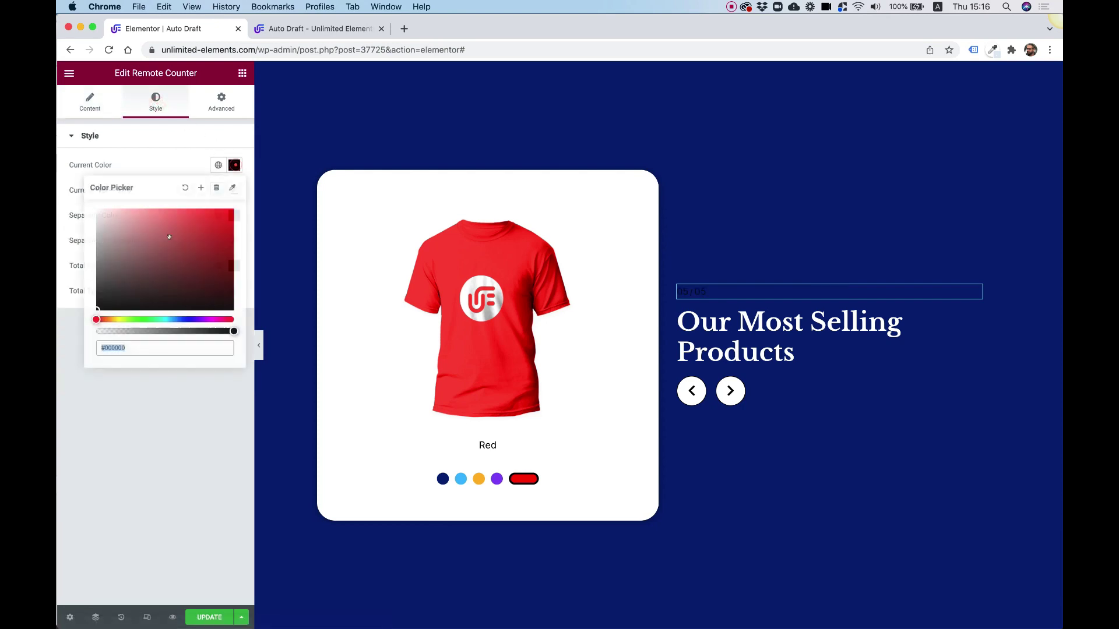
left_click(114, 412)
left_click(234, 215)
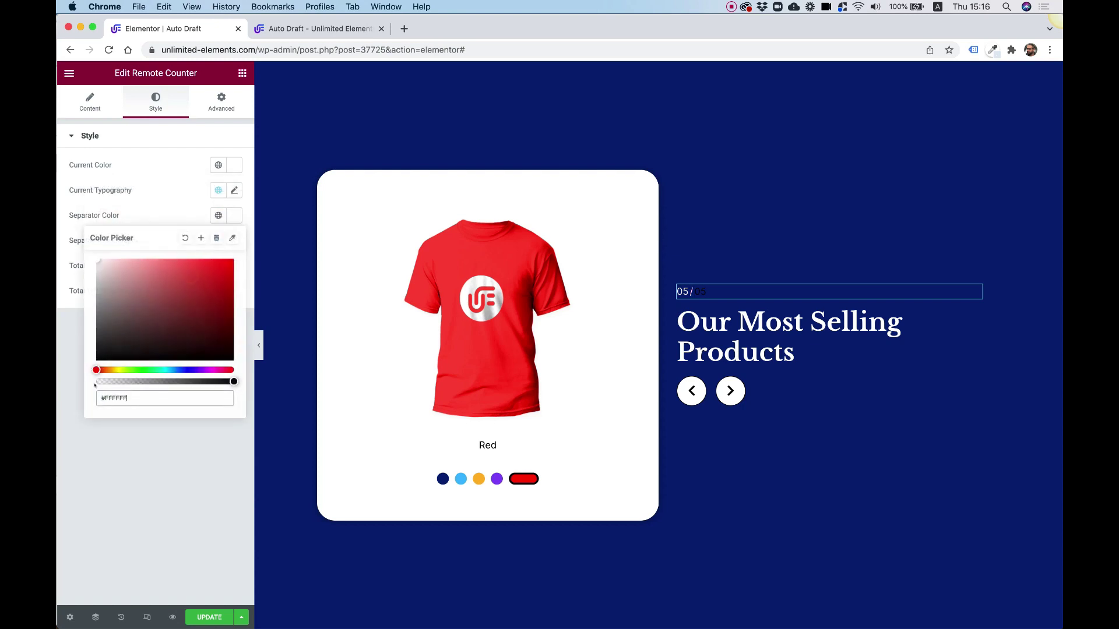
left_click(97, 412)
left_click(207, 450)
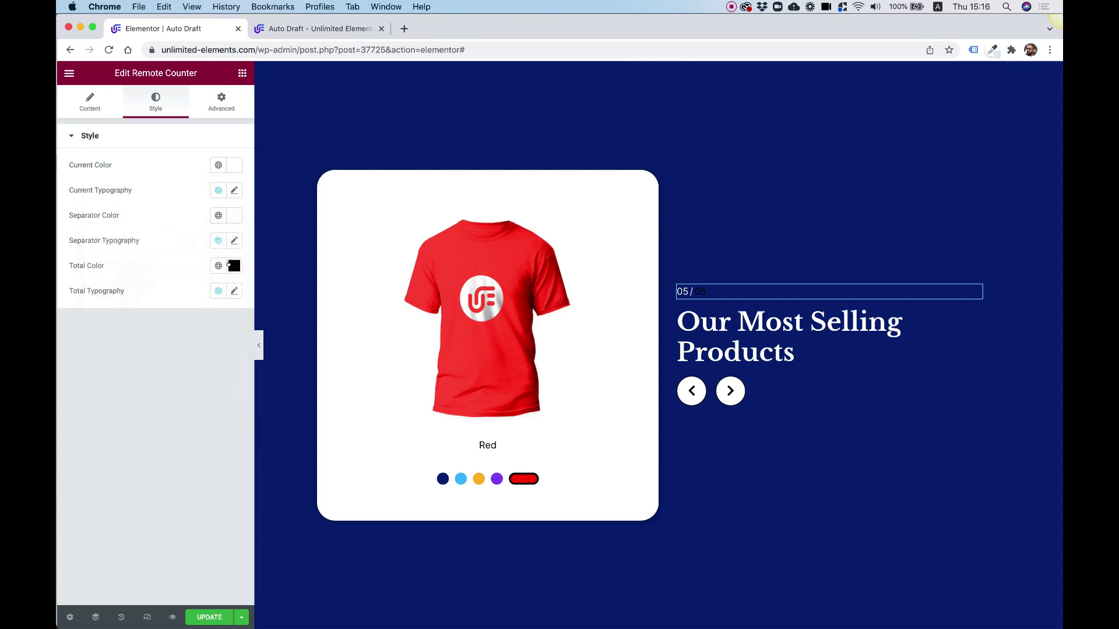
left_click(233, 265)
type("#FFFFFF")
left_click(65, 324)
Step: Set the current number's font size to 32 and vertically centre the counter's numbers
left_click(234, 191)
type("32")
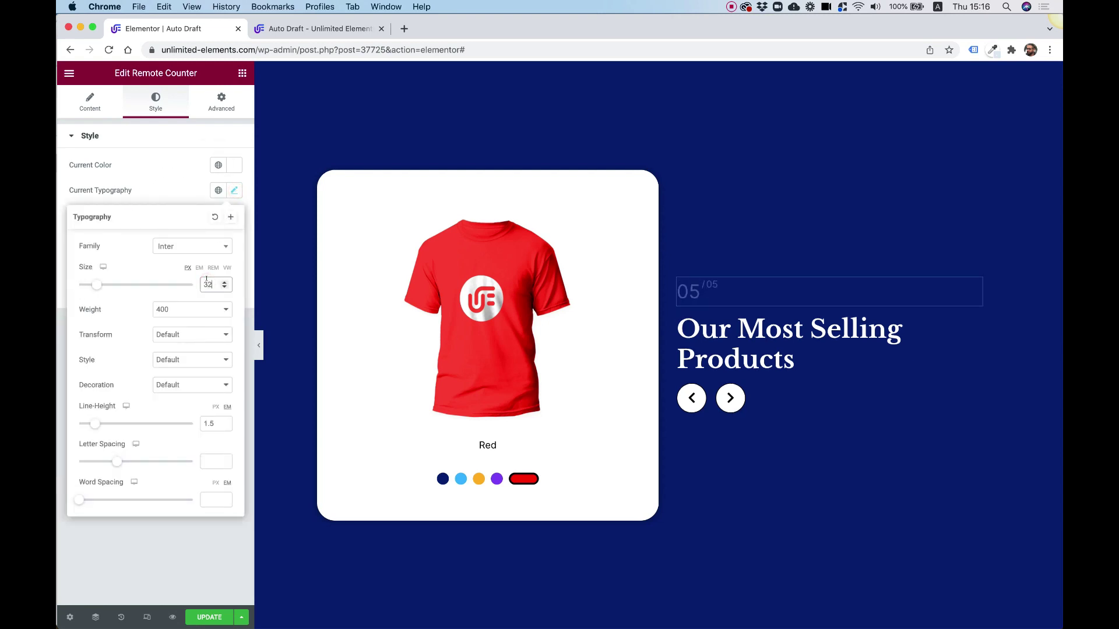
left_click(150, 173)
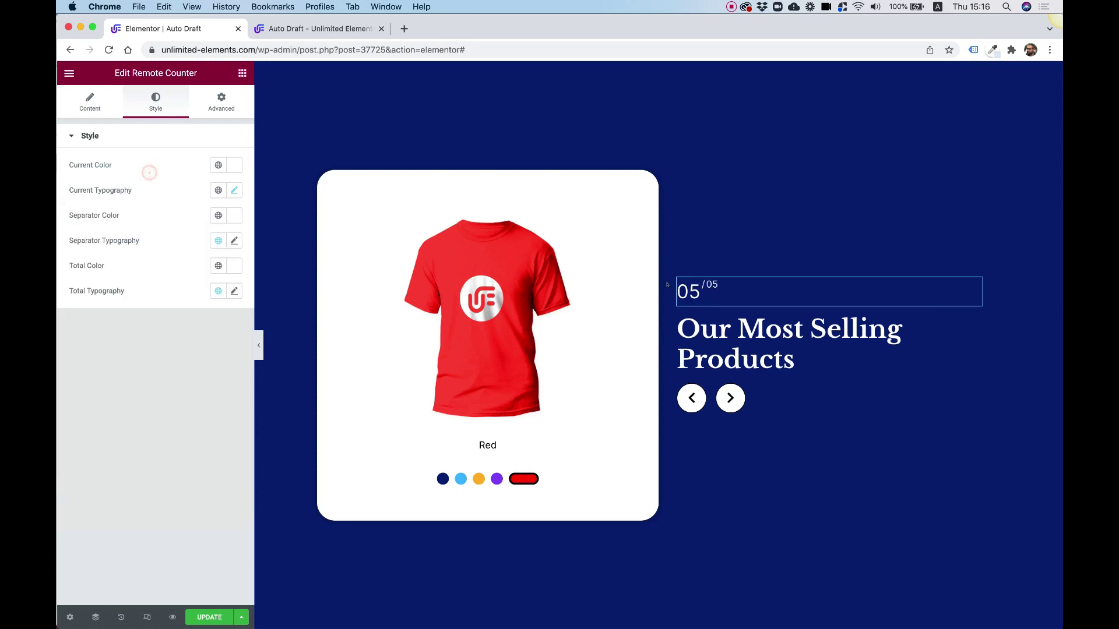
left_click(76, 111)
left_click(174, 254)
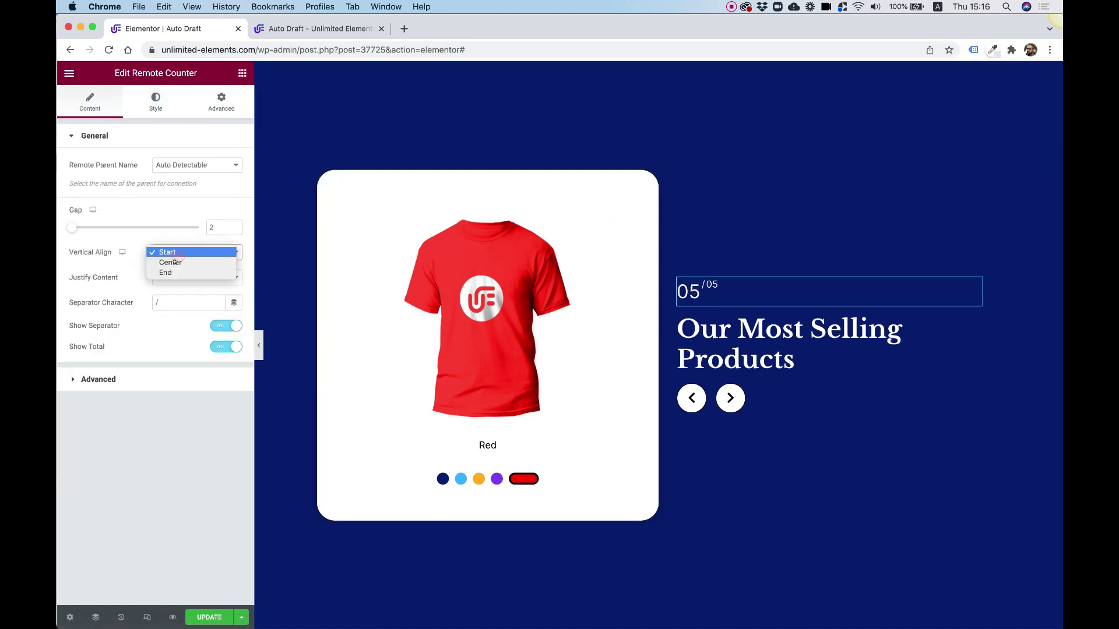
left_click(175, 262)
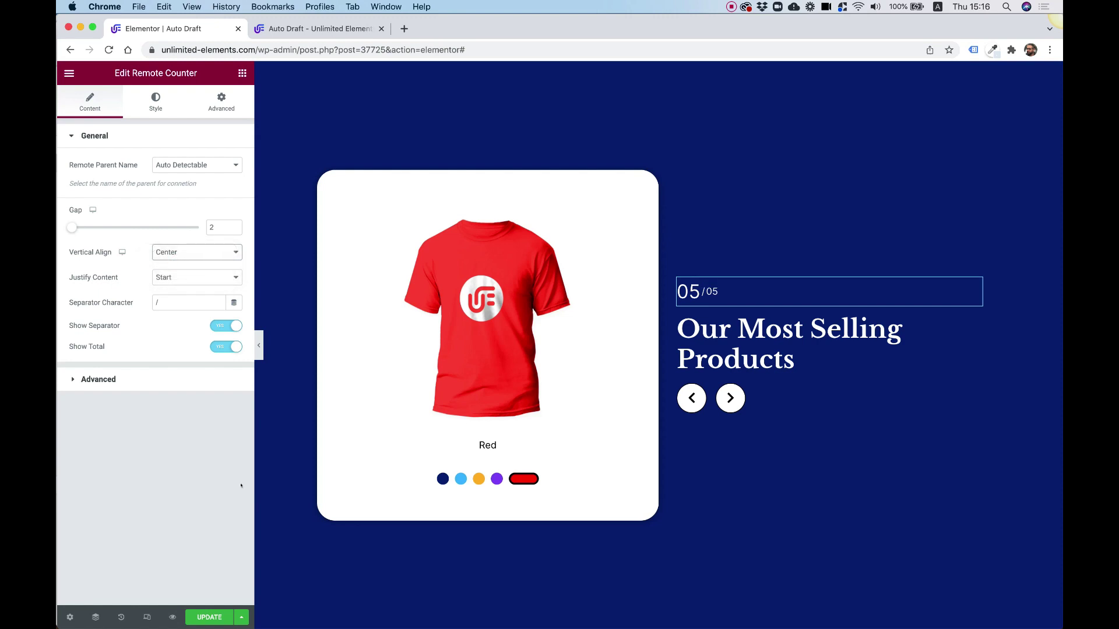
Step: Test the arrows, advancing the carousel to the Orange shirt at 03/05
left_click(730, 398)
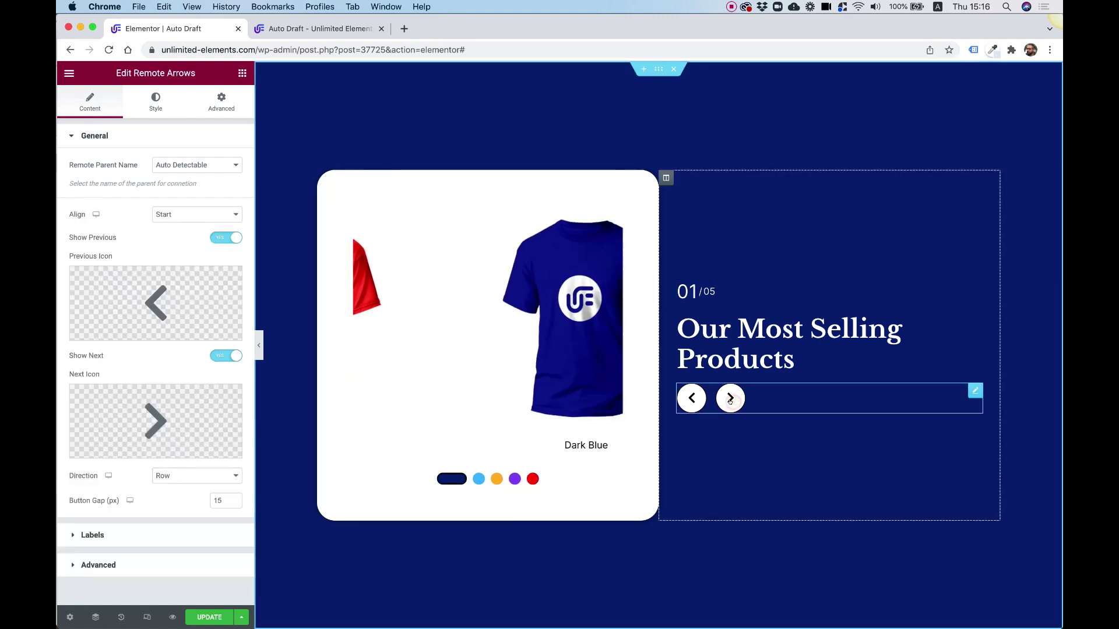
left_click(730, 400)
left_click(731, 400)
left_click(730, 399)
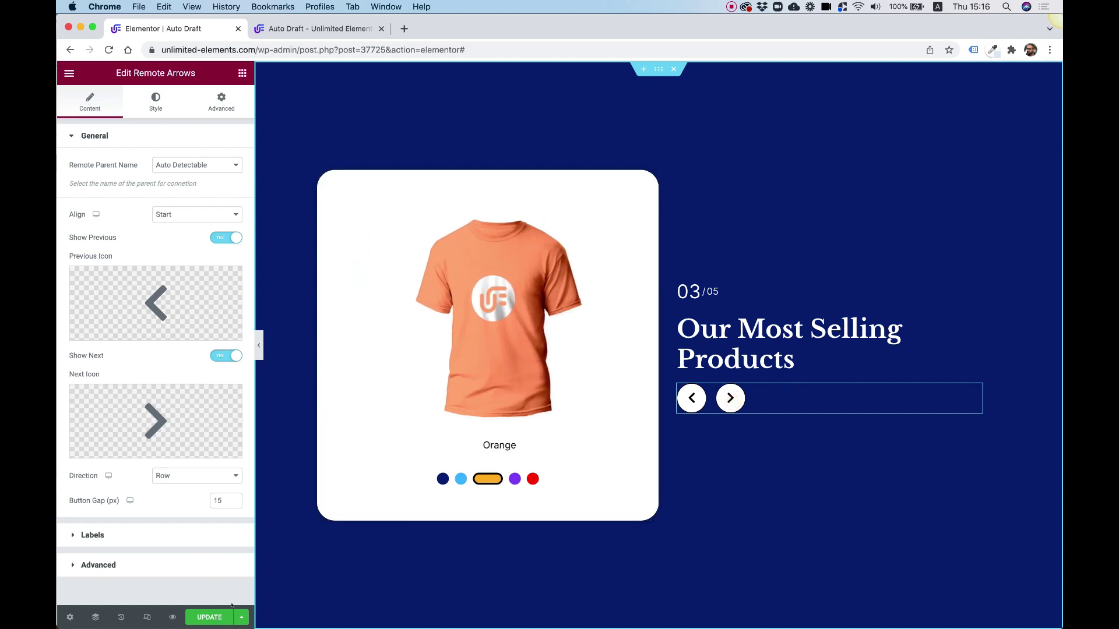
left_click(203, 616)
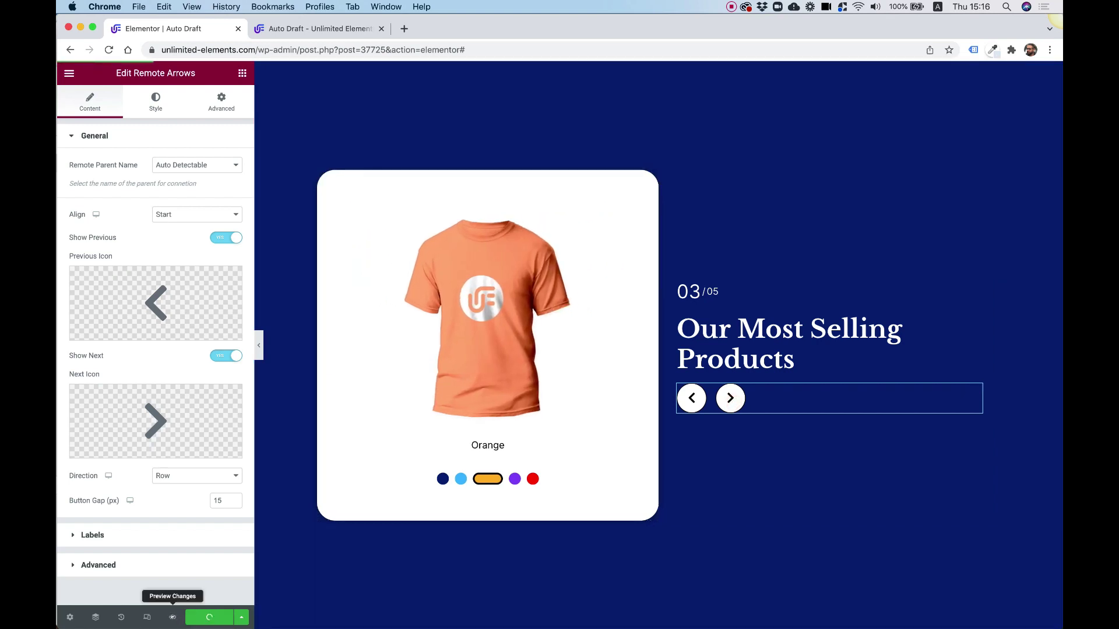
Step: Preview the page and click through all five colour dots, then back to Dark Blue
left_click(173, 618)
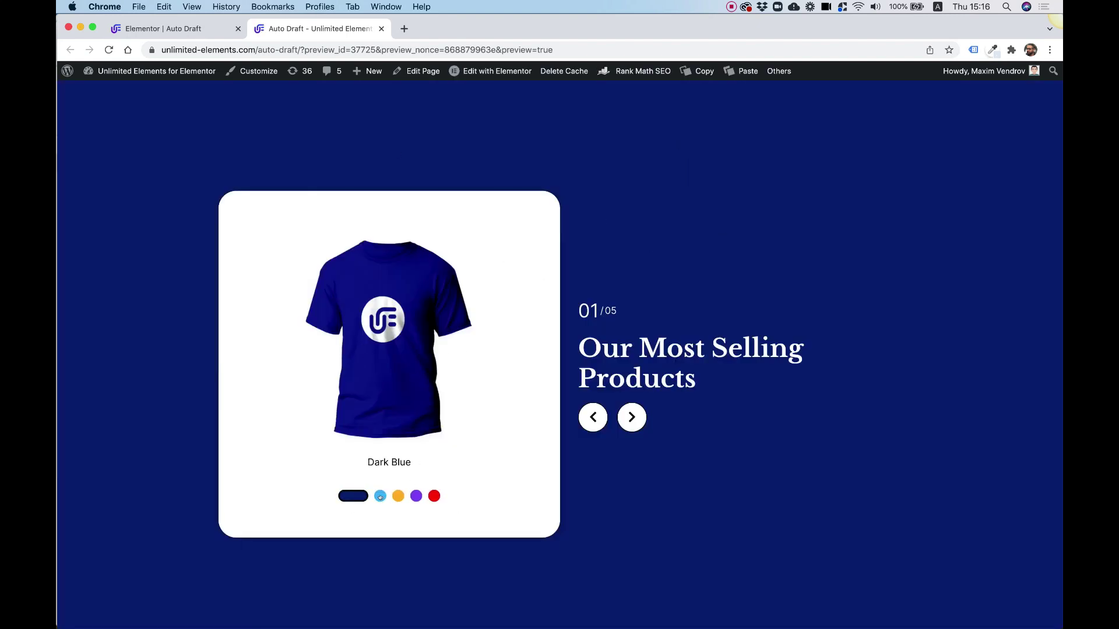
left_click(380, 496)
left_click(398, 496)
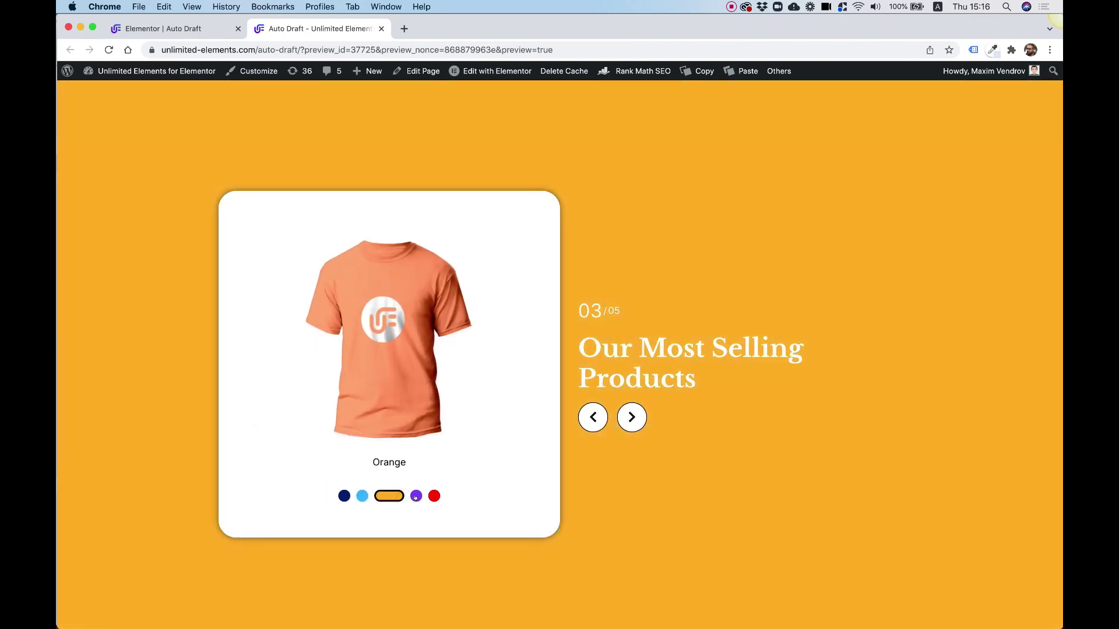
left_click(416, 497)
left_click(432, 496)
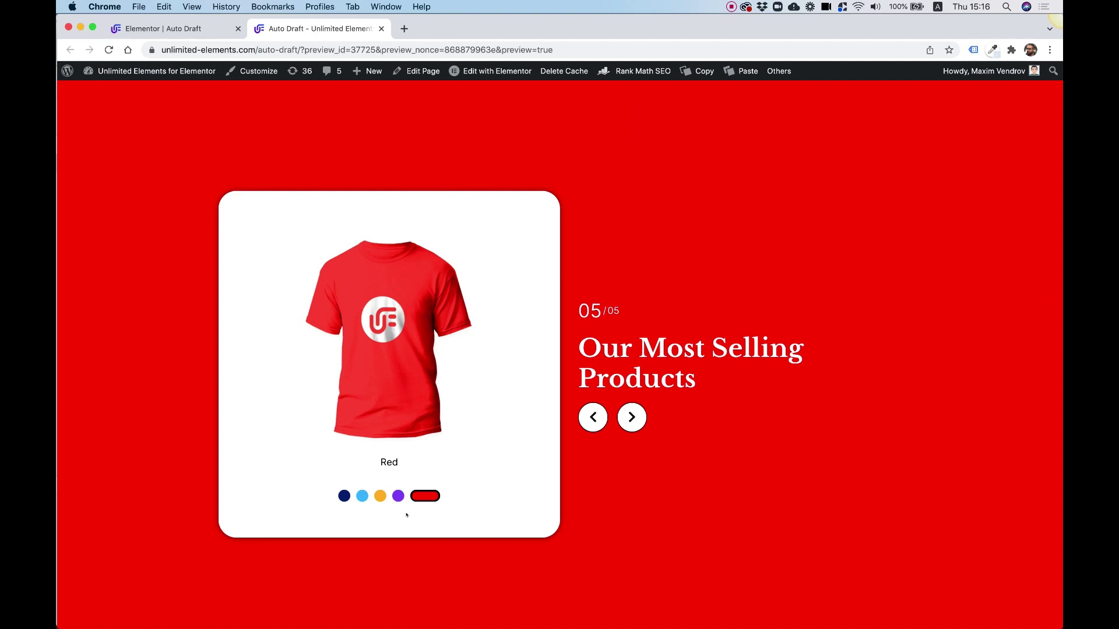
left_click(397, 497)
left_click(380, 496)
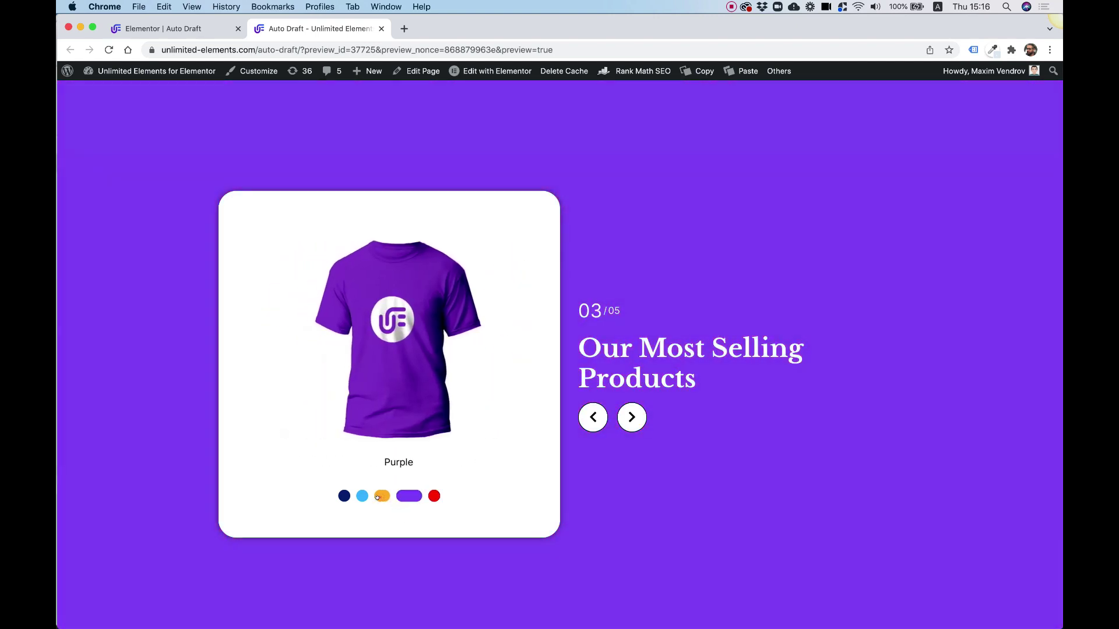
left_click(362, 496)
left_click(344, 496)
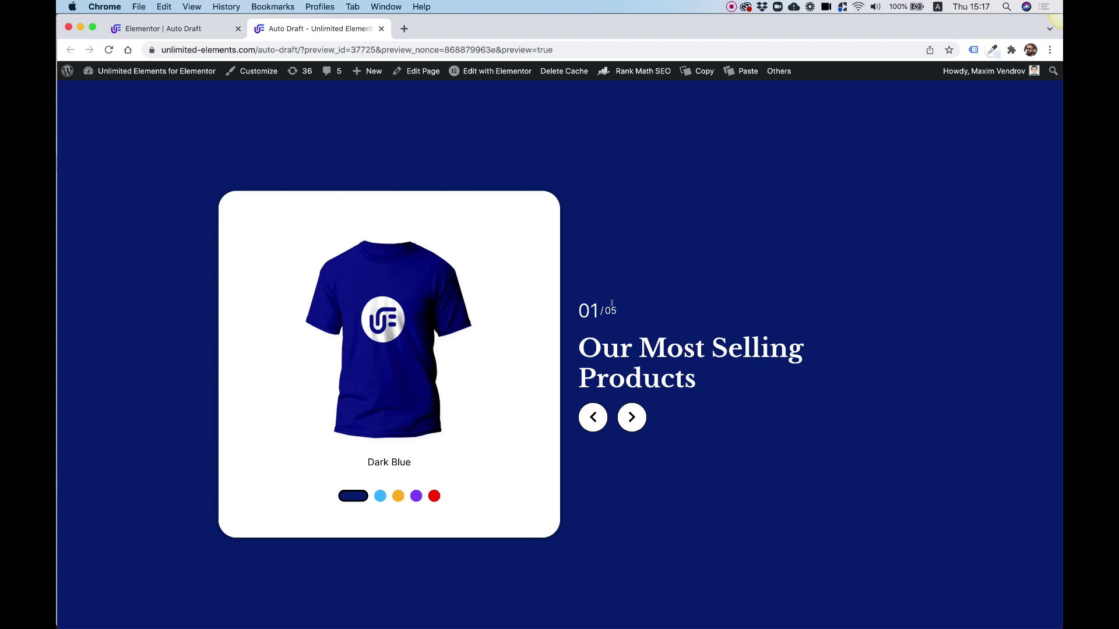
Step: Cycle the shirts with the next arrow until it wraps around to the first shirt
left_click(632, 418)
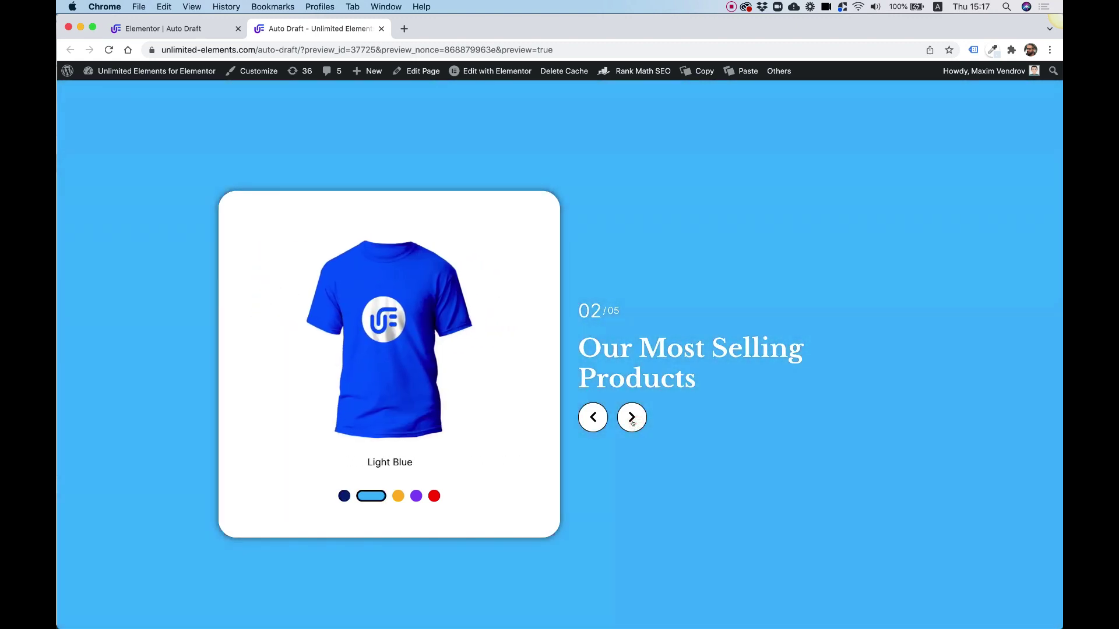
left_click(632, 419)
left_click(632, 419)
left_click(633, 418)
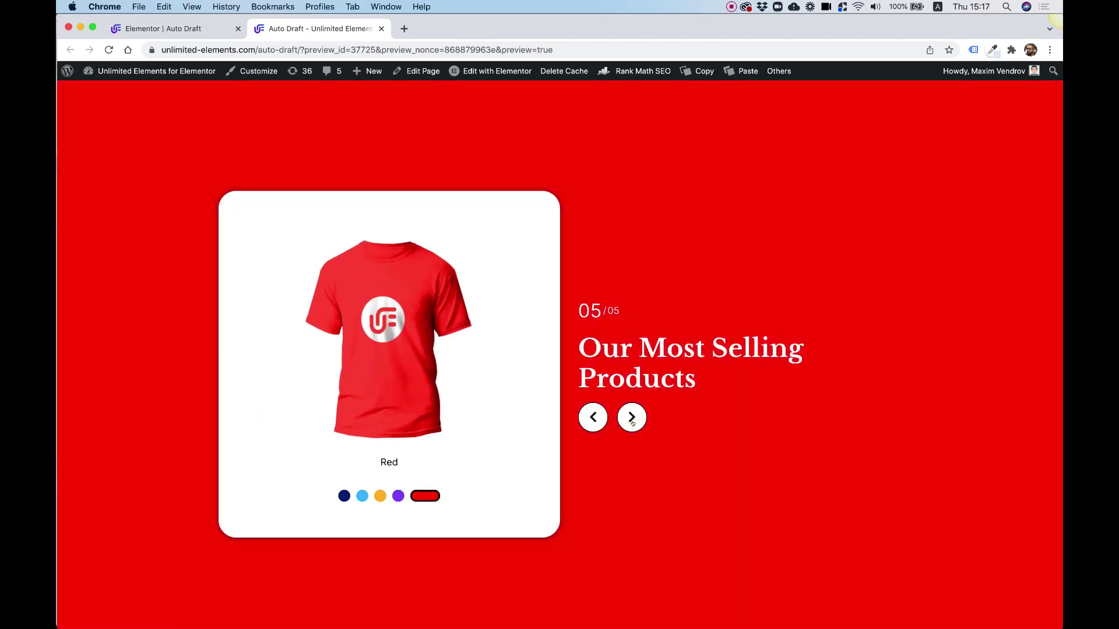
left_click(633, 420)
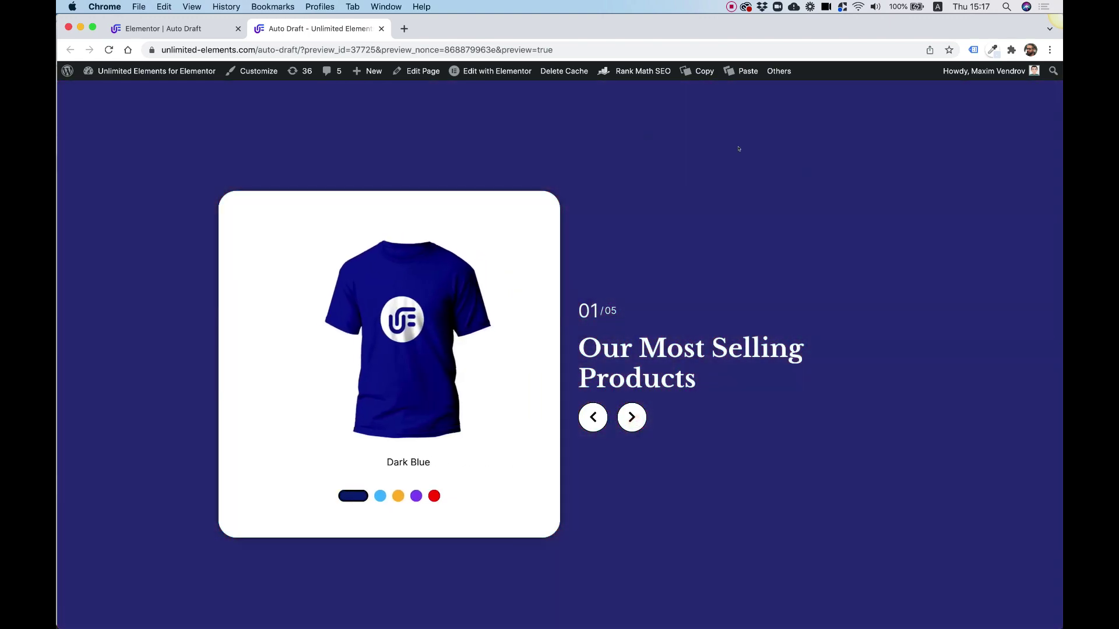